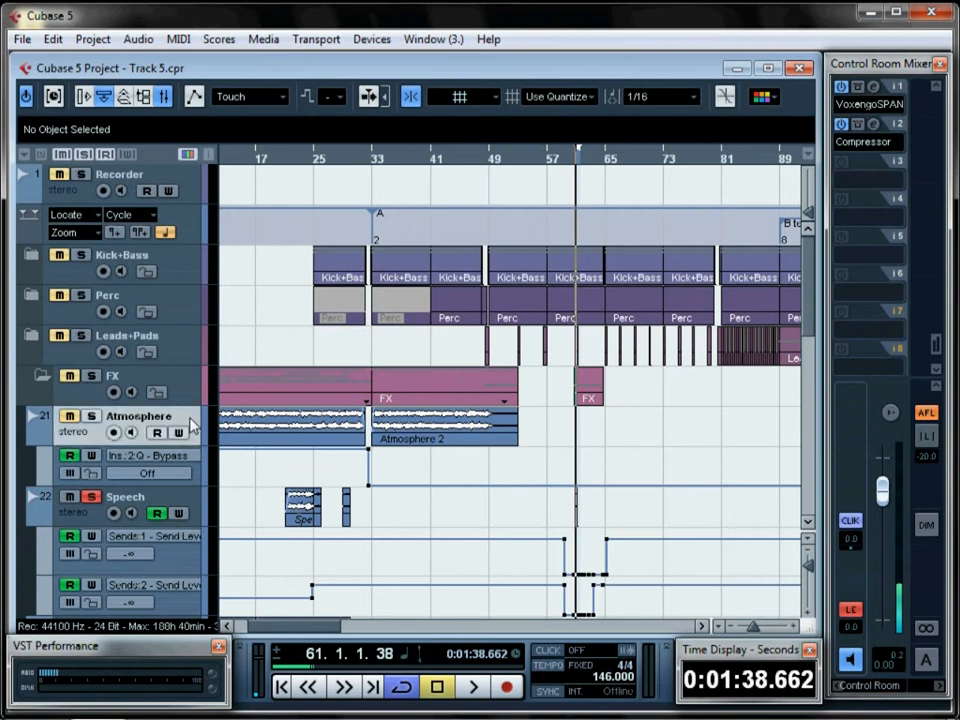
Take the Speech track out of solo and open the Q insert's editor on the Atmosphere track
left_click(91, 503)
left_click(81, 95)
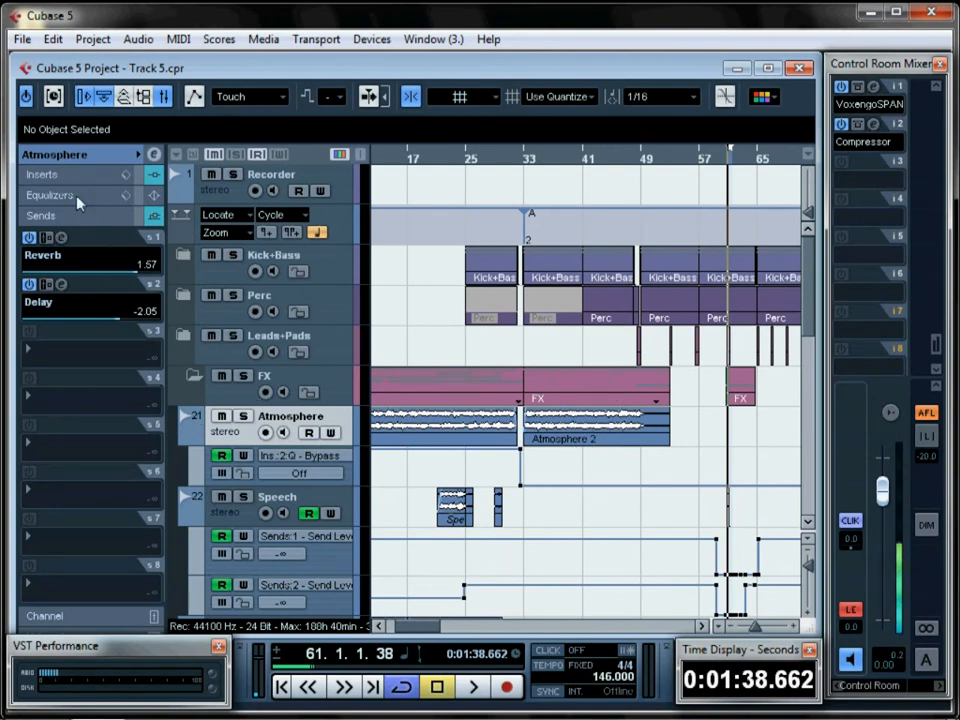
left_click(60, 175)
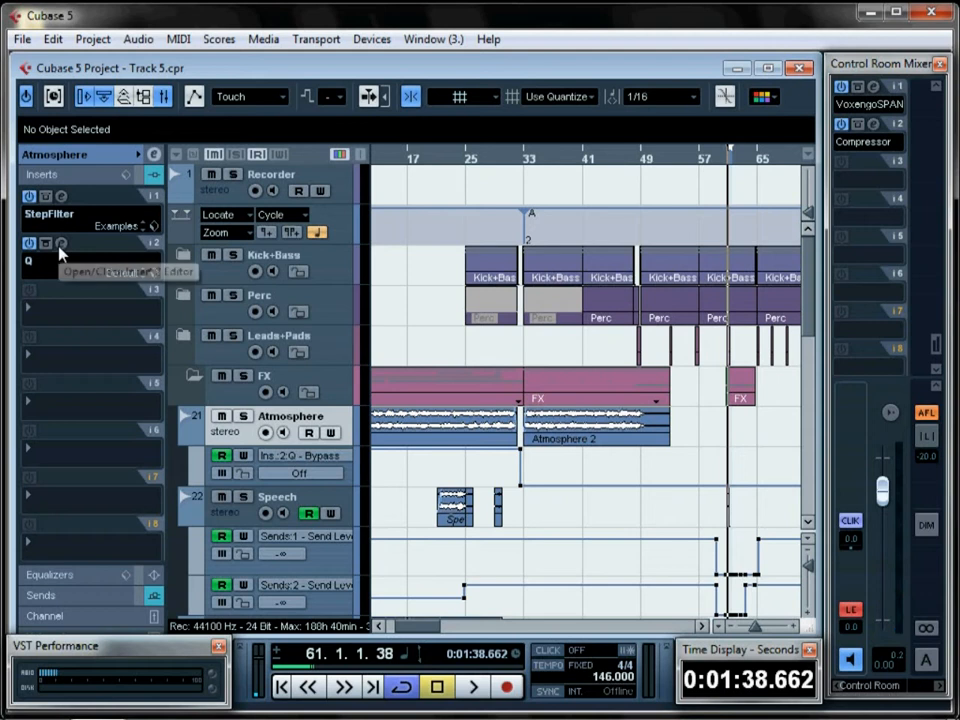
left_click(60, 245)
Listen to the Atmosphere track's Q bypass change by playing from the project start and from just before bar 33, then close the Q editor
key("period")
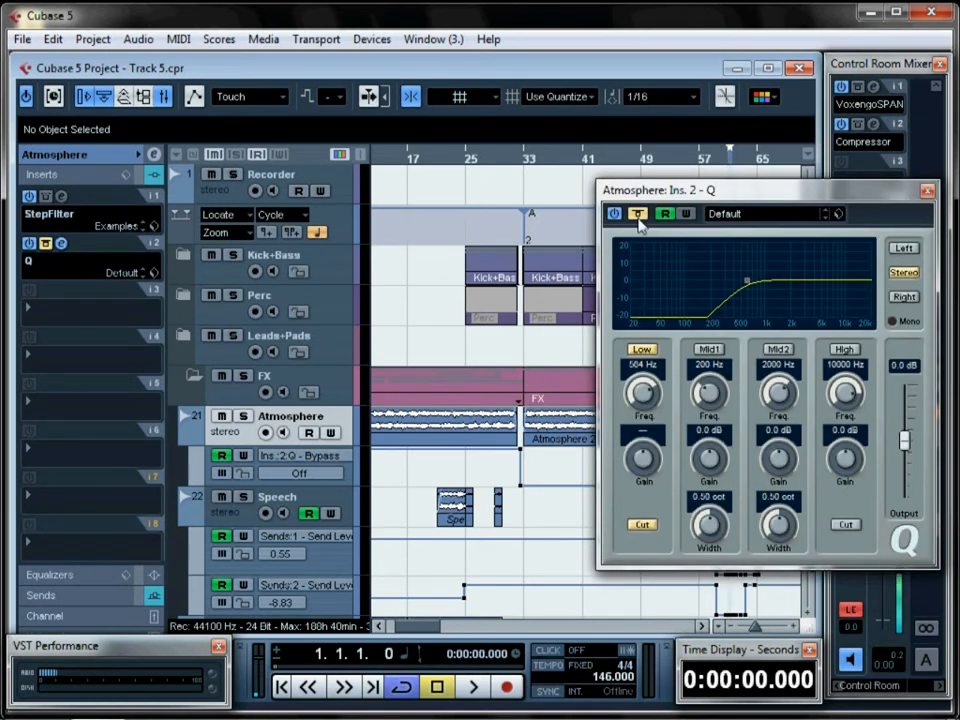
key("space")
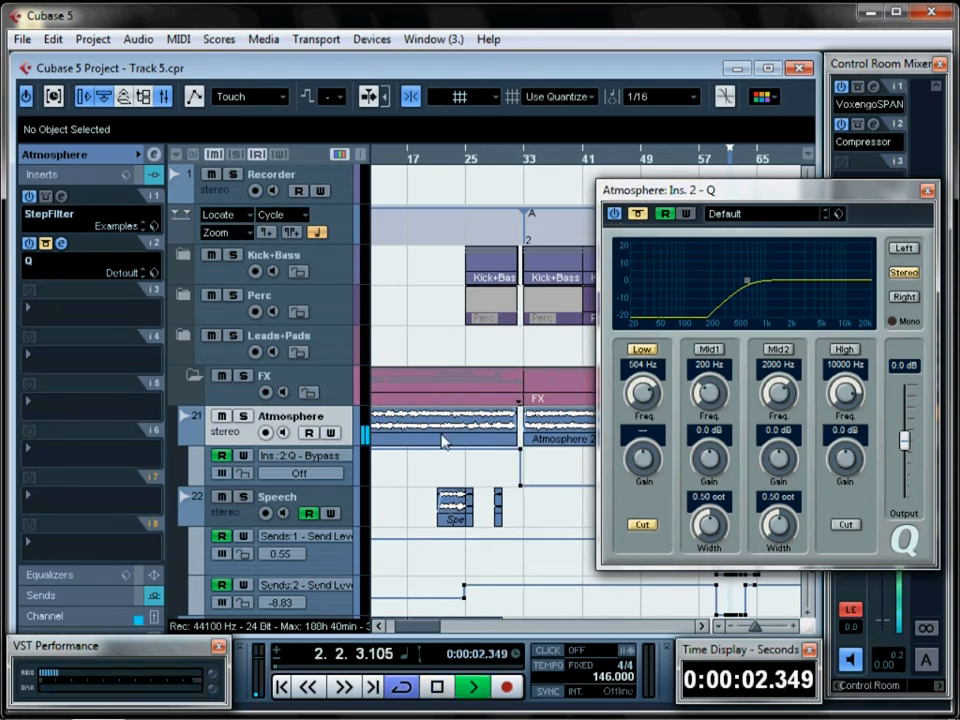
left_click(500, 163)
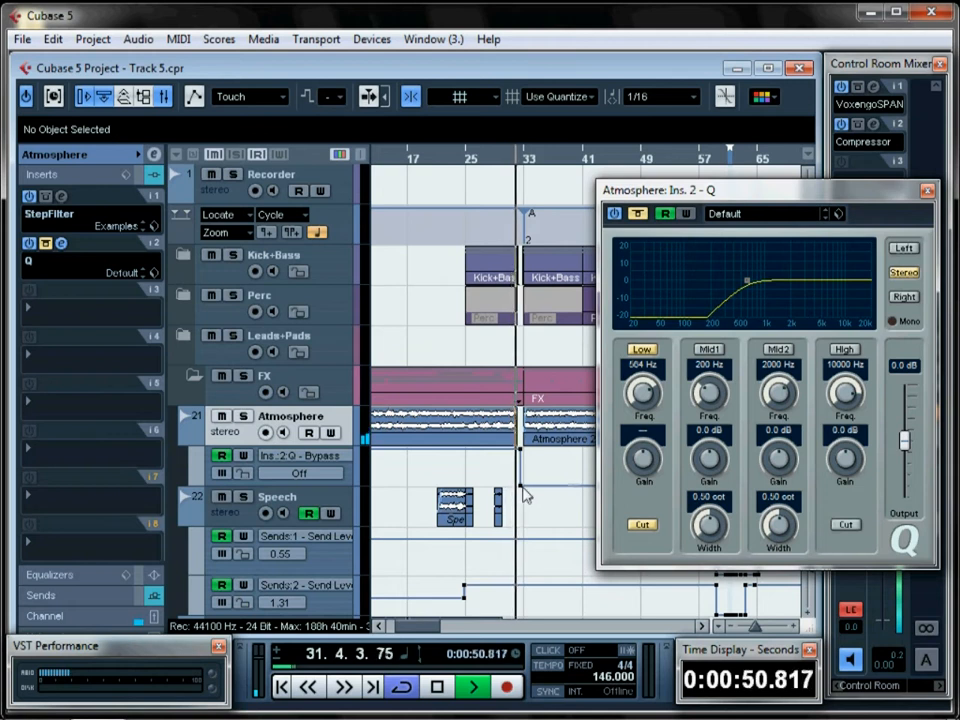
left_click(637, 214)
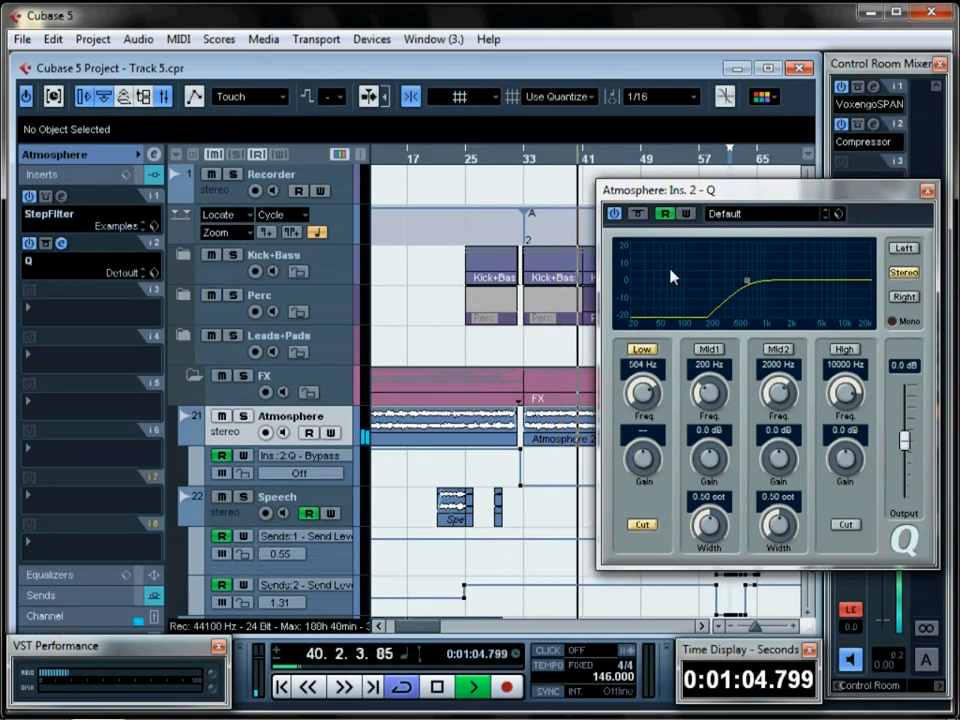
left_click(928, 191)
Stop playback, select the FX 2 track, enlarge the track rows and resume playback from about bar 47
scroll(588, 466, "down", 3)
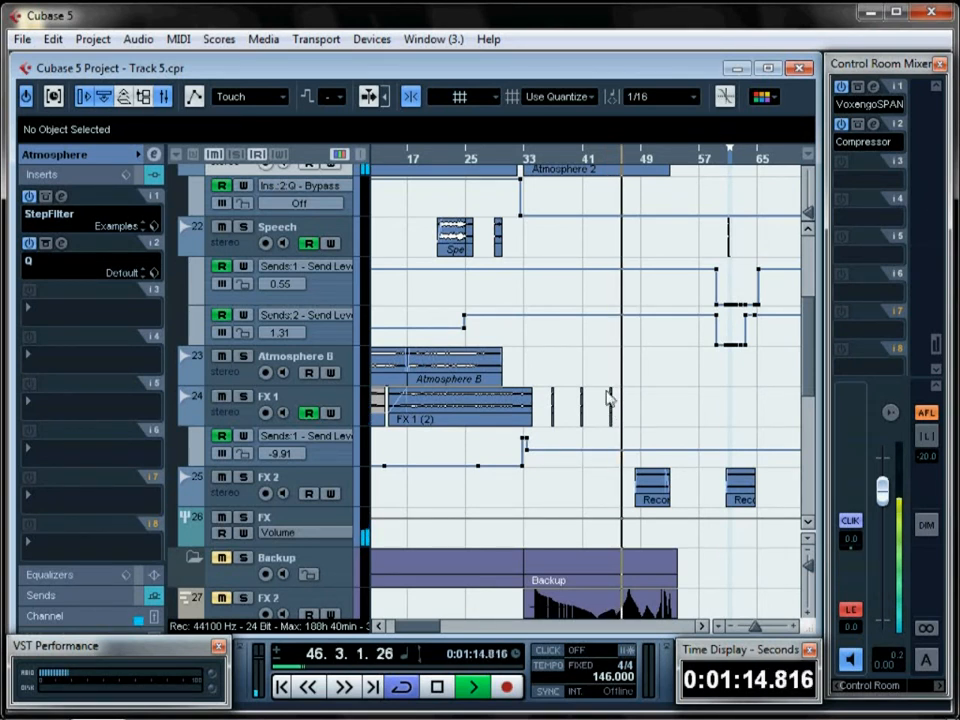
key("space")
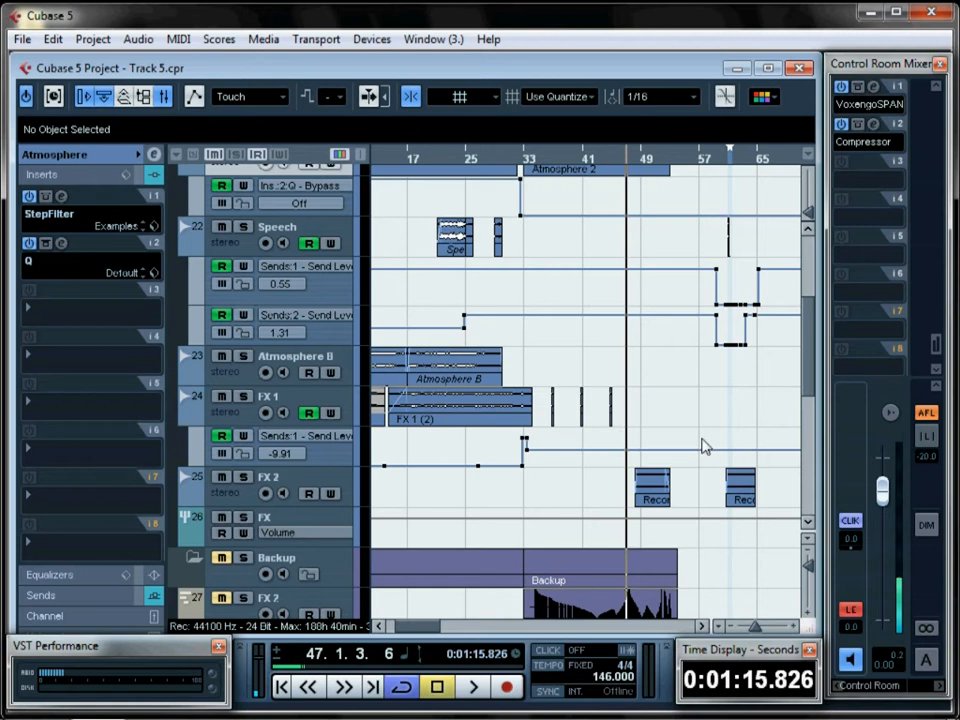
scroll(698, 491, "down", 2)
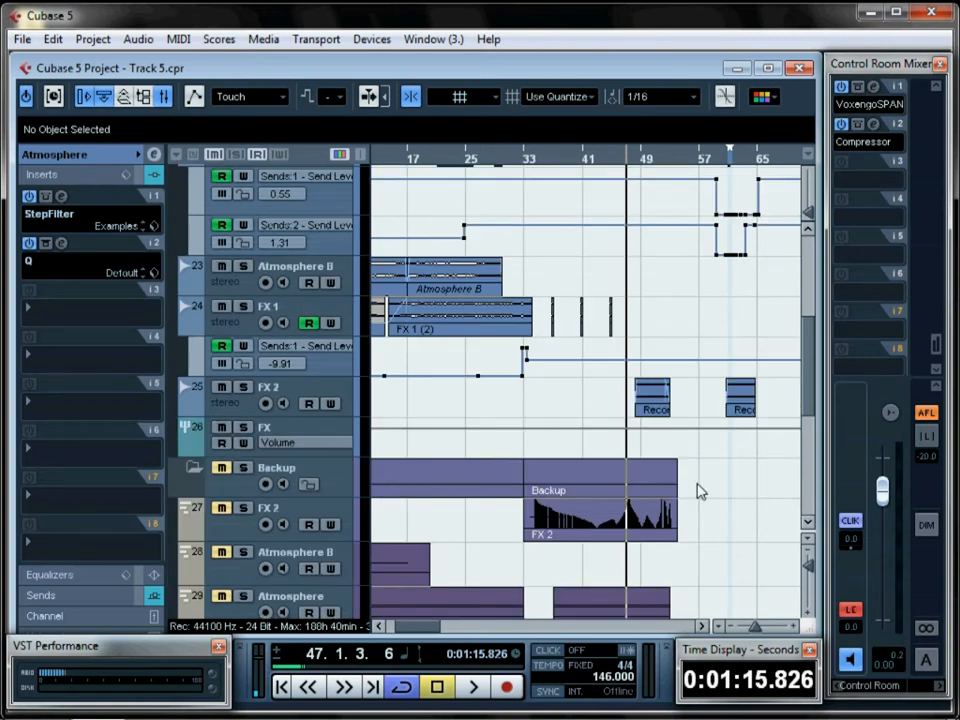
left_click(348, 394)
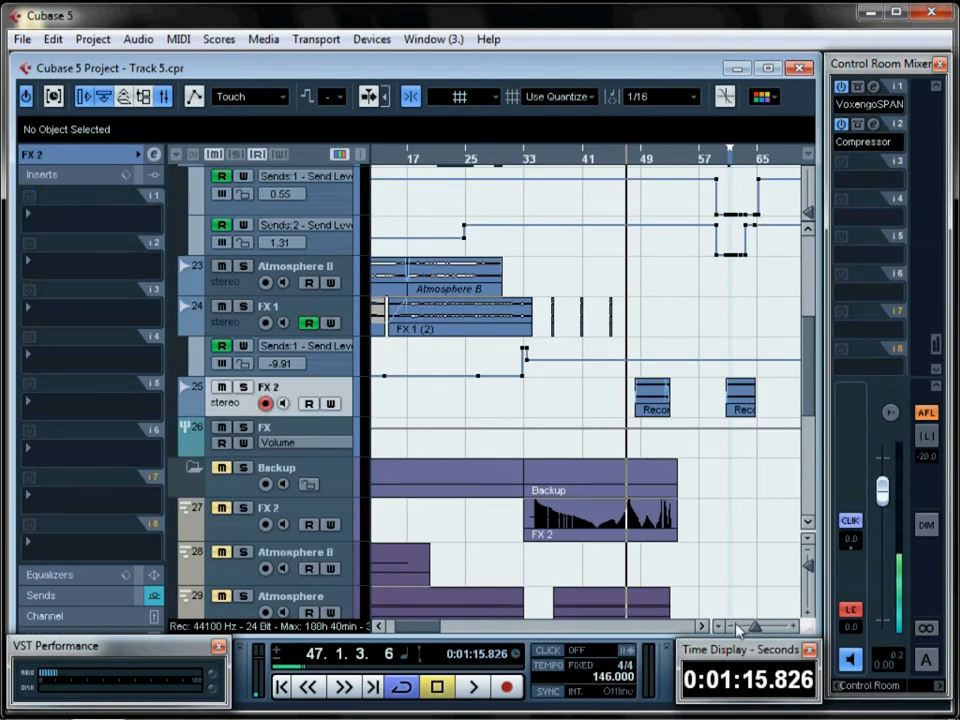
left_click(811, 579)
left_click(811, 579)
left_click(811, 579)
key("space")
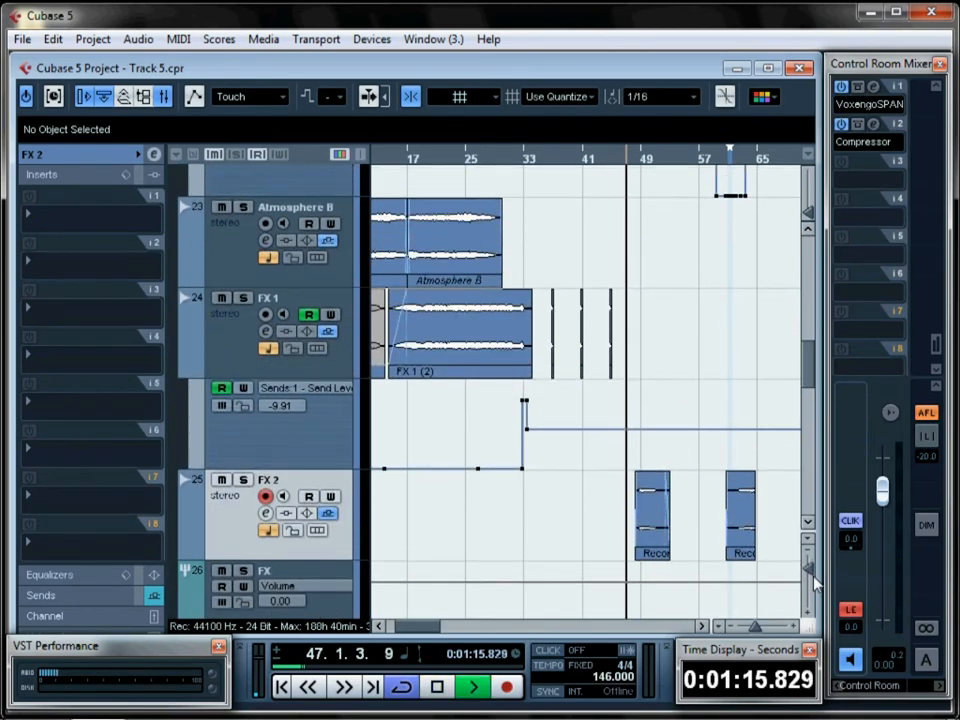
left_click(702, 627)
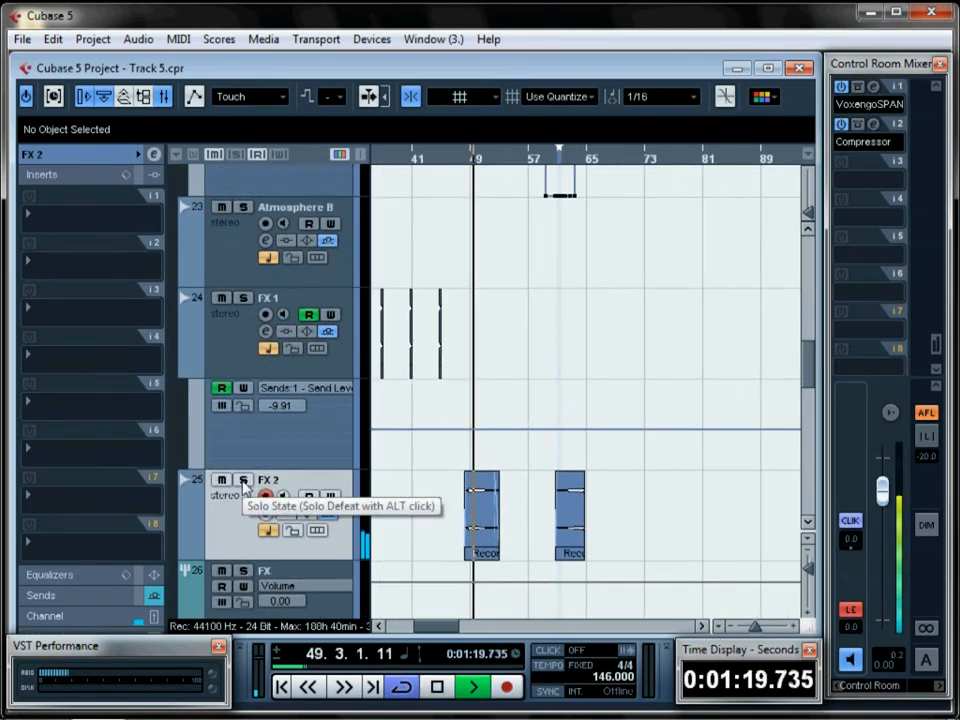
Audition the two FX 2 clips from about bars 48 and 60, briefly soloing the track and showing its sends
left_click(468, 163)
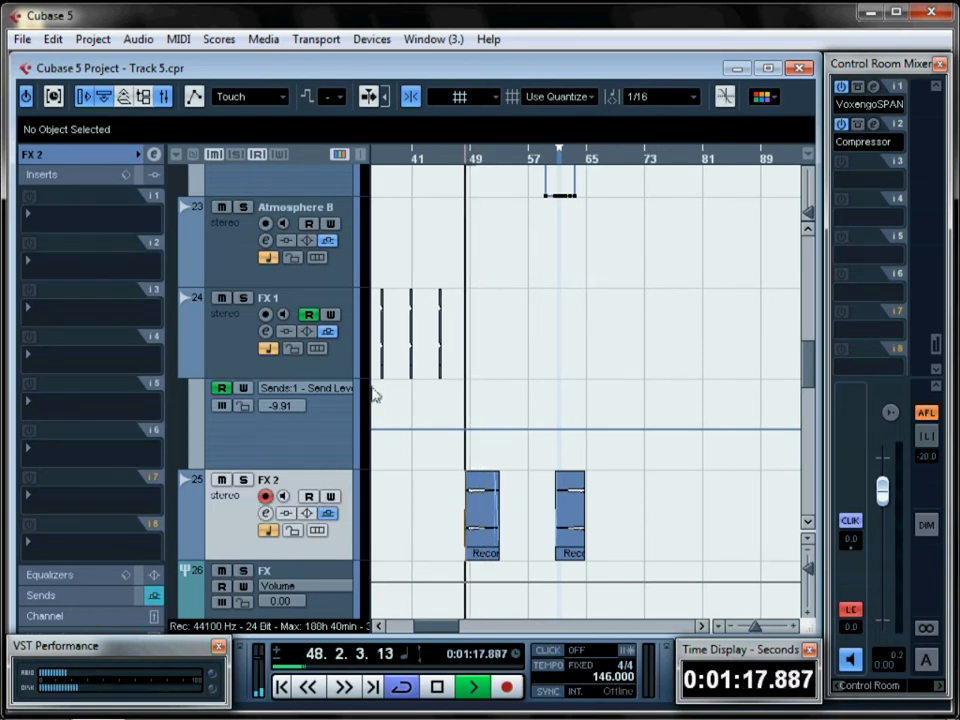
left_click(242, 479)
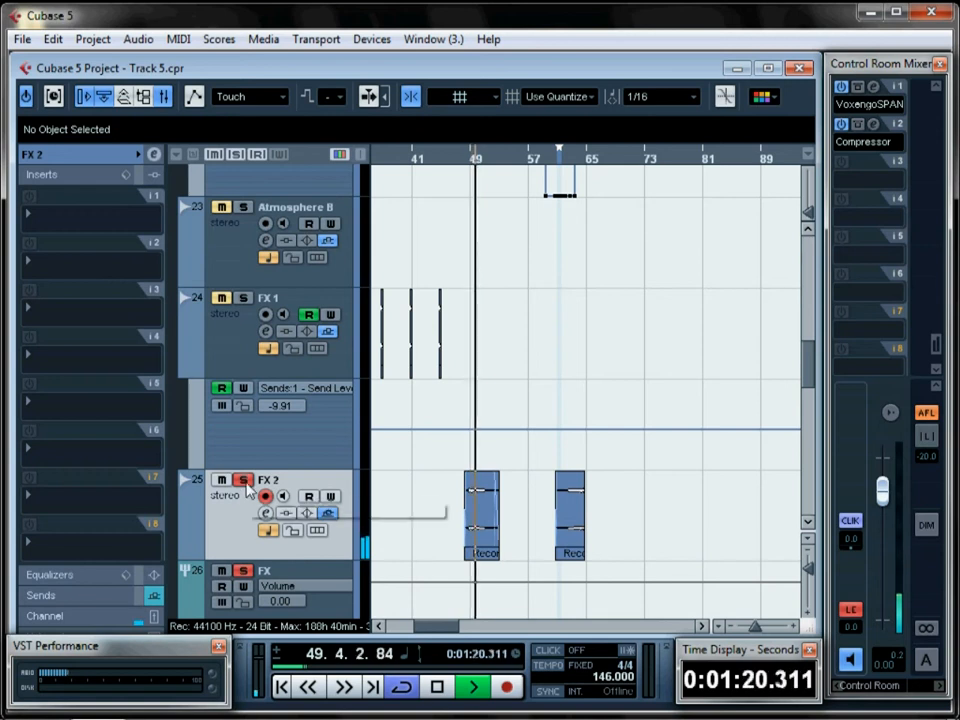
left_click(72, 596)
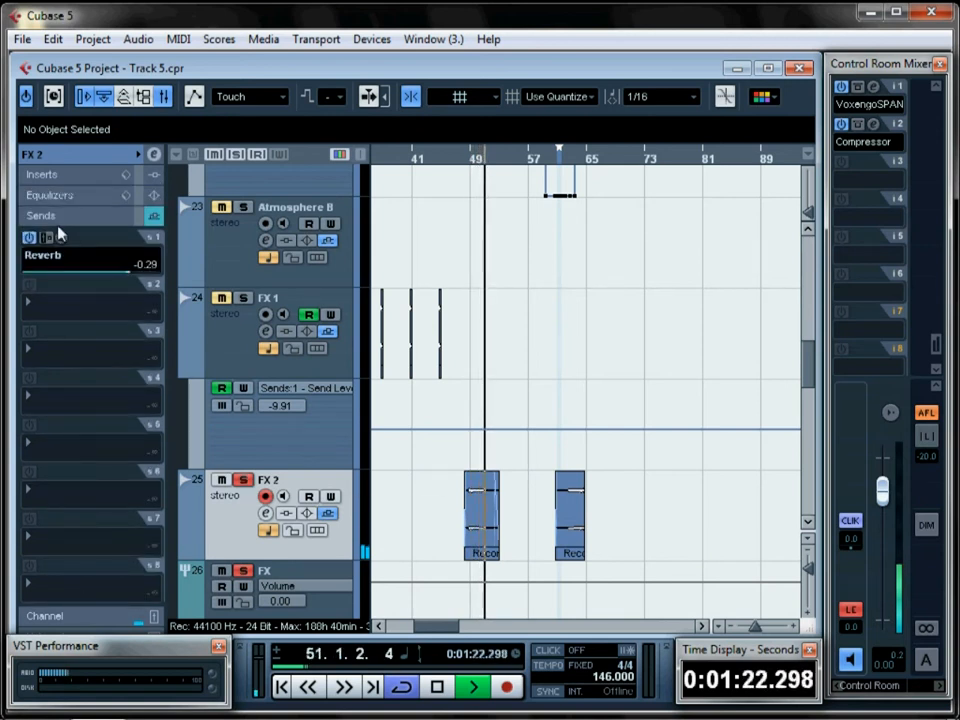
left_click(243, 481)
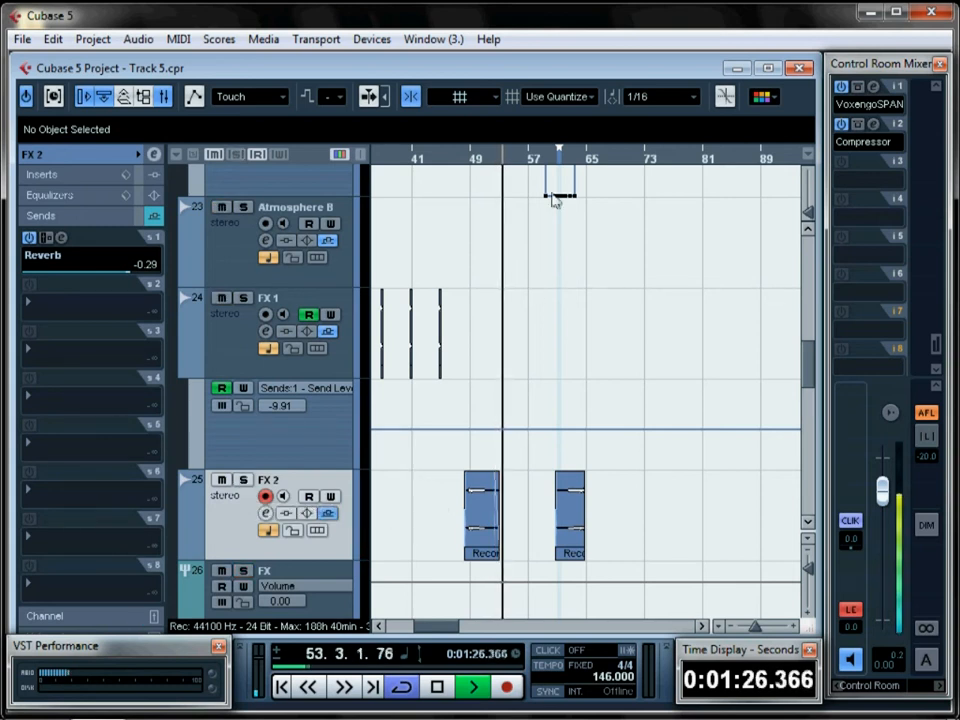
left_click(554, 166)
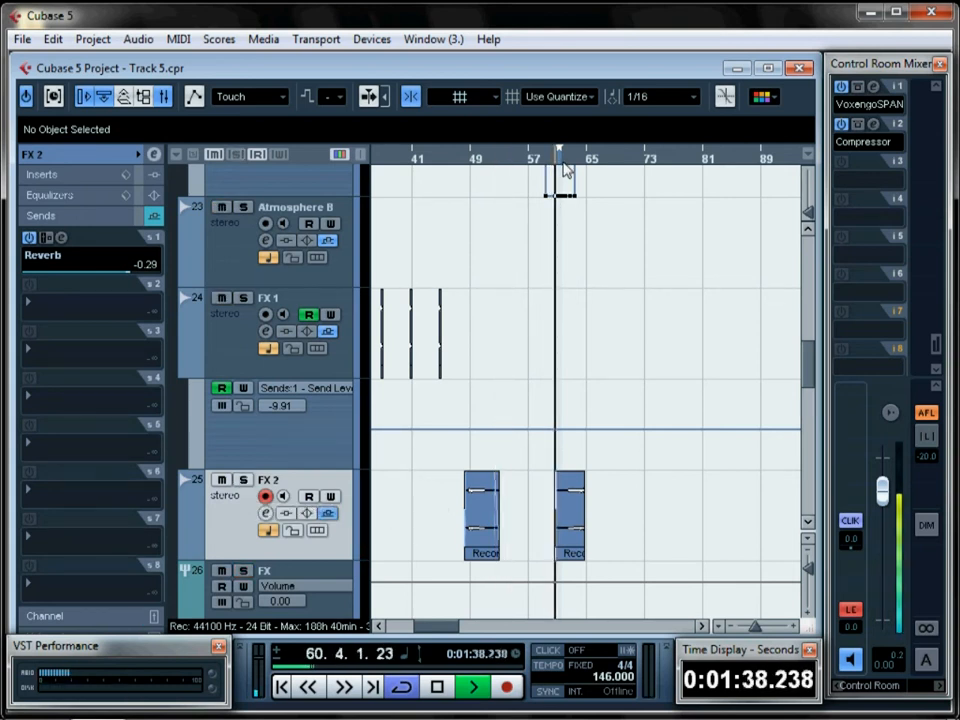
key("space")
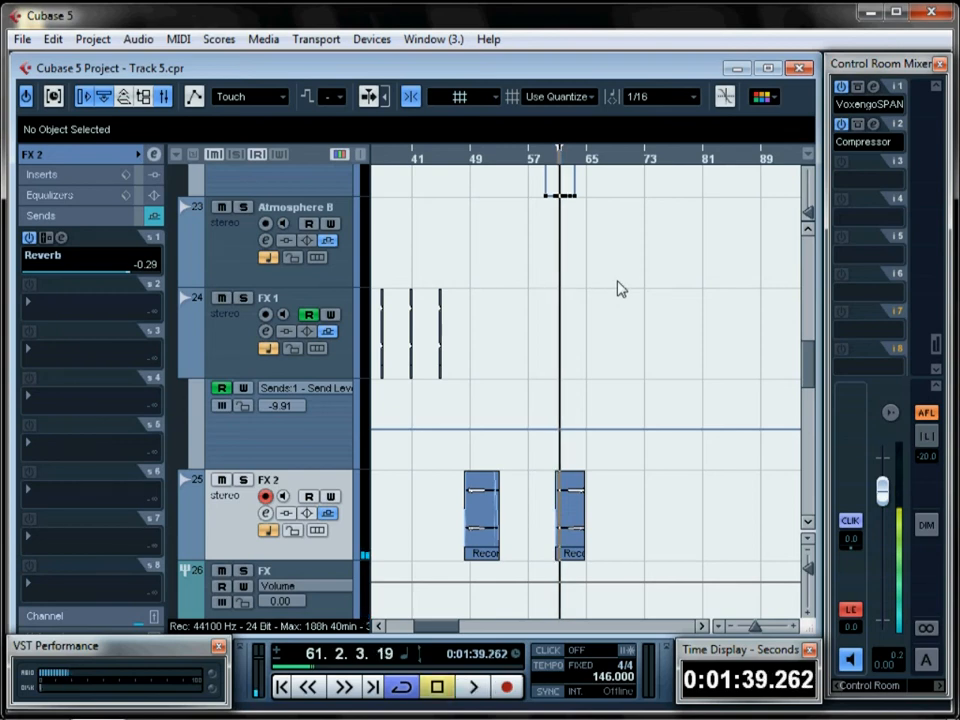
scroll(600, 400, "up", 5)
scroll(664, 459, "down", 3)
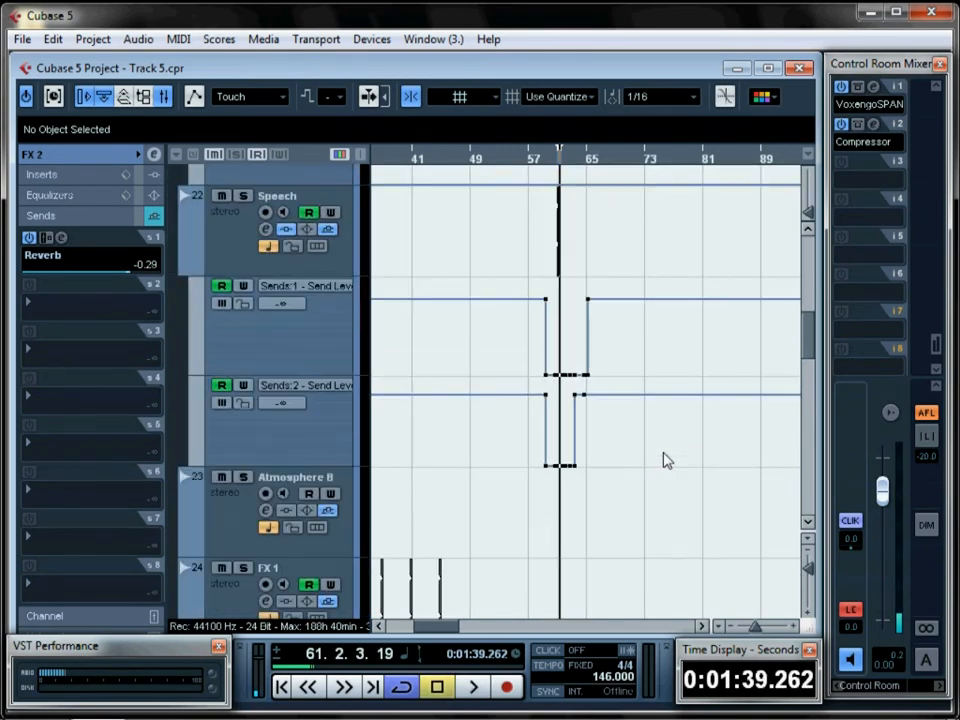
scroll(669, 459, "up", 3)
scroll(664, 459, "down", 1)
scroll(620, 450, "down", 2)
left_click_drag(549, 353, 588, 487)
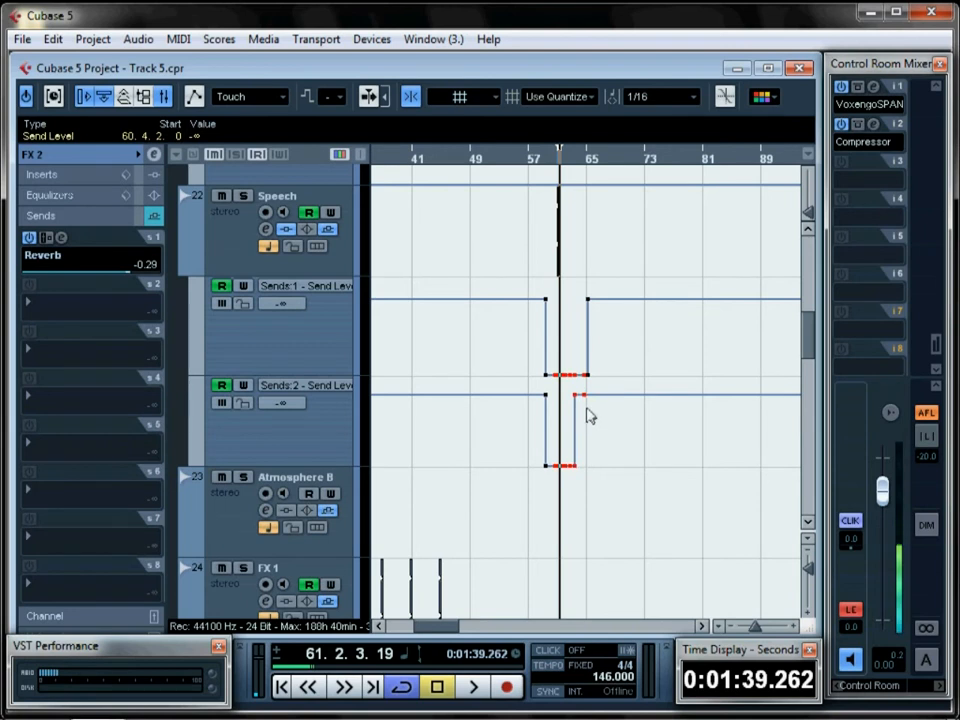
key("Delete")
key("ctrl+z")
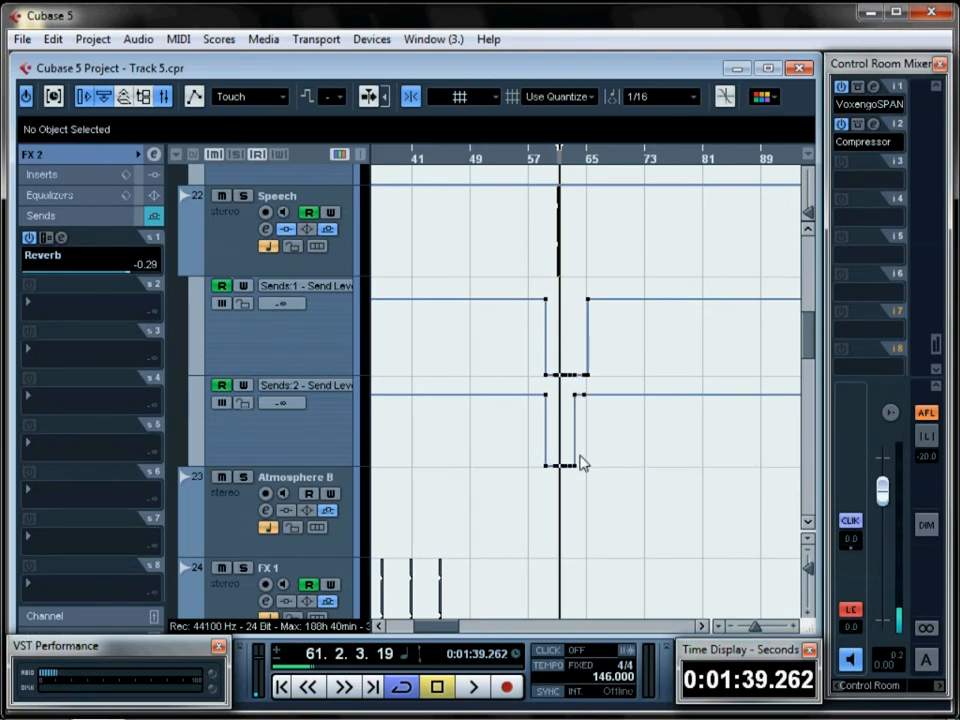
Delete the extra Speech send automation points between about bars 60 and 64, and lower the Send 2 point at 64.3.4.0 to -∞
left_click_drag(583, 372, 553, 476)
key("Delete")
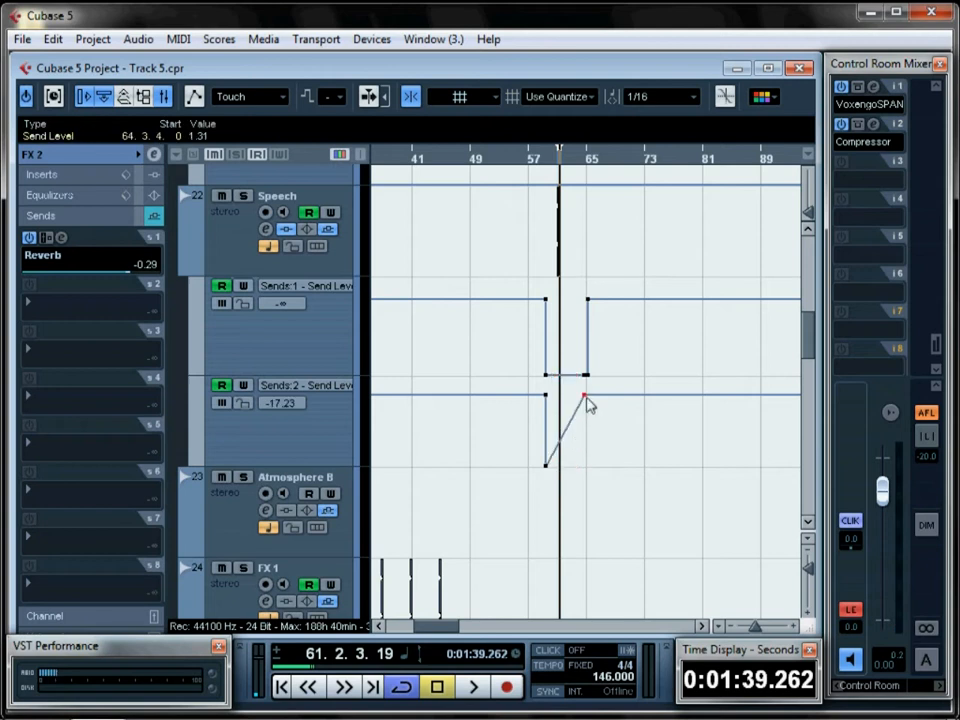
left_click_drag(584, 396, 639, 579)
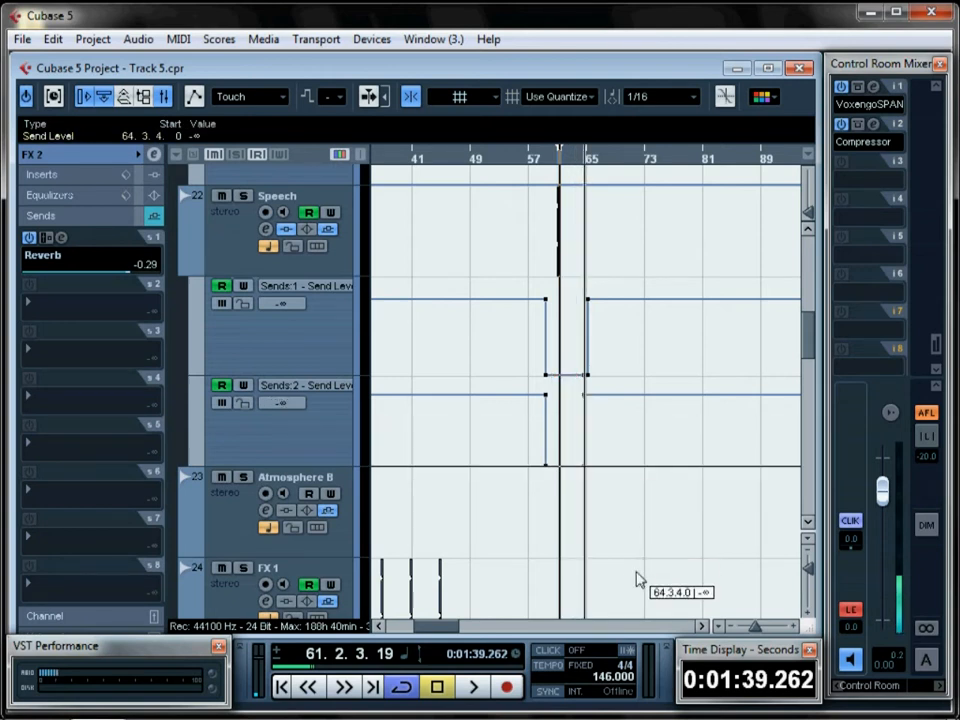
Place the playhead at bar 61 by the short Speech clip and solo the Speech track
left_click_drag(551, 170, 538, 274)
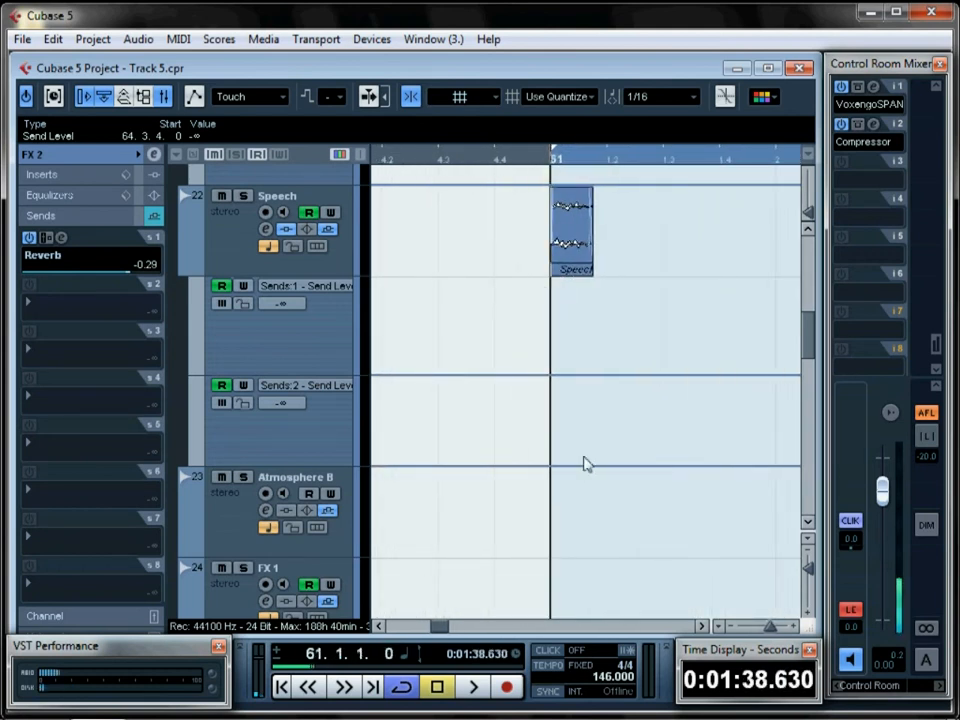
left_click(703, 626)
scroll(628, 450, "up", 3)
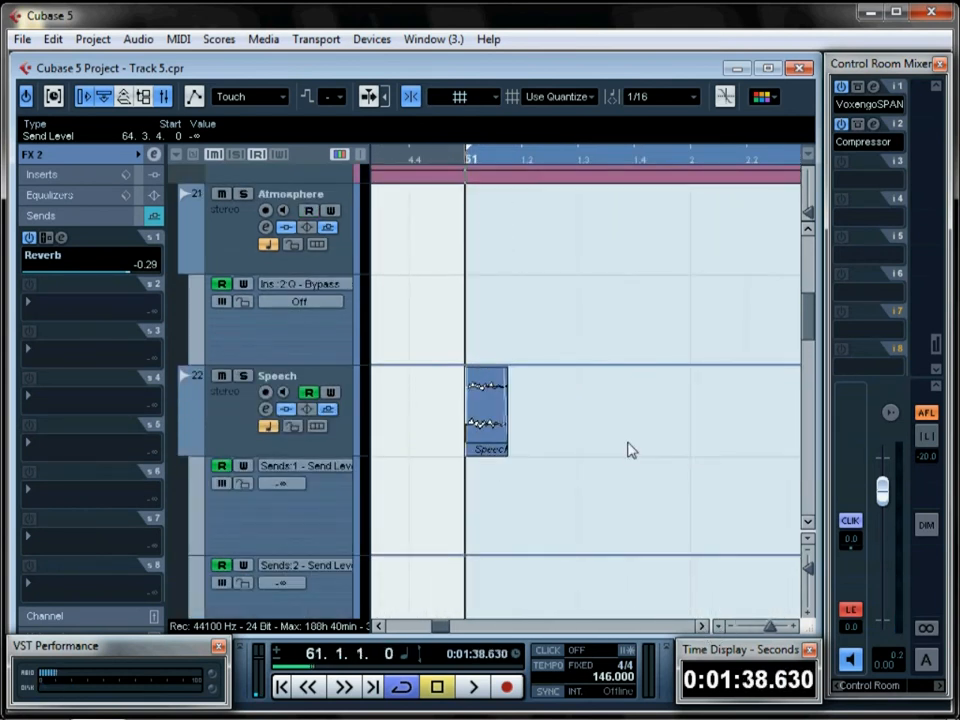
left_click(243, 375)
left_click(701, 627)
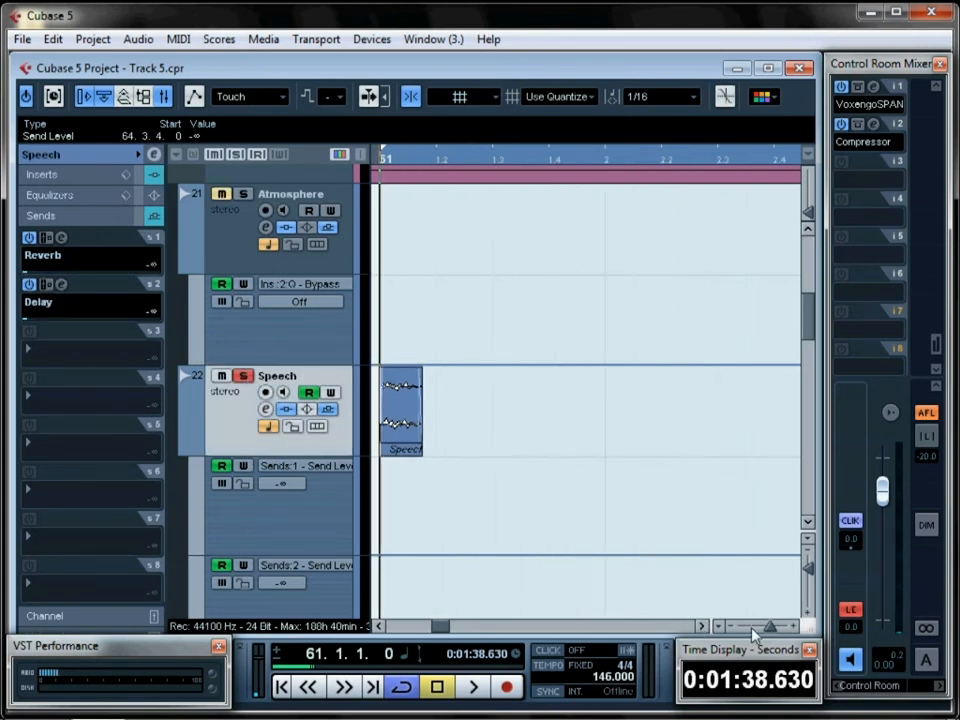
left_click(751, 627)
left_click(701, 626)
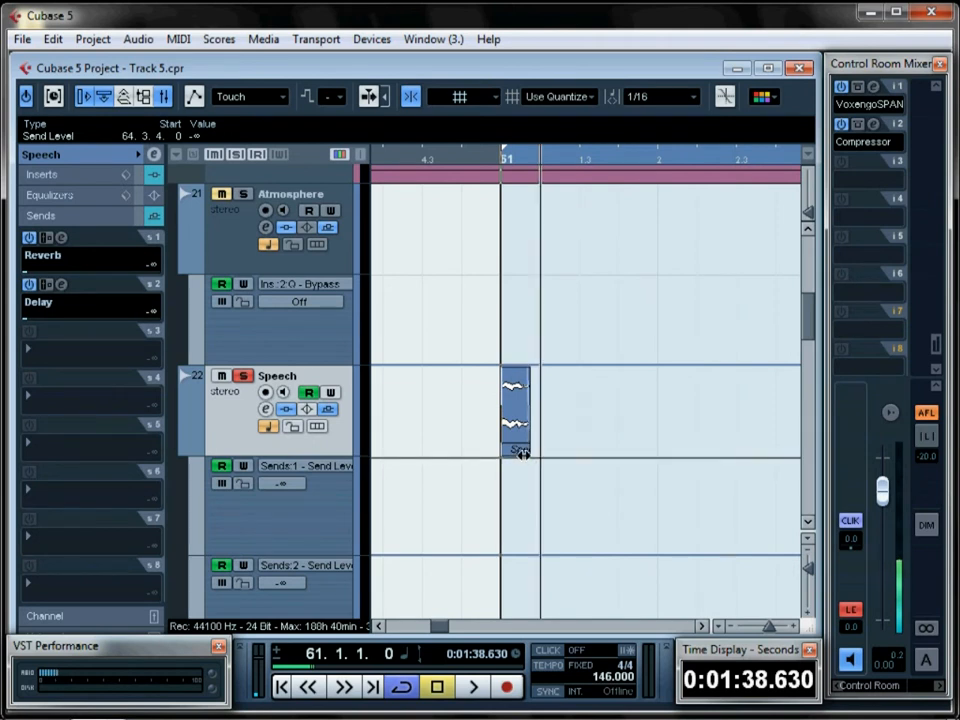
Try extending the Speech clip at bar 61 to a length of 0.1.1.0 and play both versions
key("space")
left_click_drag(528, 455, 688, 458)
key("space")
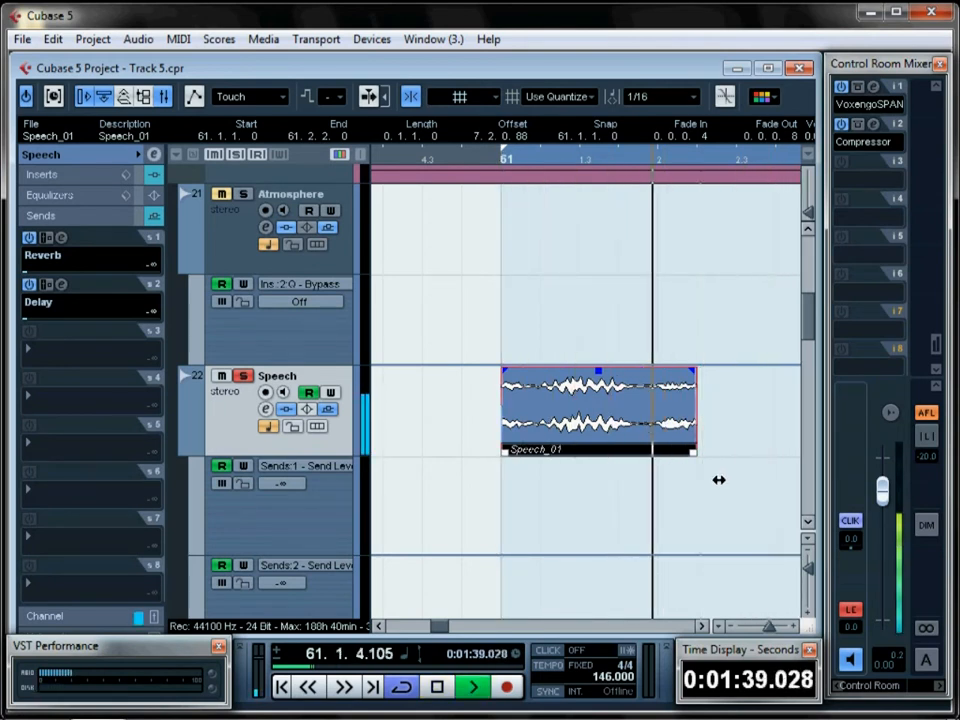
key("space")
Try shortening the extended Speech clip, play it, and undo the clip length changes
left_click_drag(692, 455, 584, 467)
key("space")
key("space")
key("ctrl+z")
key("ctrl+z")
key("ctrl+z")
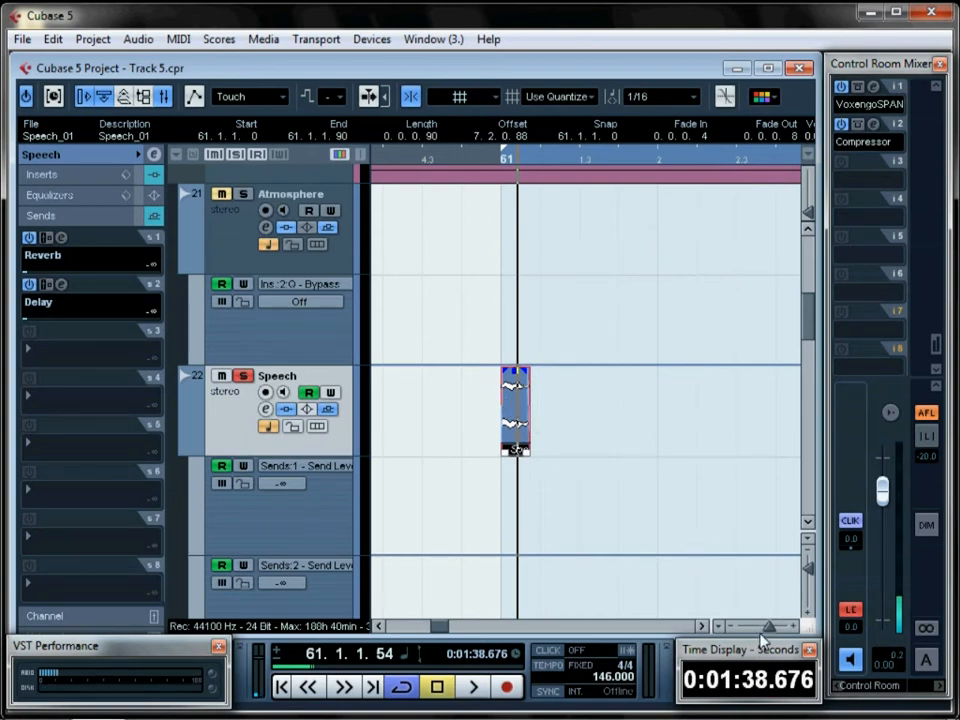
Play the short Speech clip in solo from bar 61 and examine the other tracks around that bar
key("space")
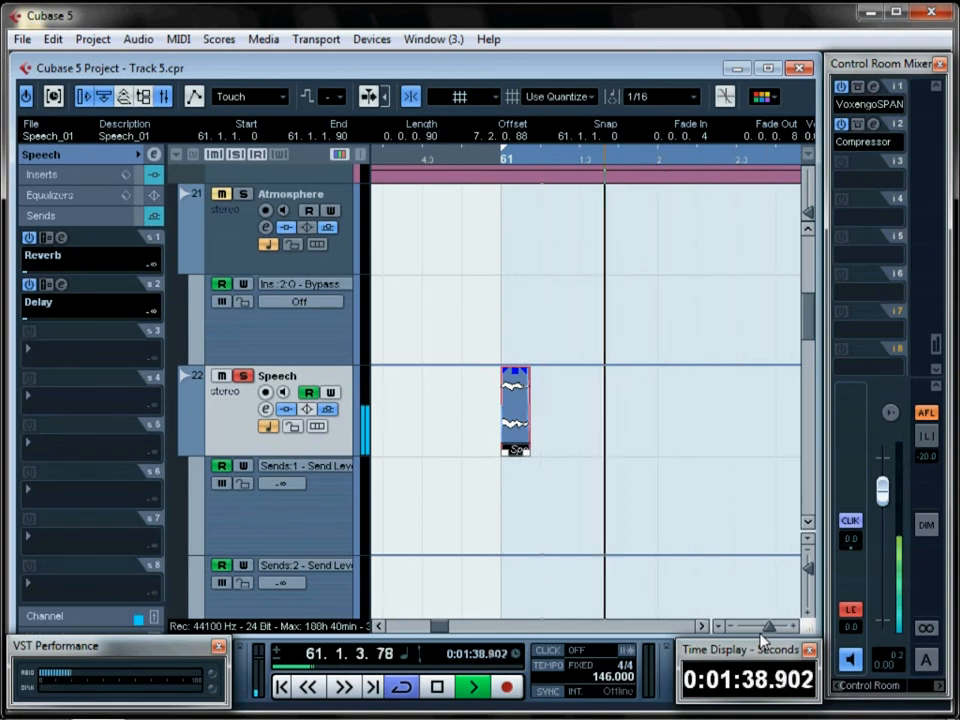
key("space")
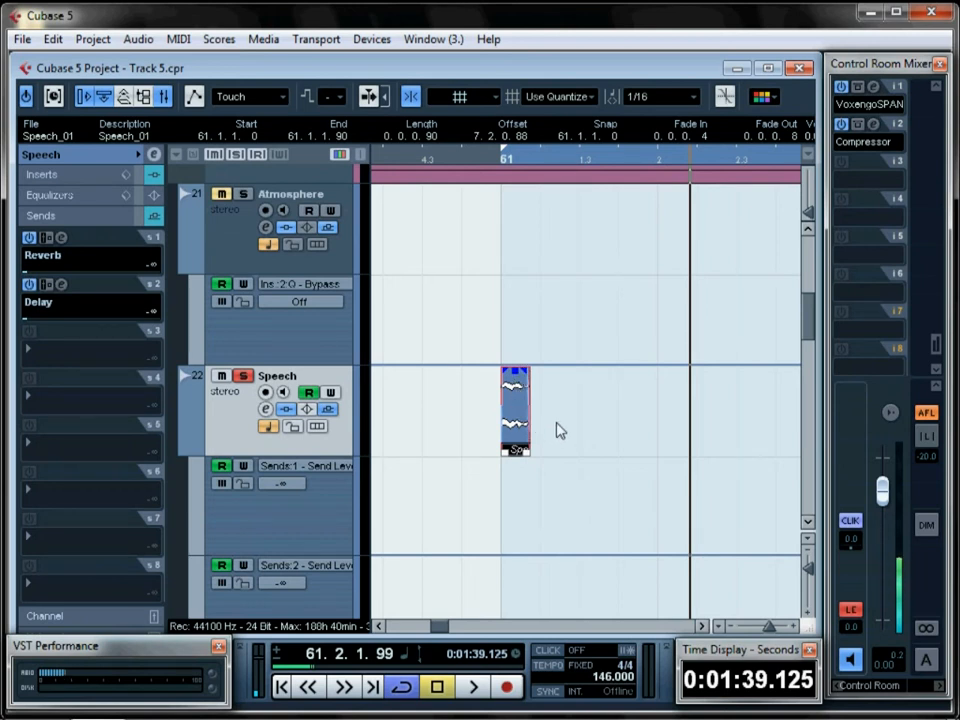
key("g")
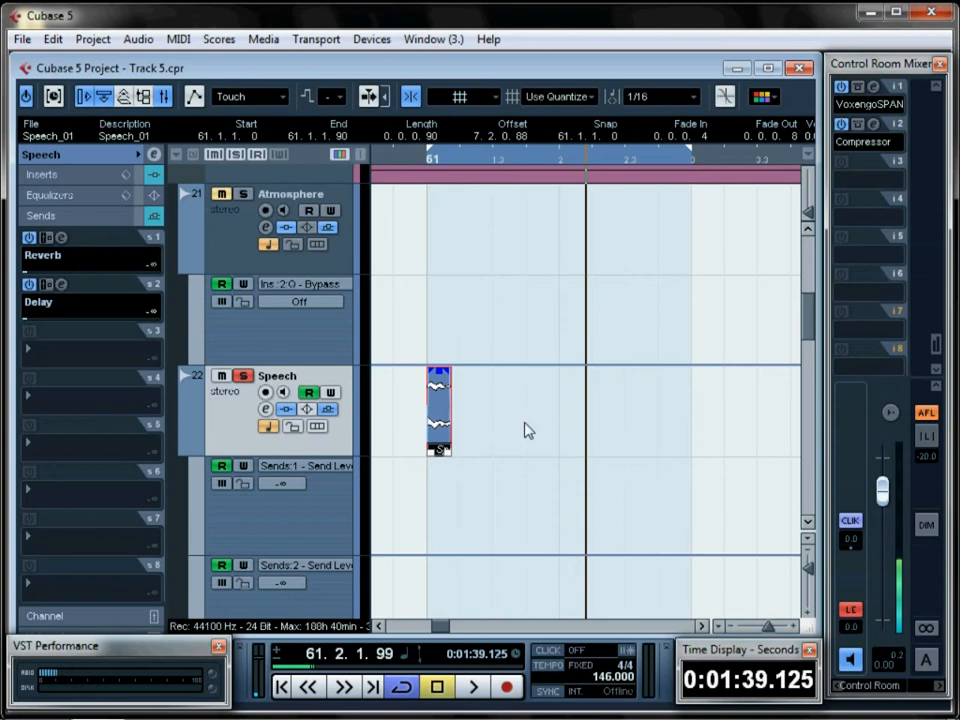
scroll(531, 463, "up", 6)
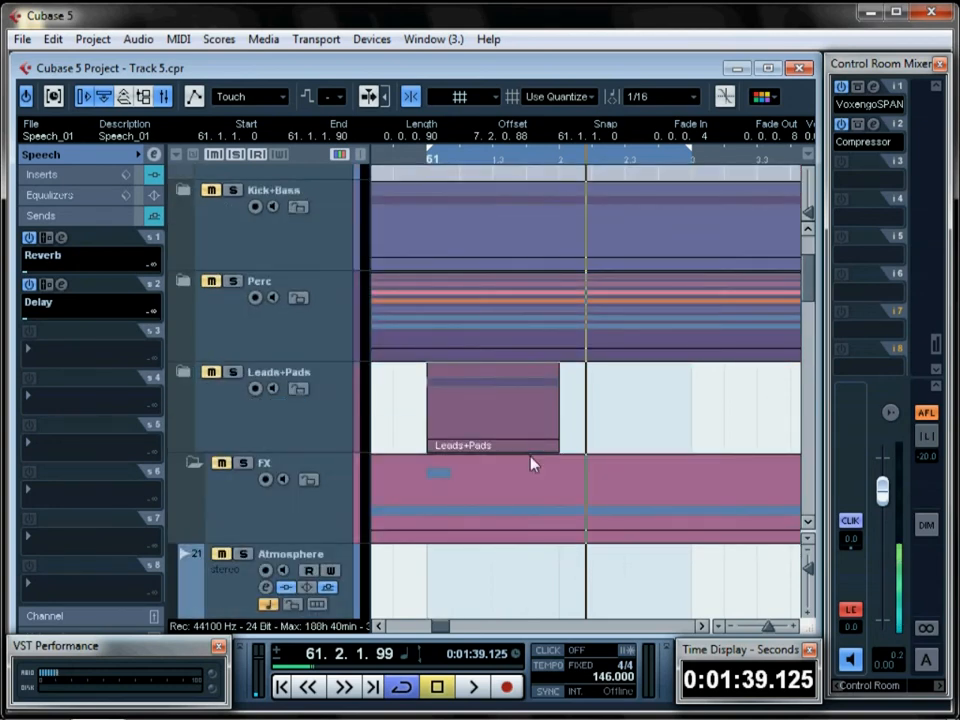
scroll(531, 463, "down", 6)
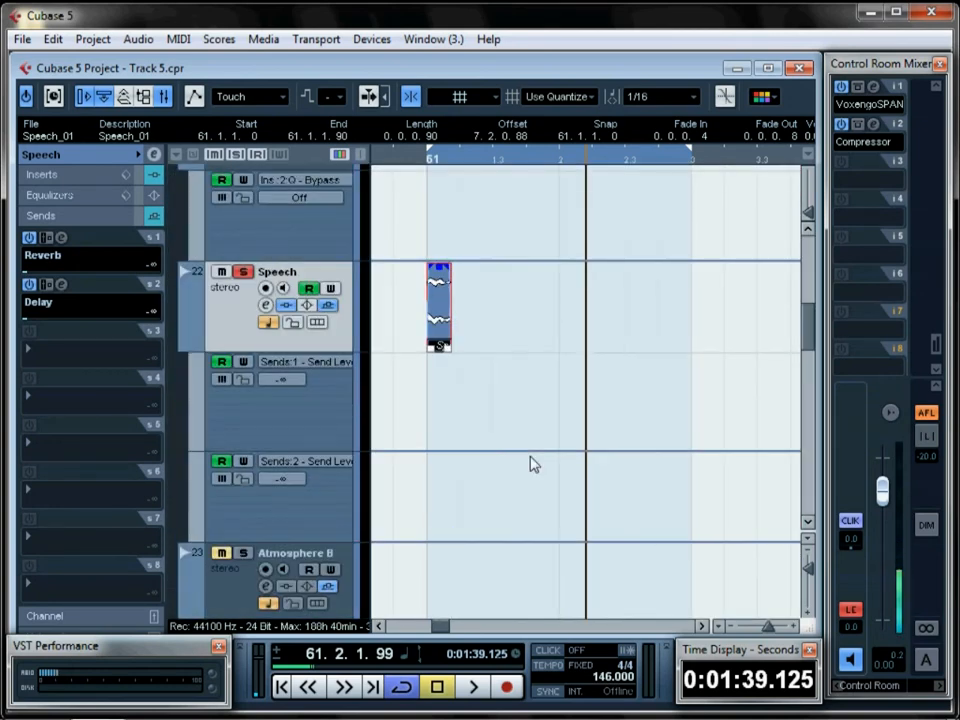
scroll(531, 463, "up", 2)
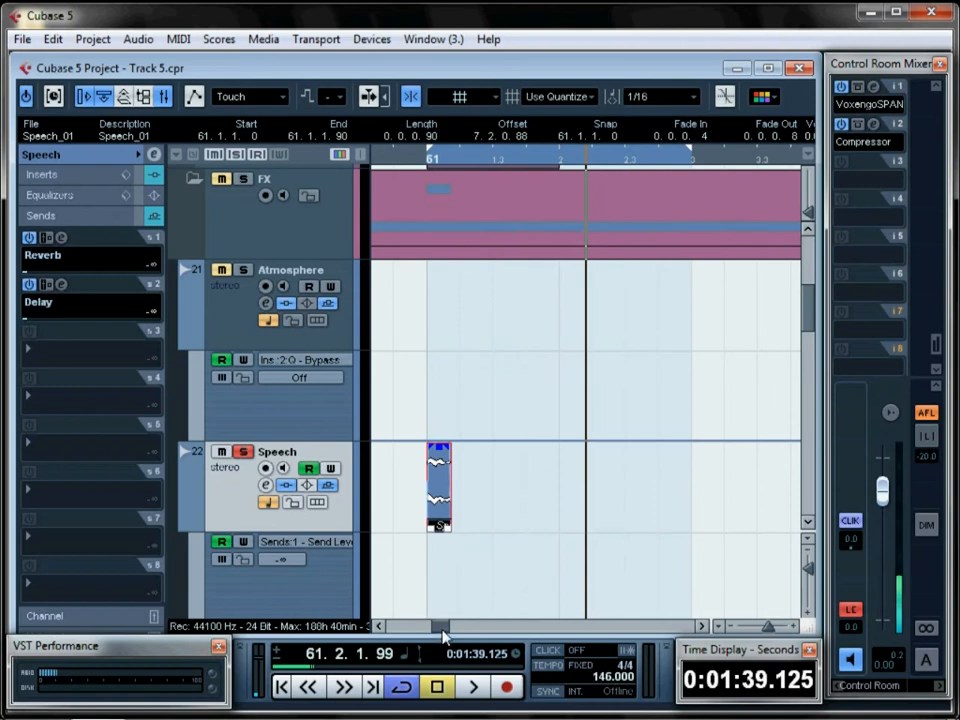
Turn off solo on the Speech track and play bar 61 with the full mix
left_click(408, 161)
left_click(243, 453)
key("space")
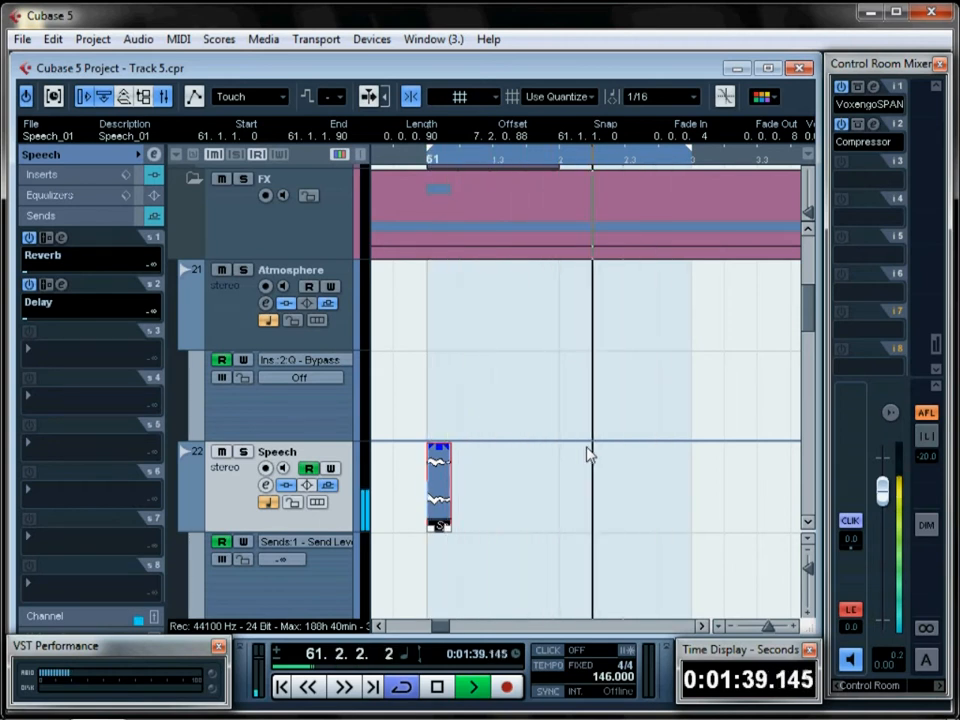
key("space")
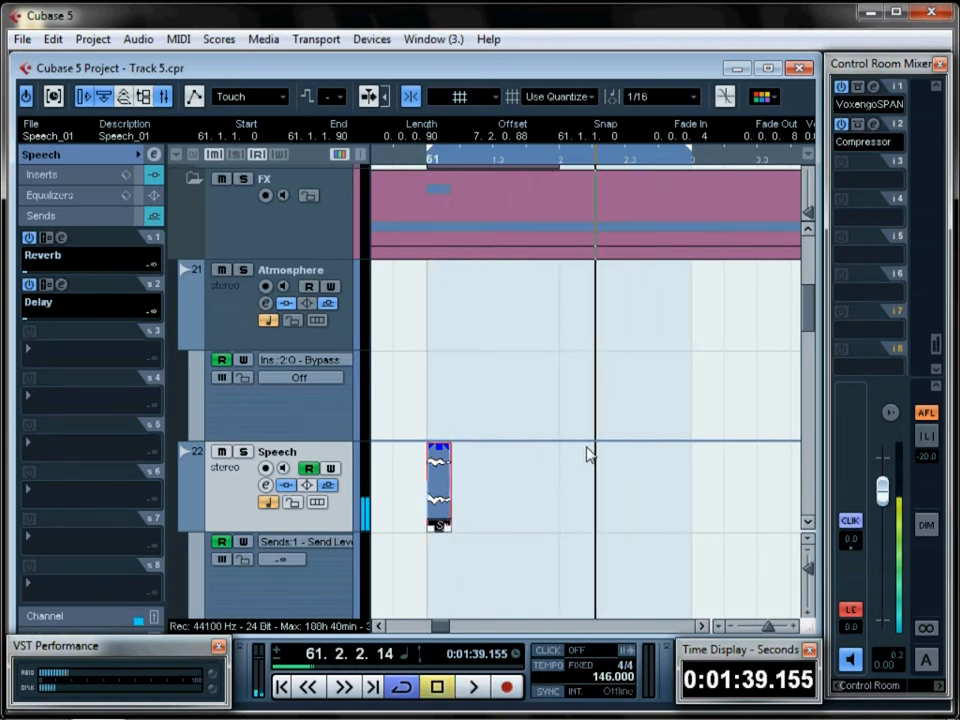
Play the full mix from before bar 60 into the short Speech clip at bar 61
left_click(757, 628)
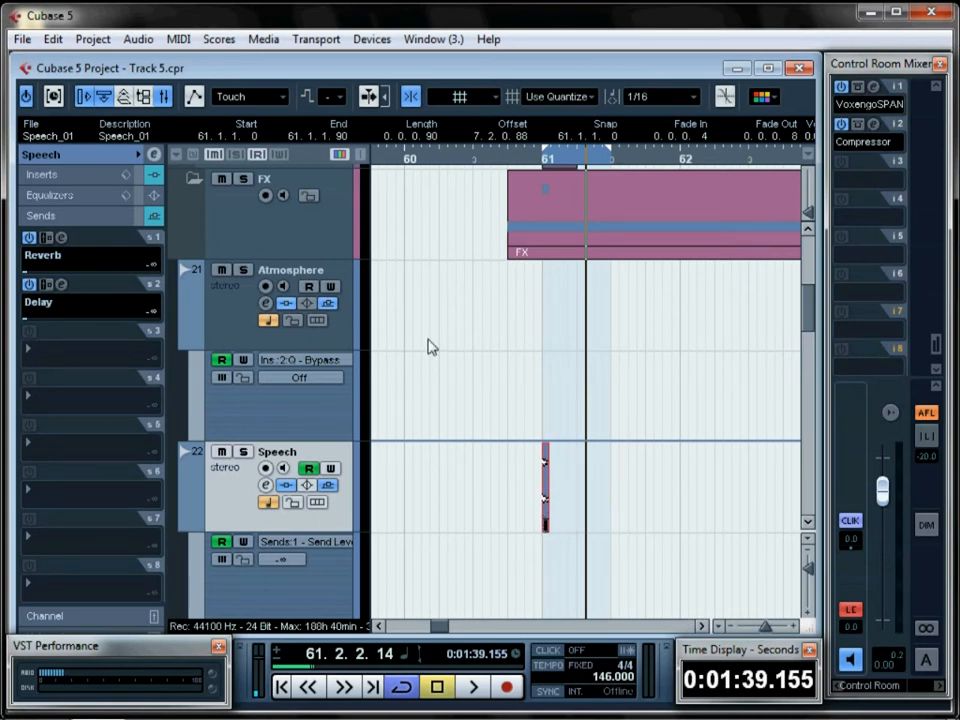
left_click(378, 153)
key("space")
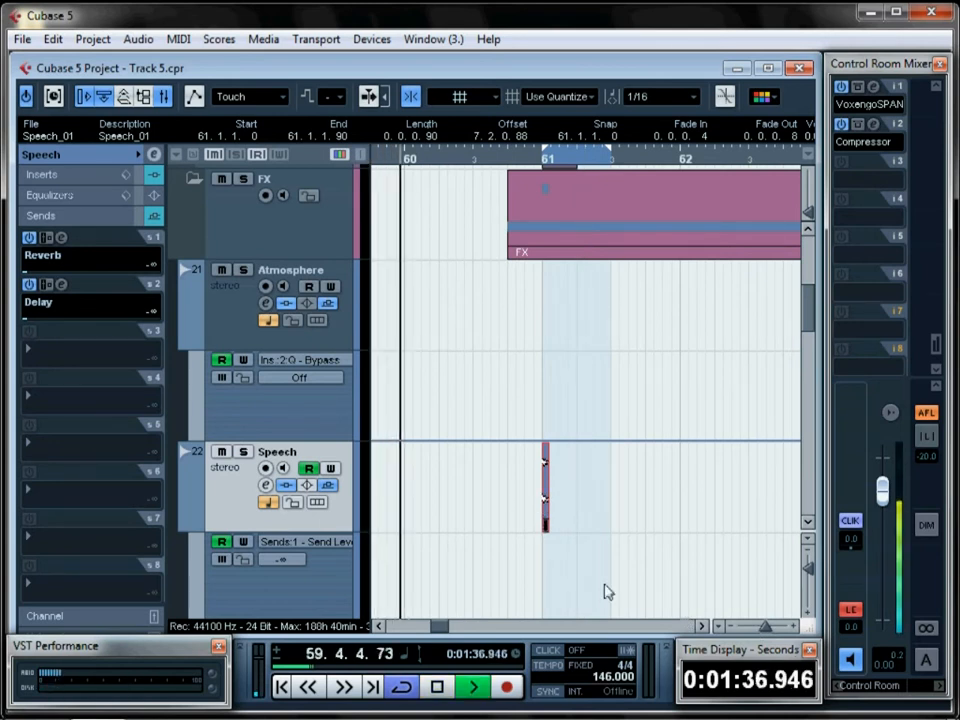
left_click(378, 627)
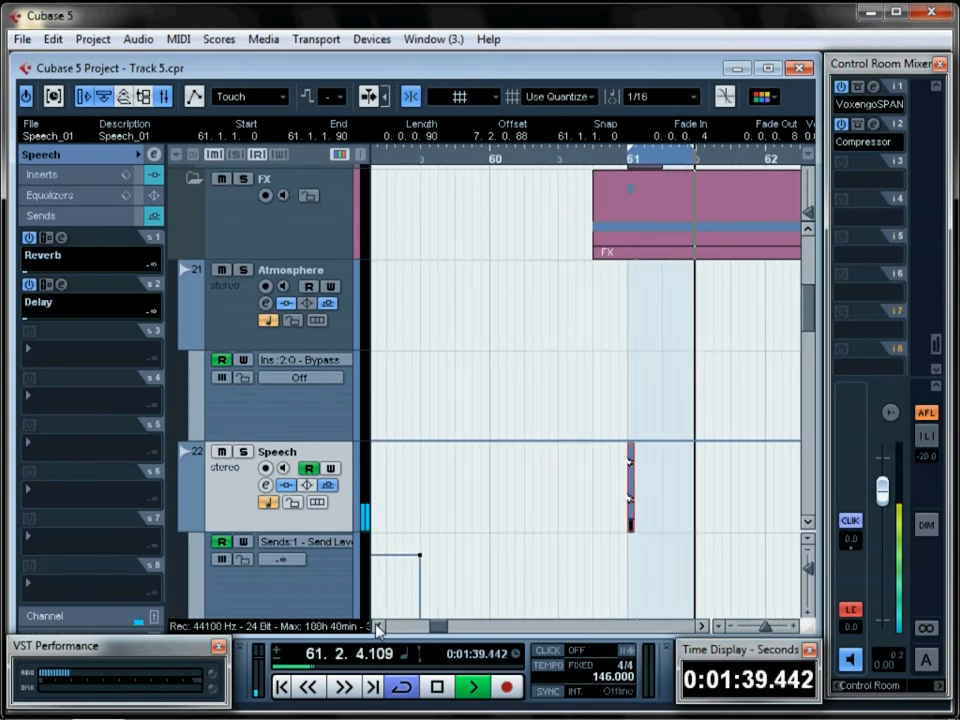
left_click(378, 627)
left_click(423, 157)
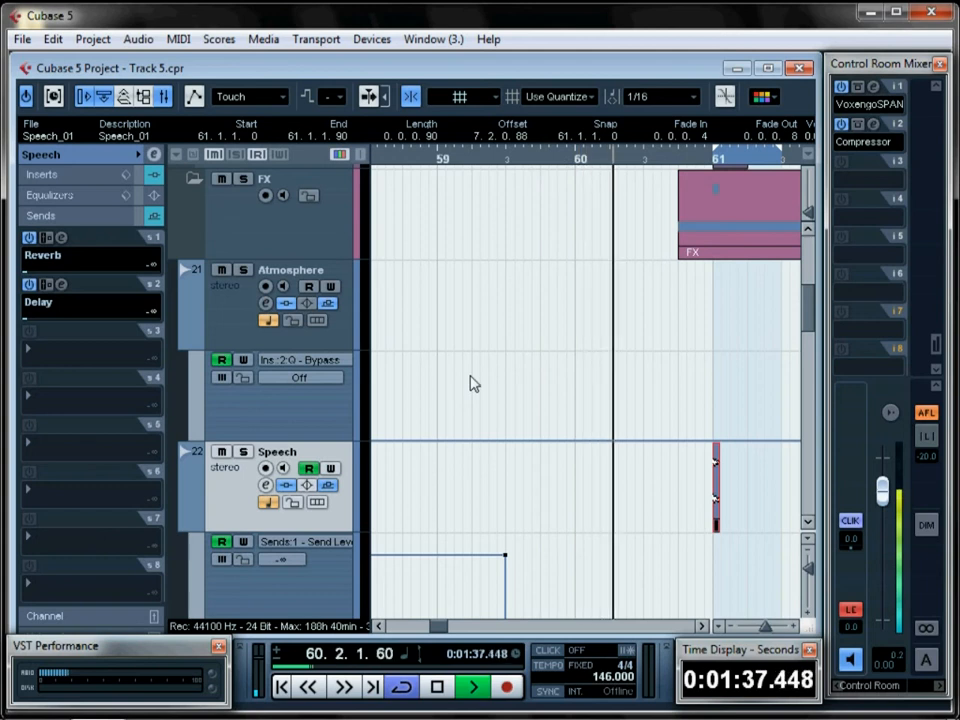
key("space")
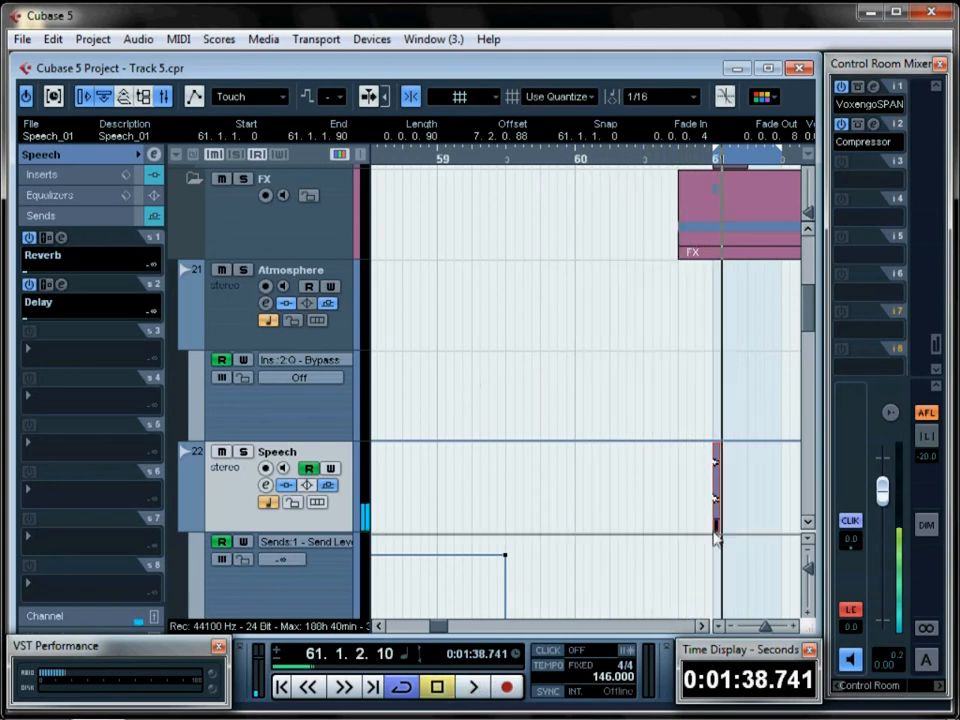
Move the short Speech clip and the cycle range to bar 59 and delete the surplus Speech send automation points after the bar's start
left_click_drag(715, 502, 440, 497)
mouse_move(741, 152)
left_mouse_down()
mouse_move(454, 167)
mouse_move(467, 168)
left_mouse_up()
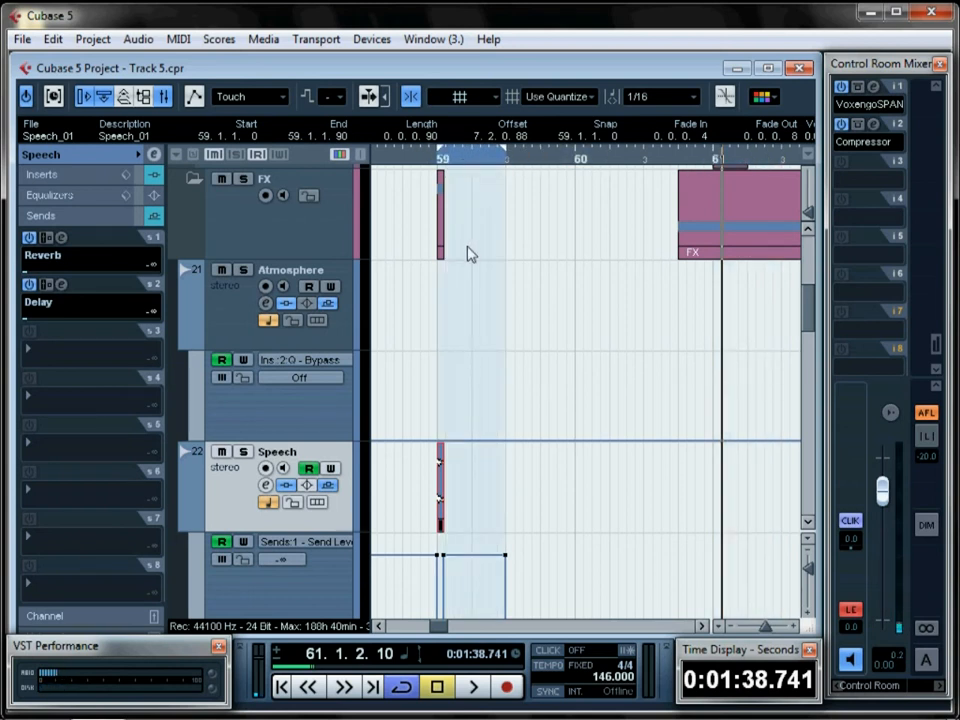
scroll(540, 570, "down", 3)
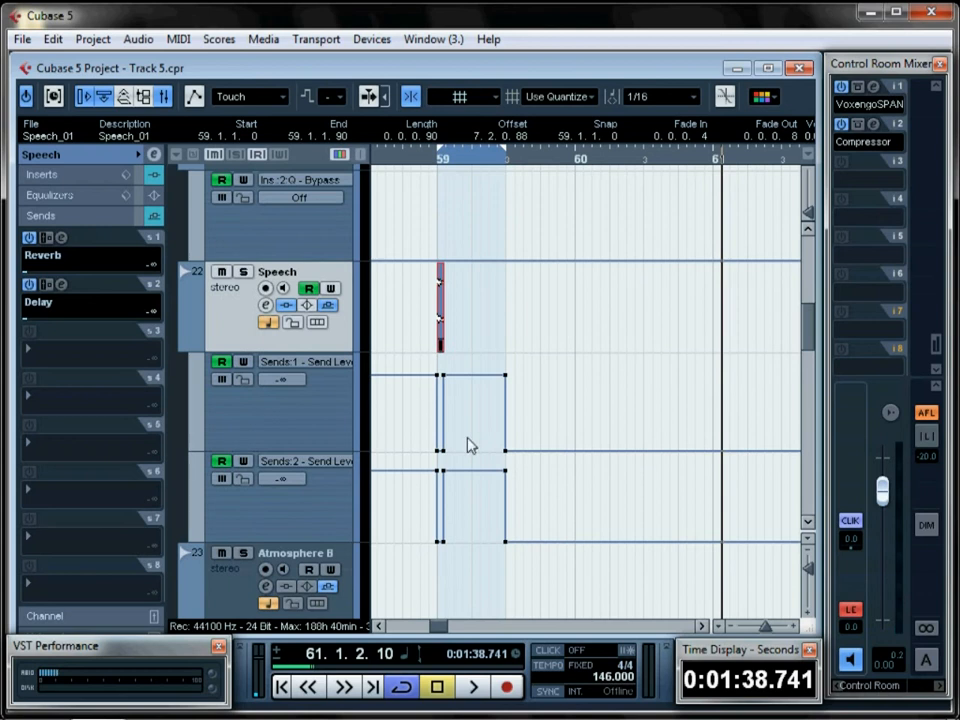
left_click_drag(439, 363, 525, 578)
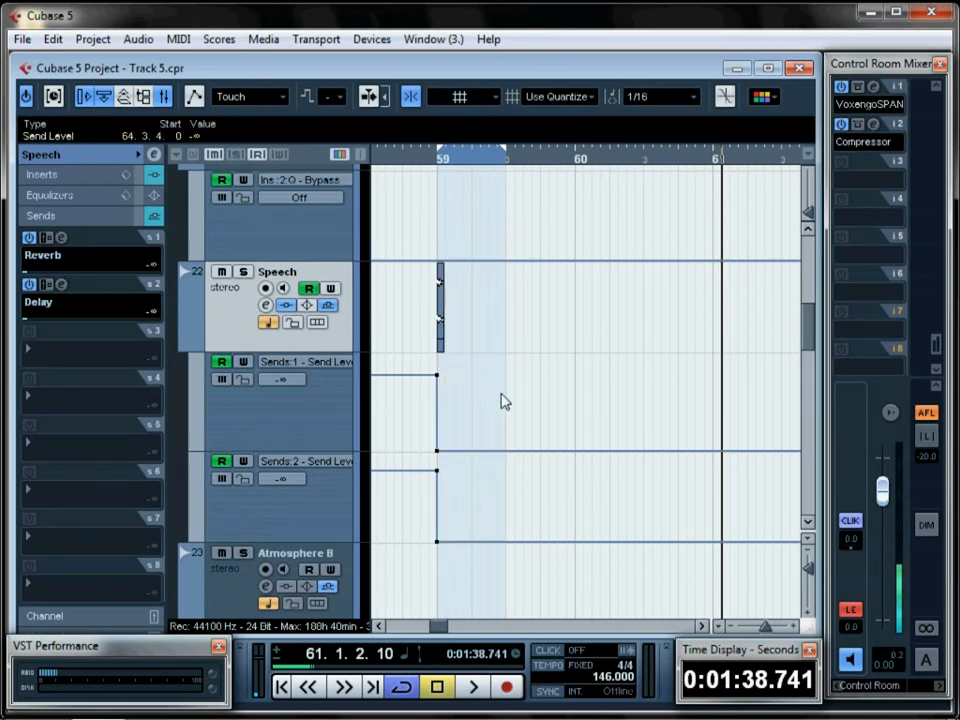
left_click_drag(433, 154, 432, 197)
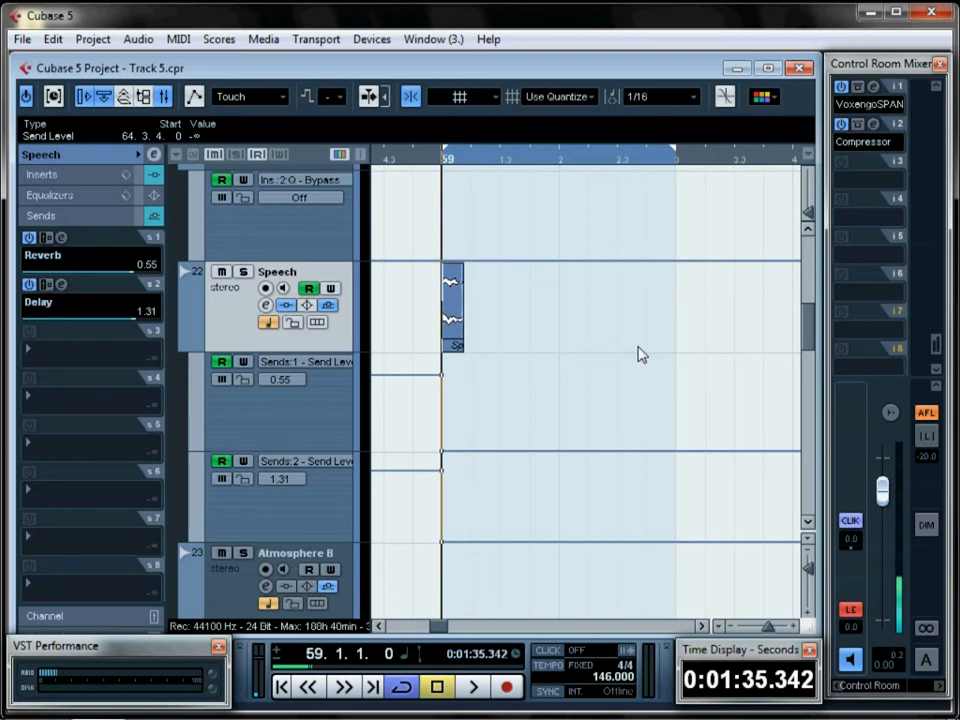
left_click(460, 331)
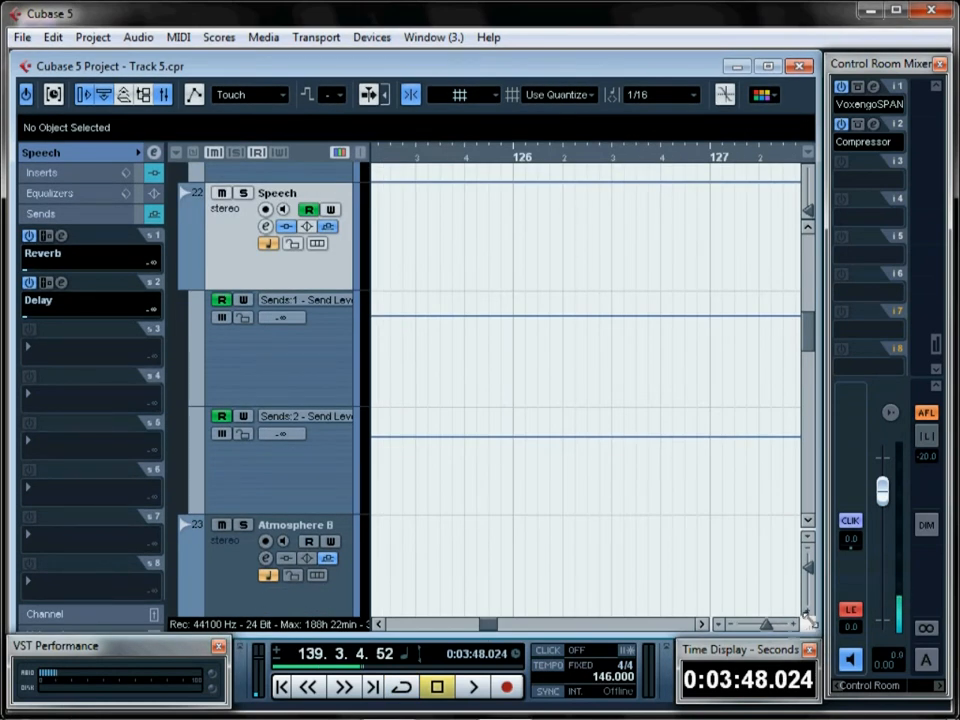
Locate the Speech section starting at bar 57 and start playback a few bars before it
key("g")
key("g")
key("g")
key("g")
key("g")
key("g")
key("g")
key("g")
key("g")
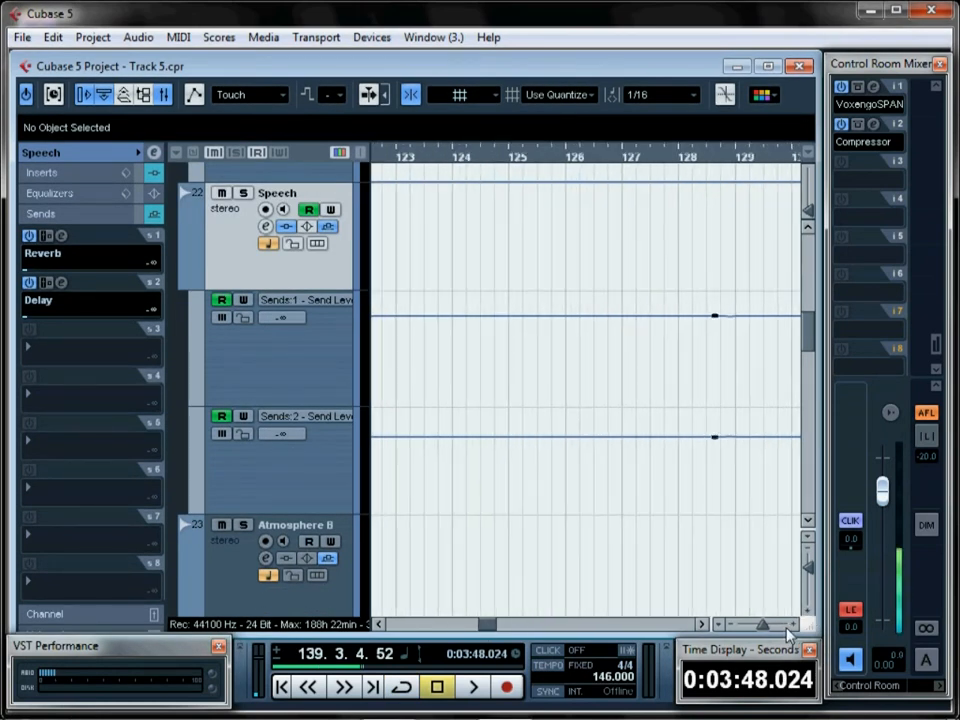
key("g")
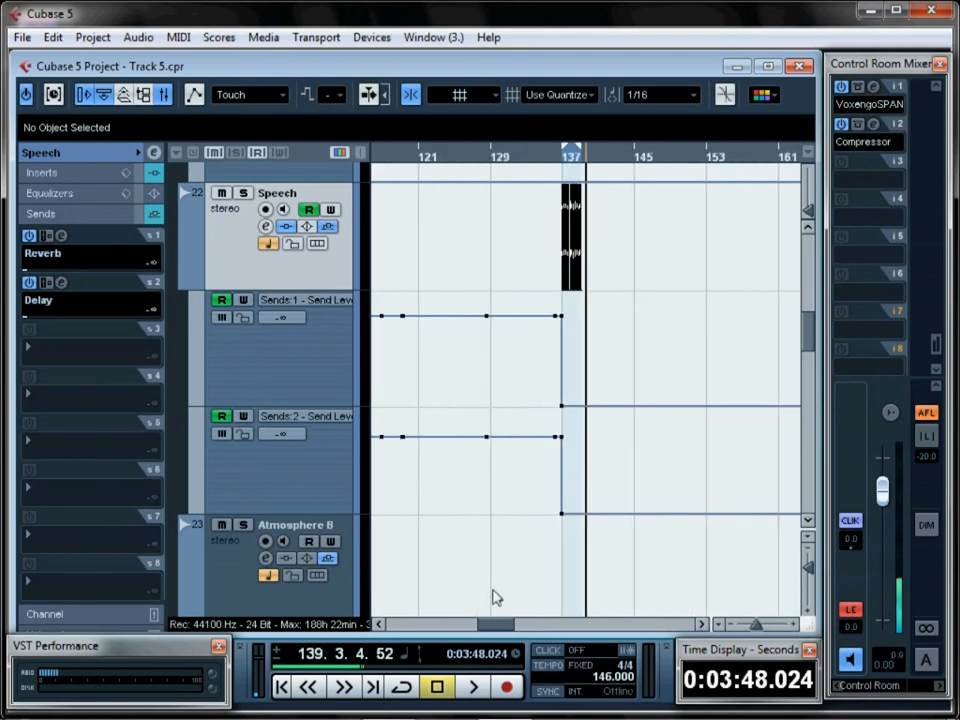
left_click_drag(497, 627, 432, 627)
double_click(519, 158)
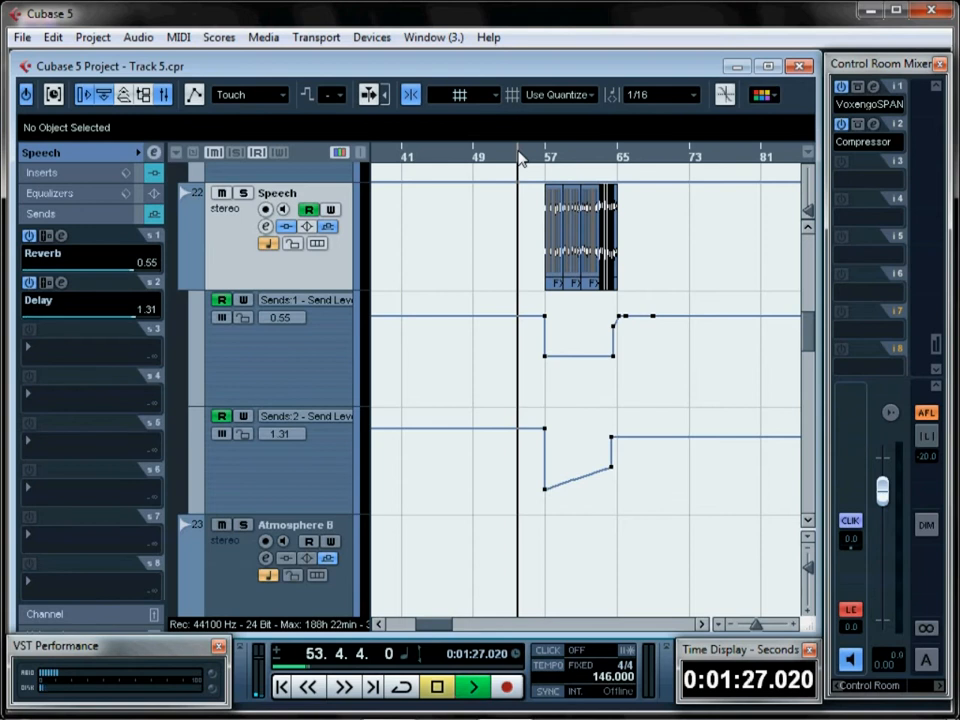
Play the Speech section from bar 57 past bar 65 and follow its Reverb and Delay send automation
left_click(791, 626)
left_click(791, 626)
left_click(791, 626)
left_click(791, 626)
left_click(791, 626)
left_click(791, 626)
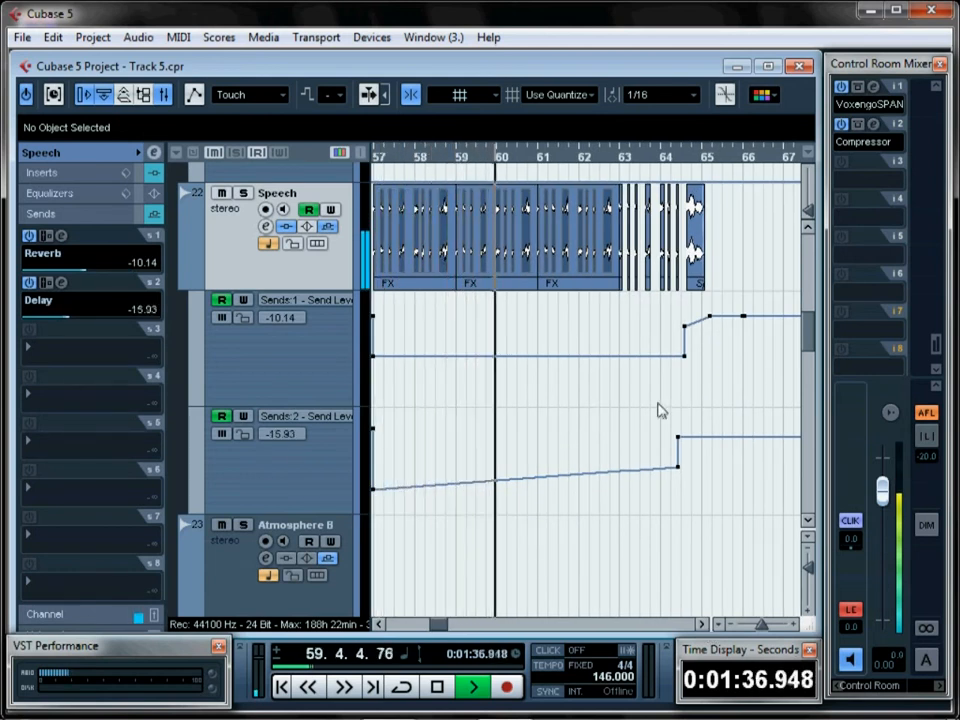
left_click(704, 624)
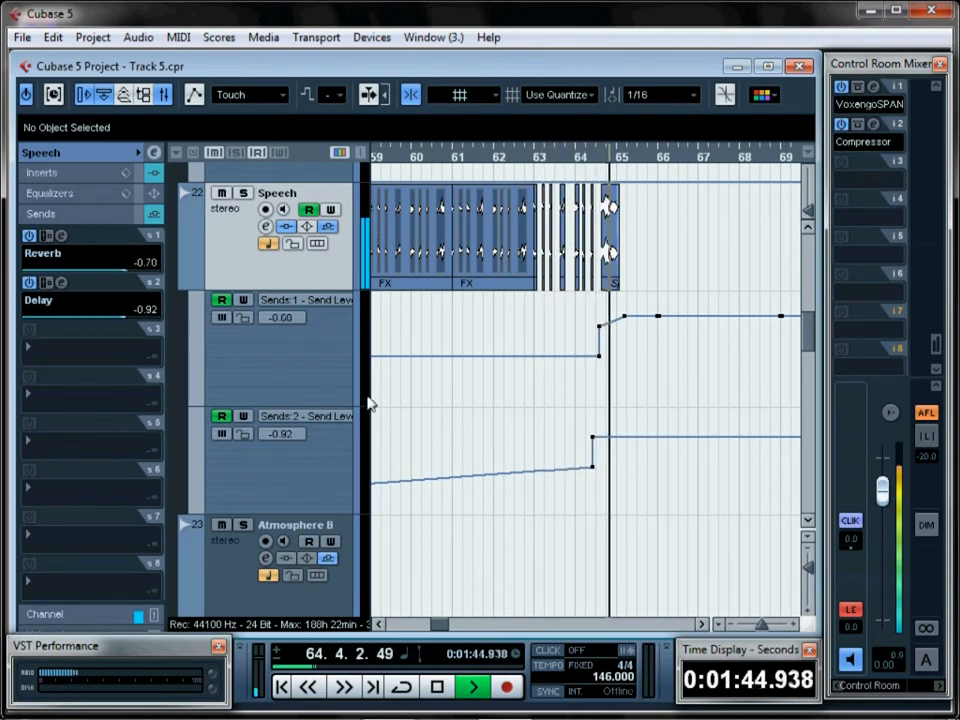
key("space")
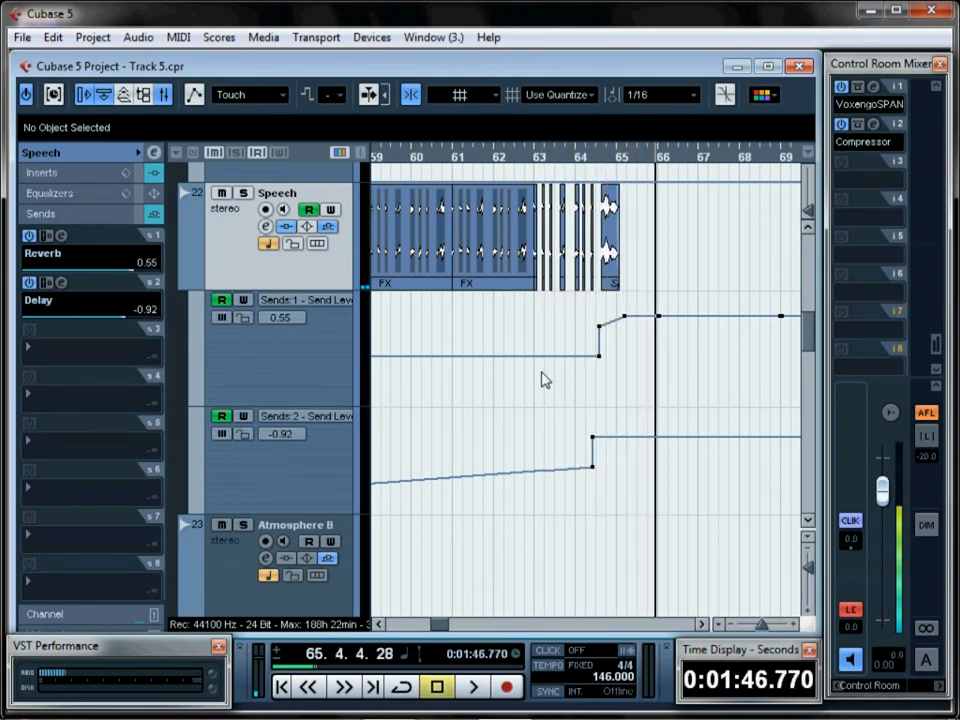
Show the Speech track's insert effects and examine the short clips between bars 63 and 65
left_click(61, 178)
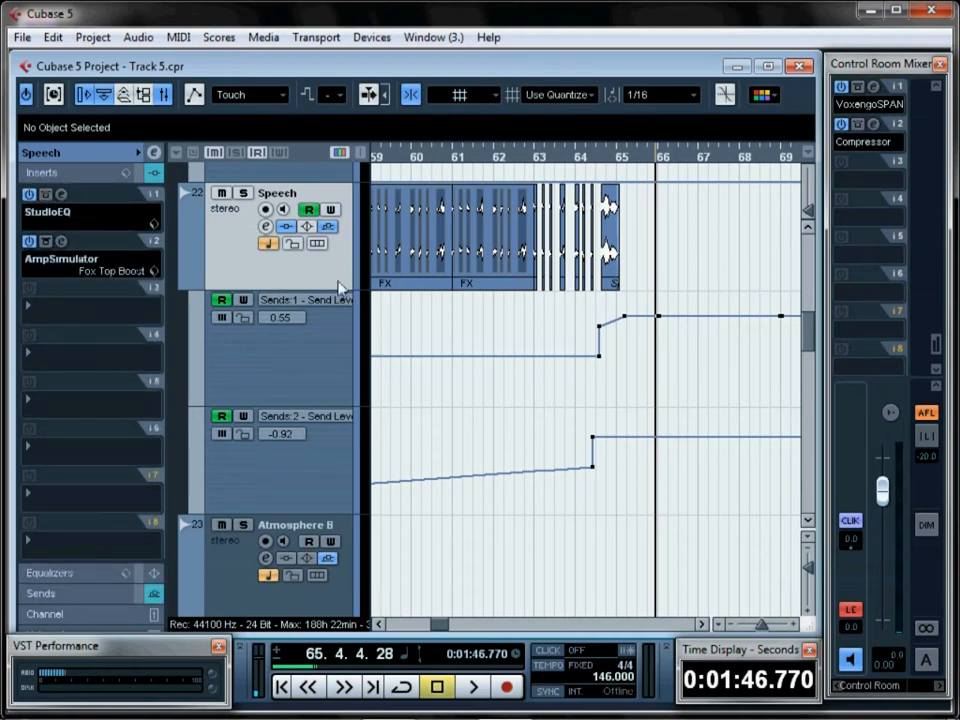
key("h")
key("h")
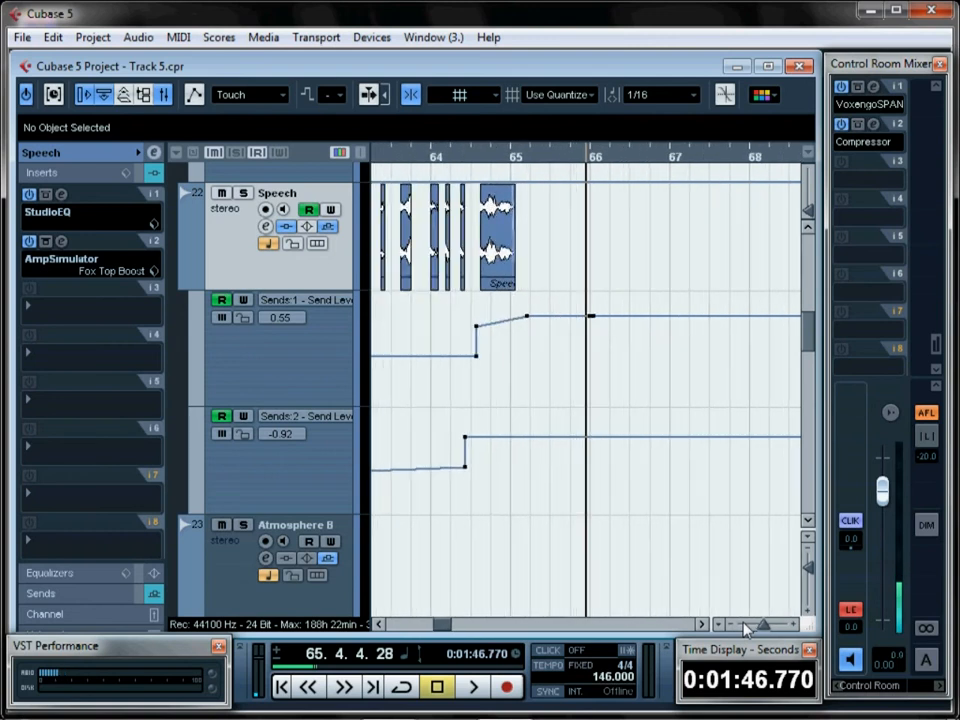
left_click(380, 625)
left_click(380, 625)
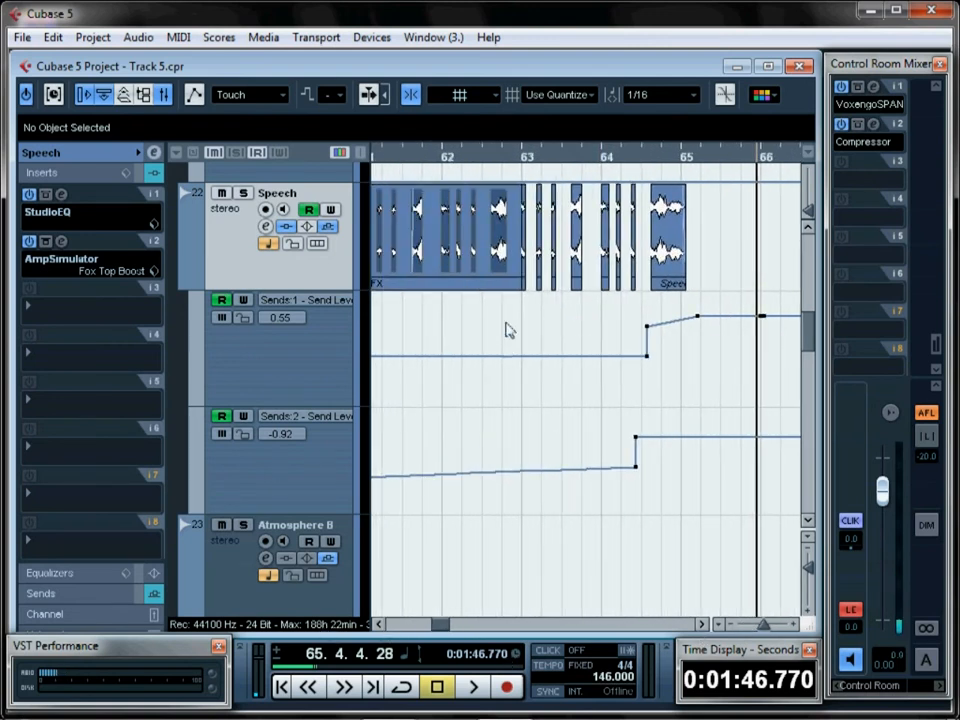
left_click(783, 627)
left_click(783, 627)
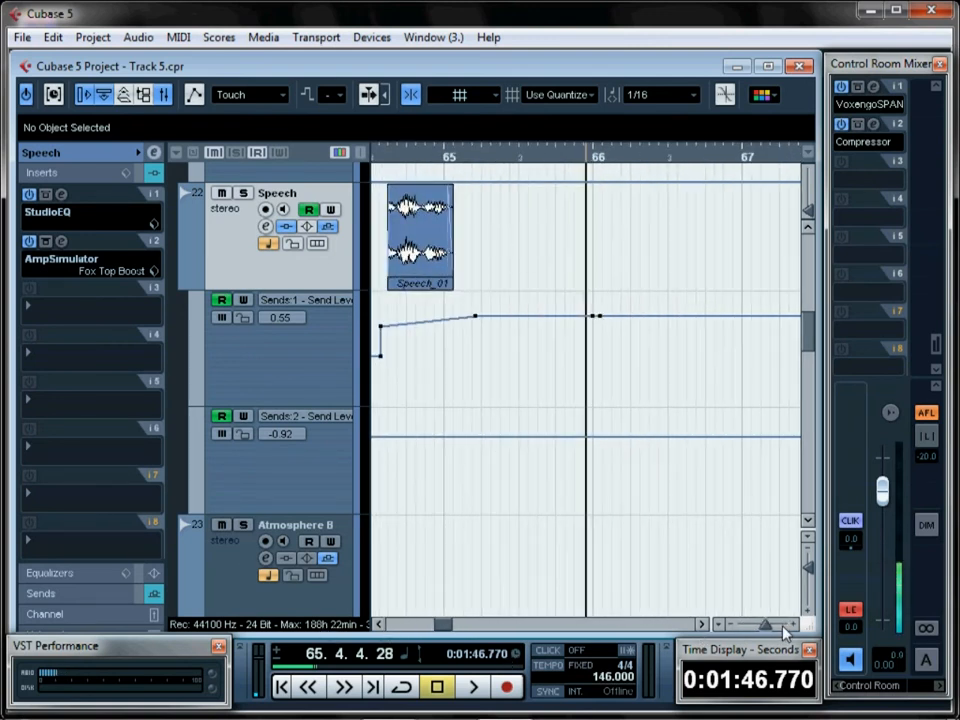
left_click(378, 625)
left_click(378, 625)
left_click(378, 625)
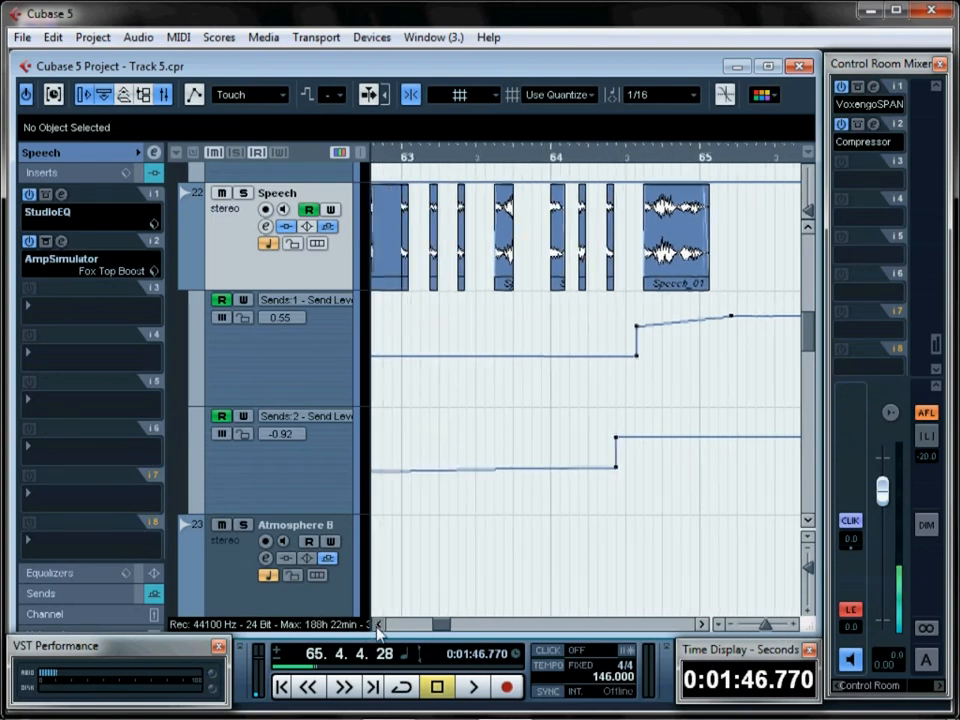
View the offline process history of the short Speech clip at the start of bar 63 and close it
left_click(410, 257)
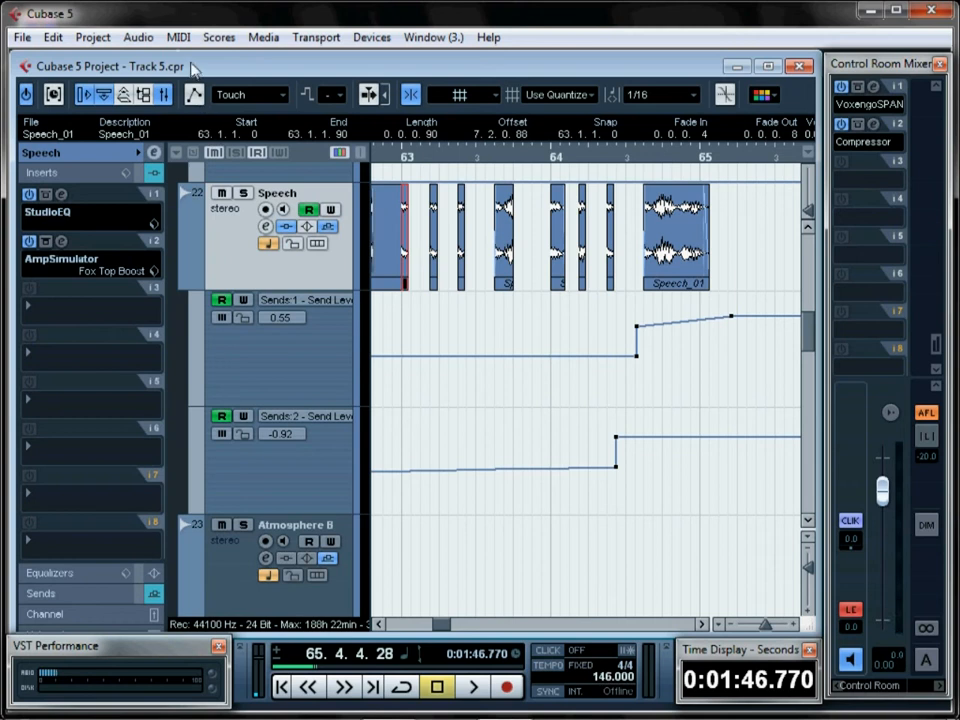
left_click(139, 37)
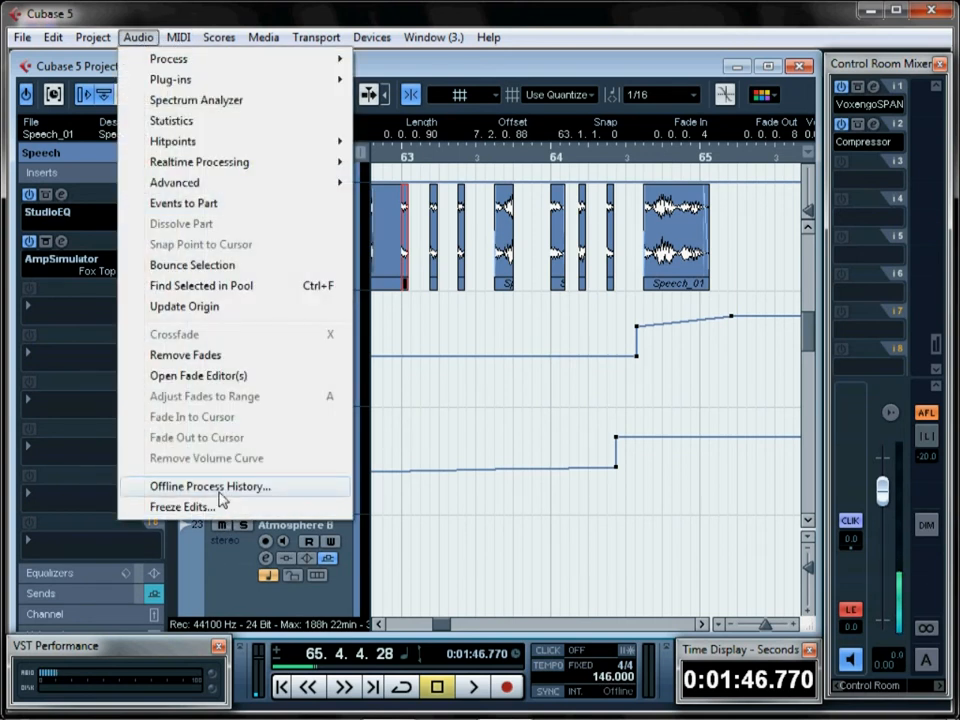
left_click(210, 486)
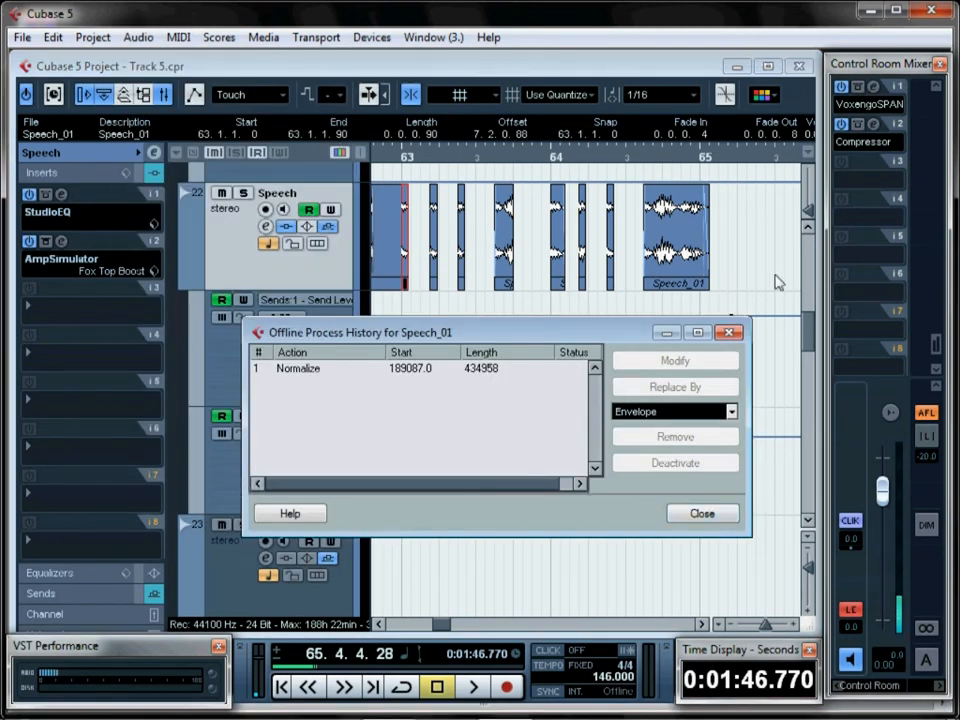
left_click(733, 335)
Inspect the Pitch Shift entry in the offline process history of the second short Speech clip in bar 63
left_click(436, 273)
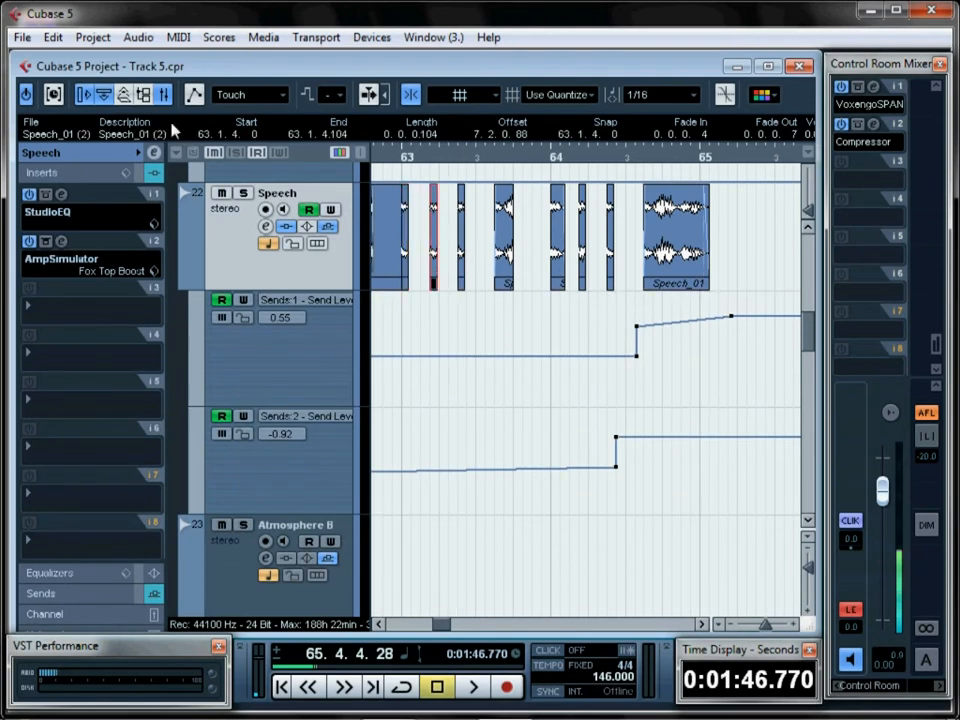
left_click(150, 38)
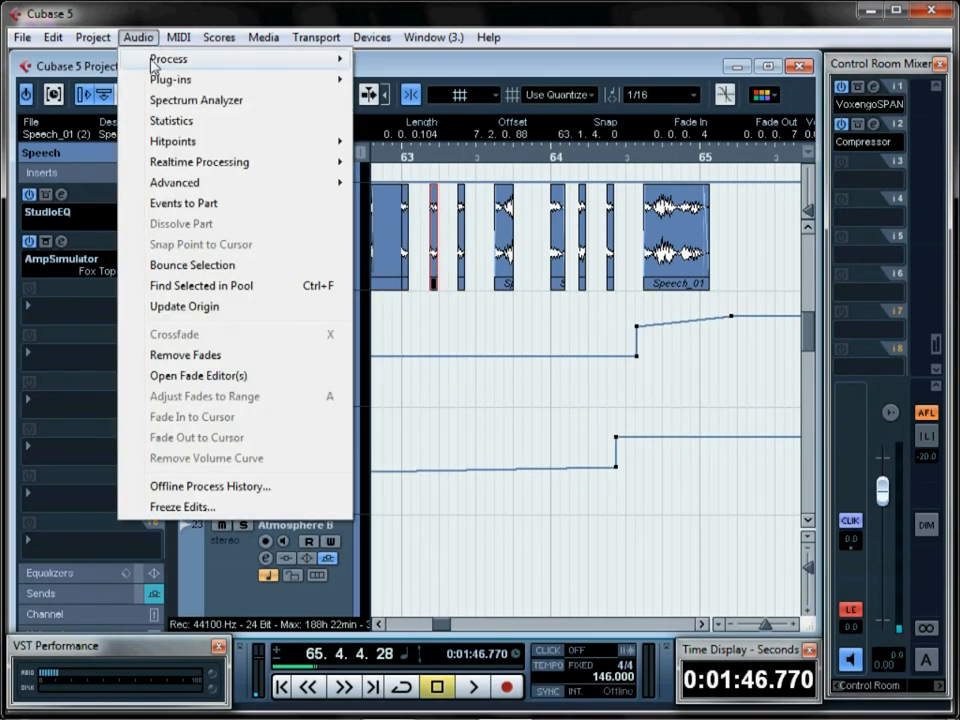
left_click(212, 490)
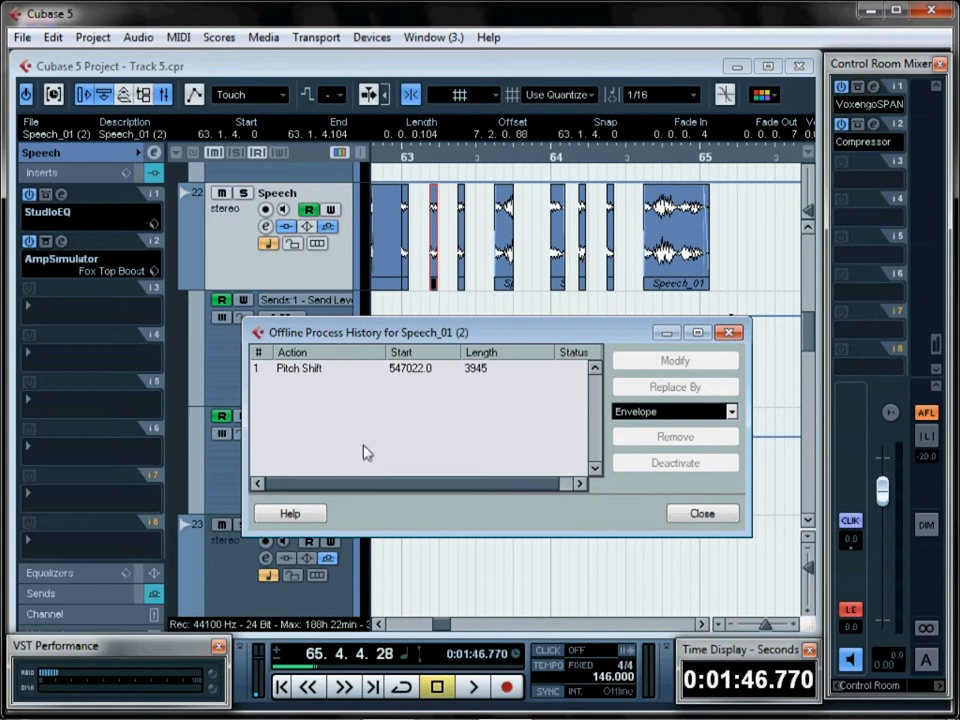
left_click(291, 369)
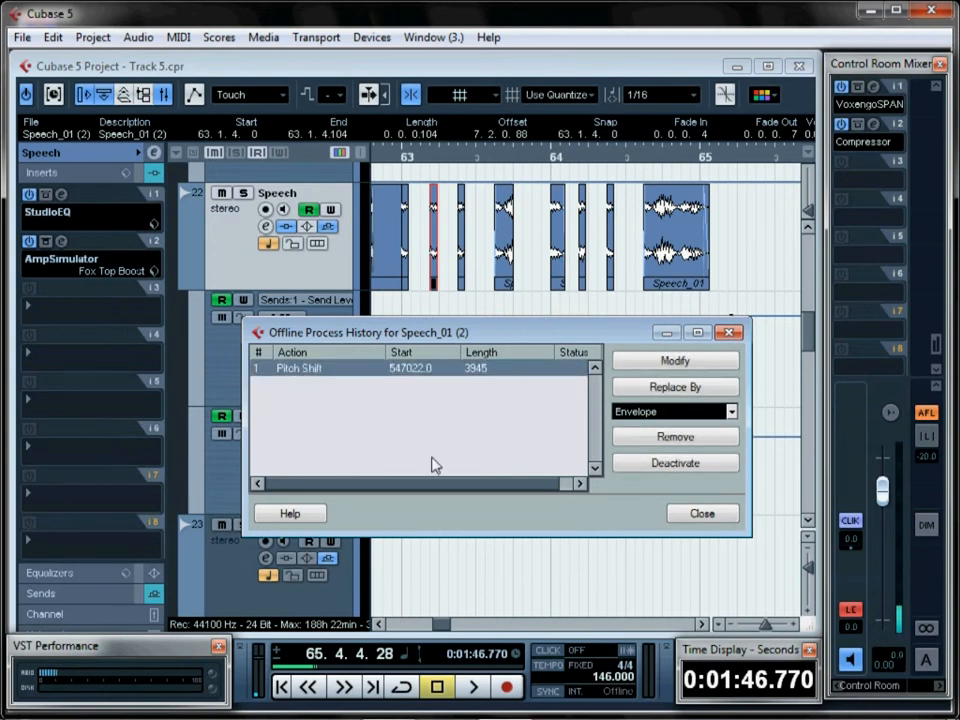
left_click(738, 338)
Play the Speech section at bars 137 to 139, starting just before bar 136, and follow its send automation
left_click_drag(755, 628, 749, 628)
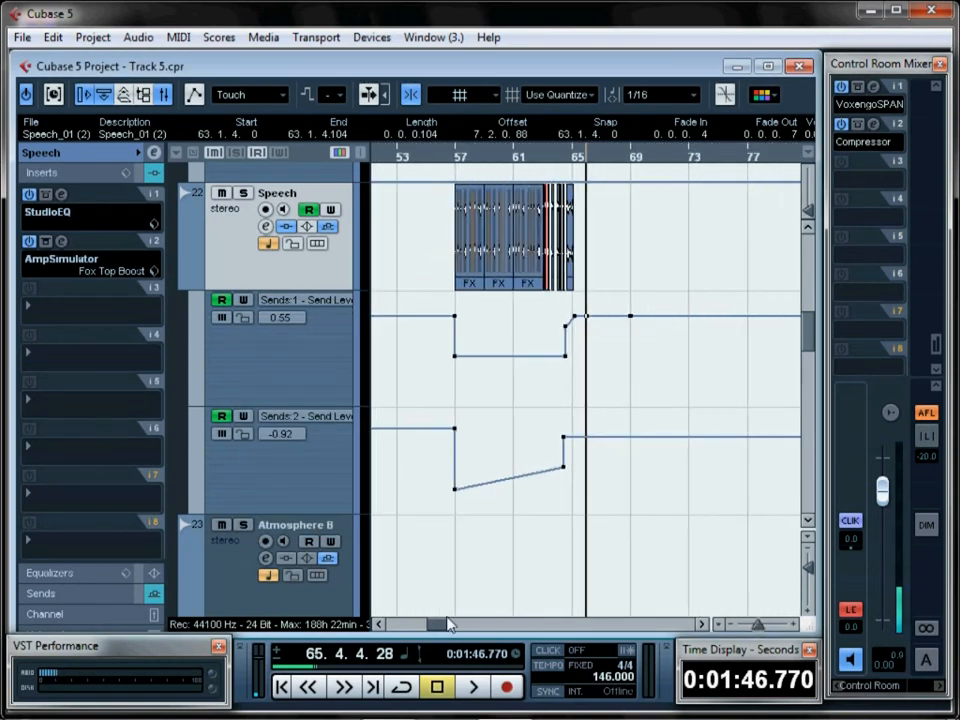
left_click_drag(447, 627, 507, 628)
left_click(467, 166)
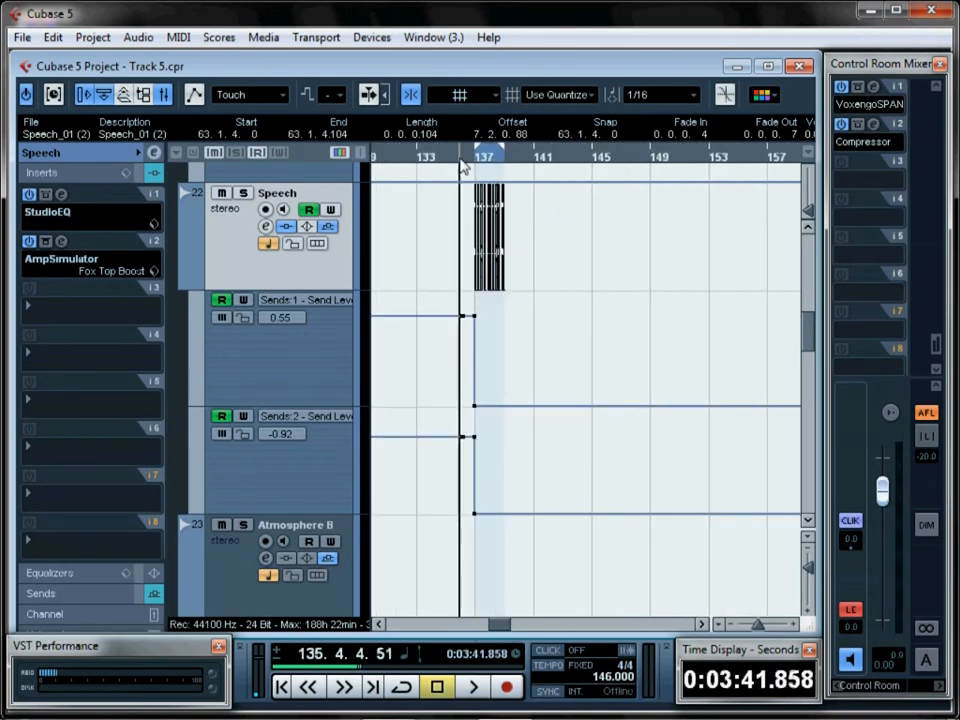
key("space")
left_click(766, 626)
left_click(766, 625)
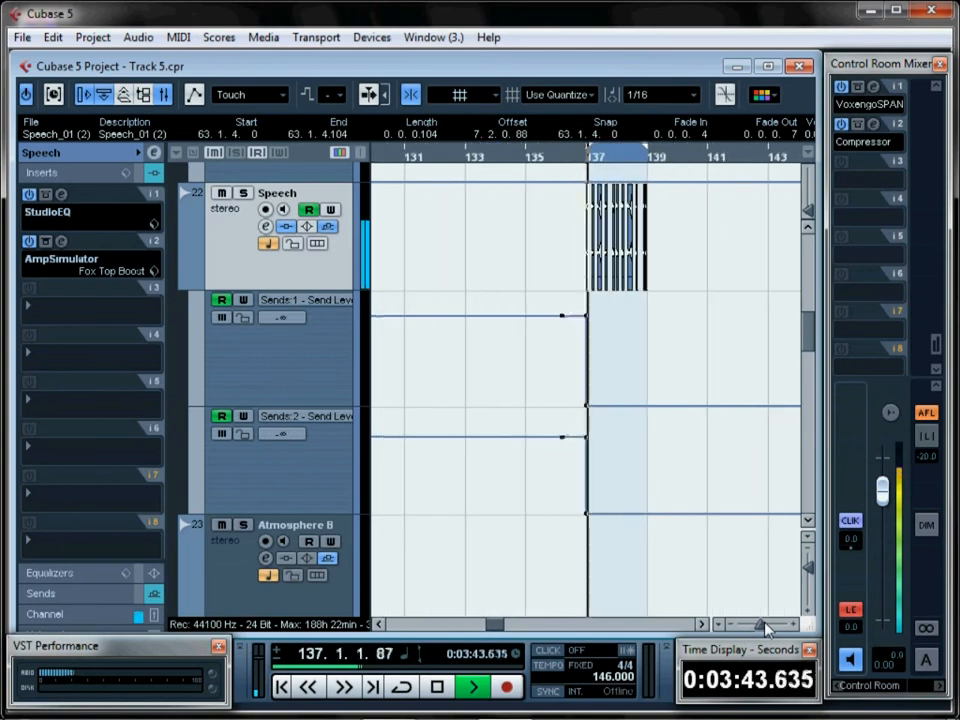
left_click(766, 625)
left_click(766, 625)
left_click(705, 625)
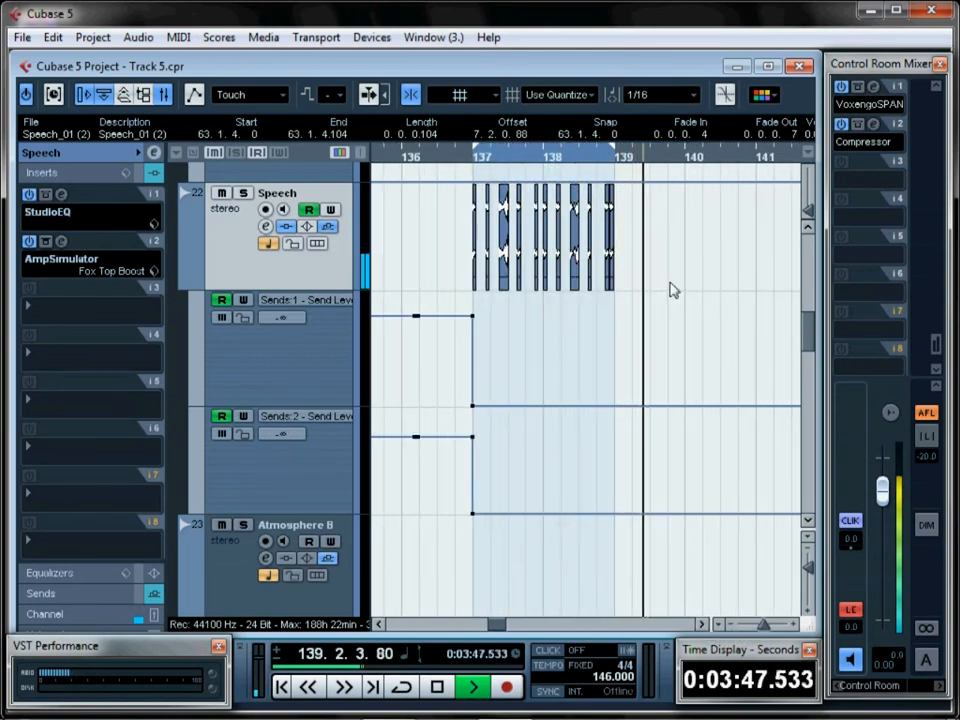
key("space")
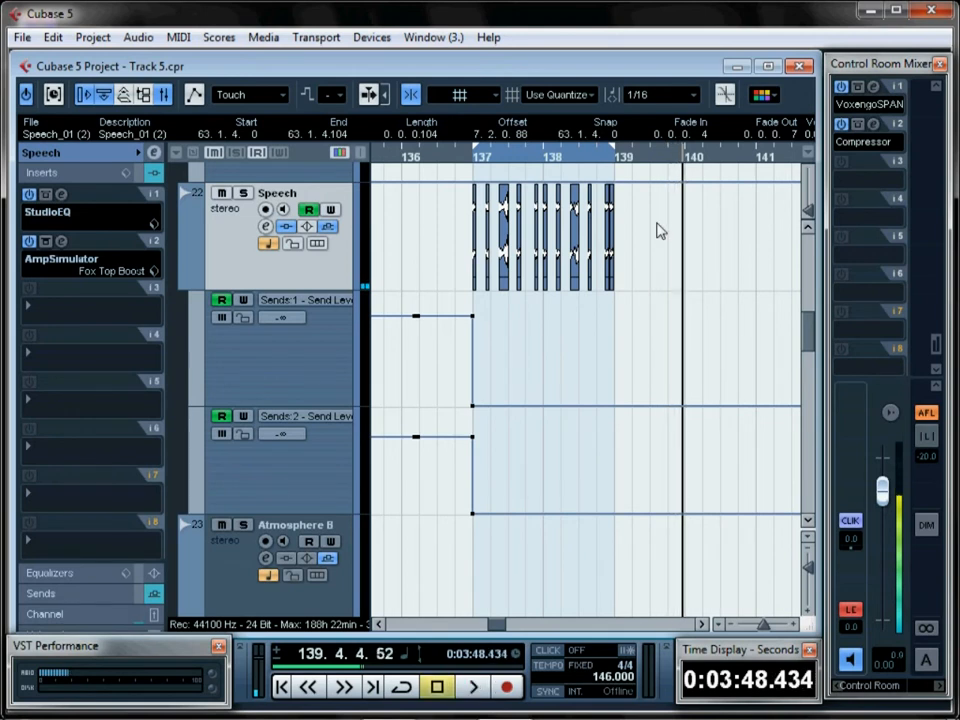
Select the short Speech clips between bars 137 and 139 and glue them into a single part
left_click(775, 630)
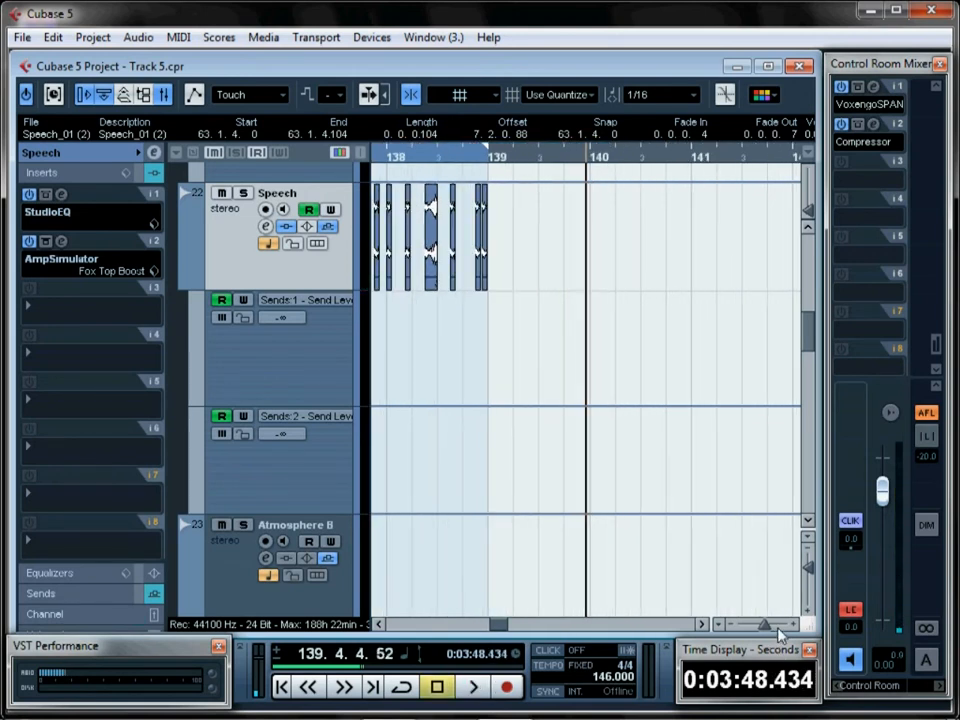
left_click(378, 625)
left_click(378, 625)
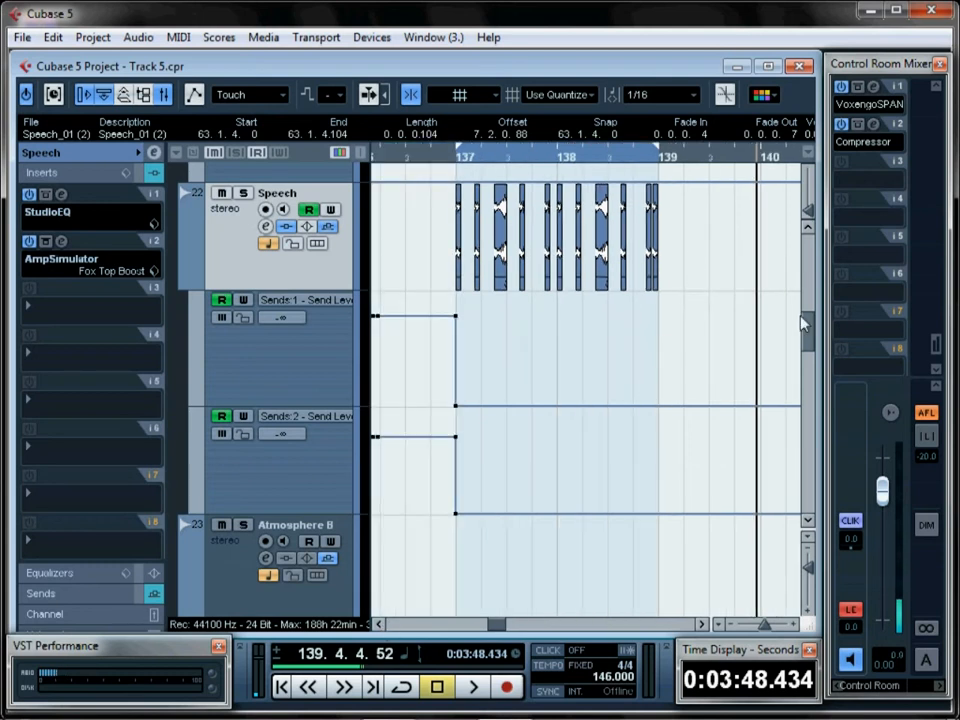
left_click_drag(697, 218, 354, 268)
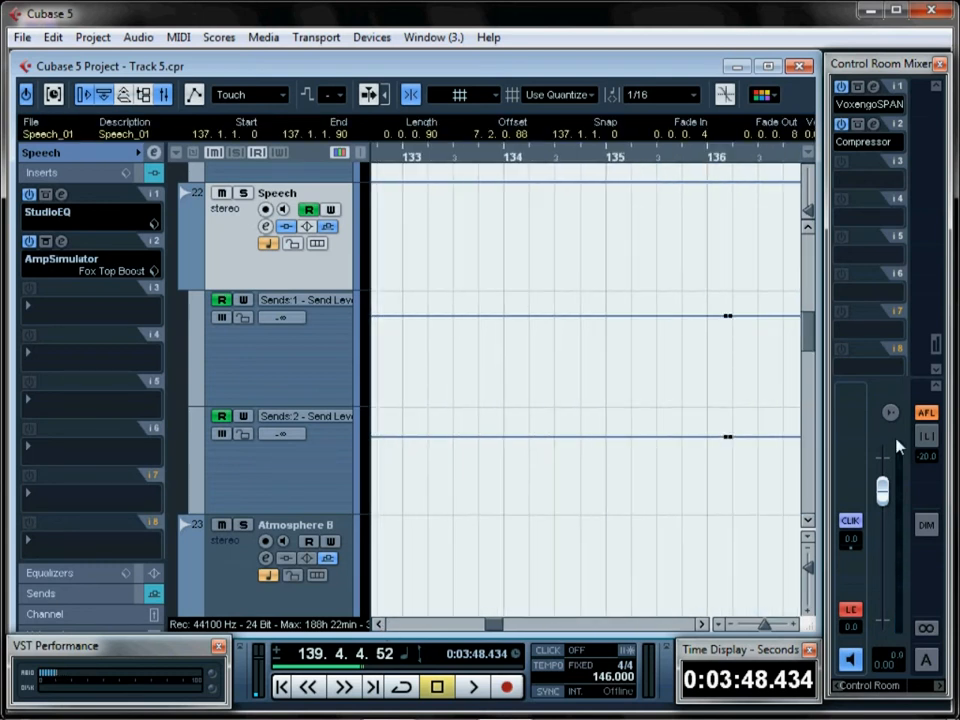
left_click(697, 625)
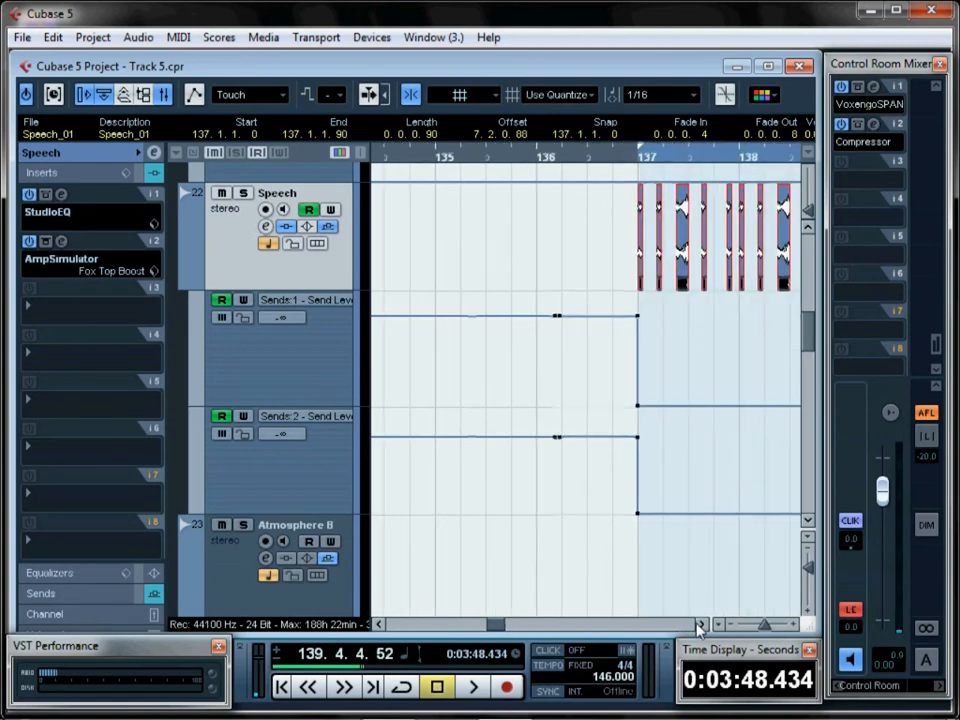
right_click(446, 320)
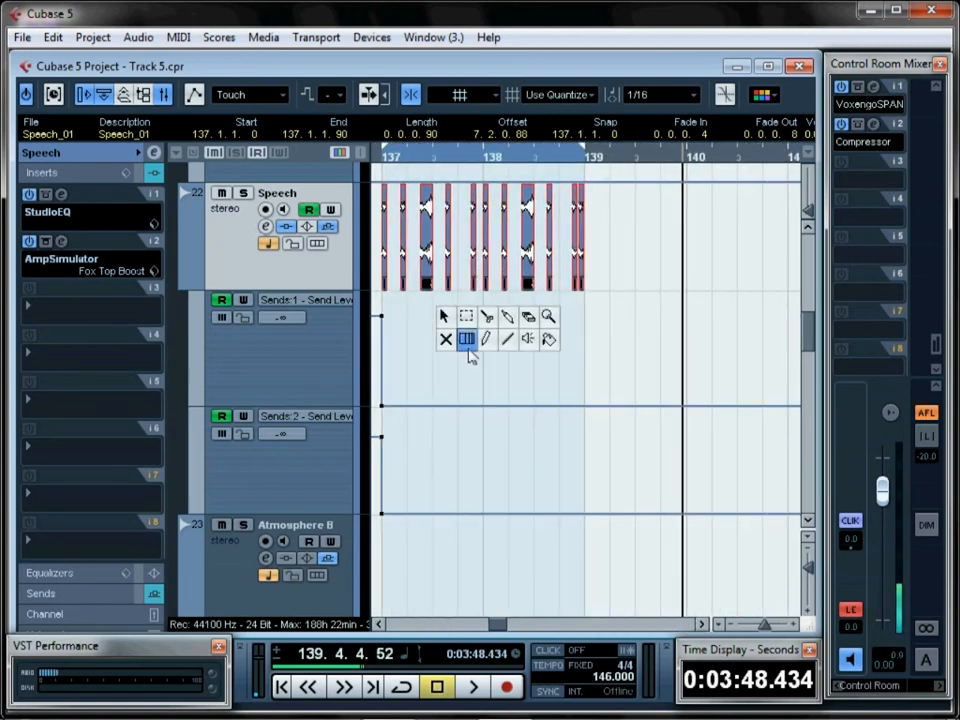
left_click(503, 320)
left_click(432, 272)
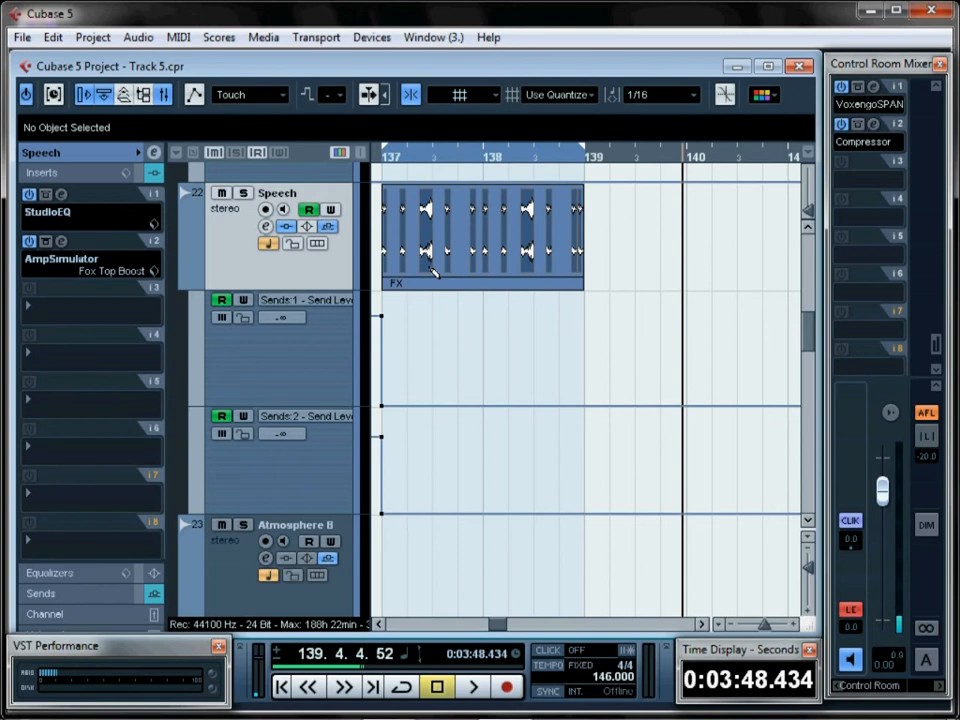
Duplicate the glued FX part on the Speech track so the copy starts at bar 139
left_click(583, 282)
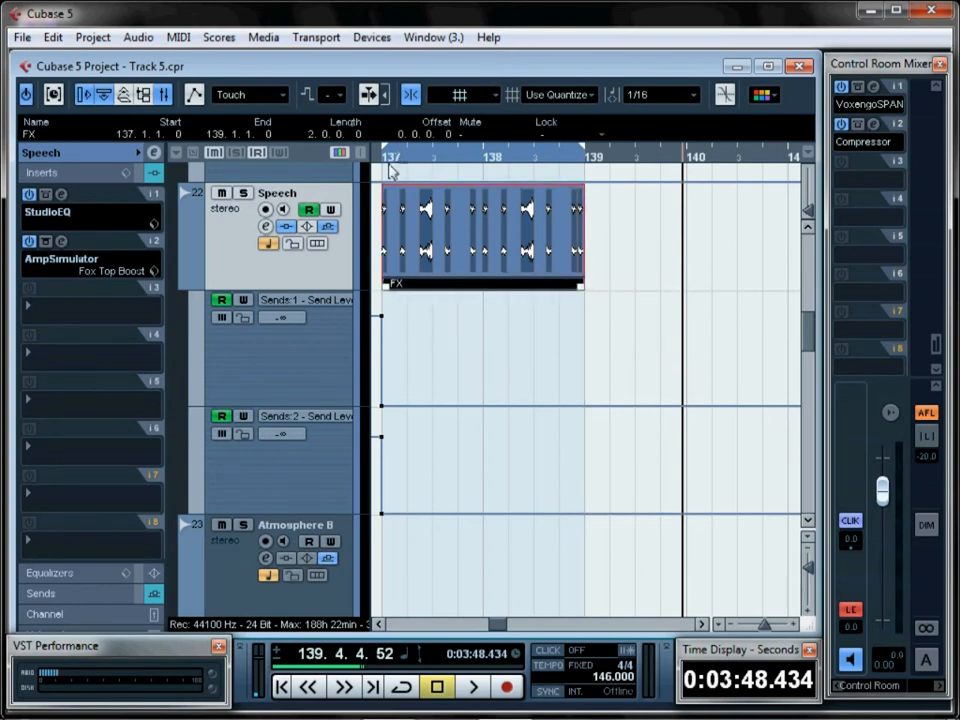
left_click_drag(388, 289, 489, 282)
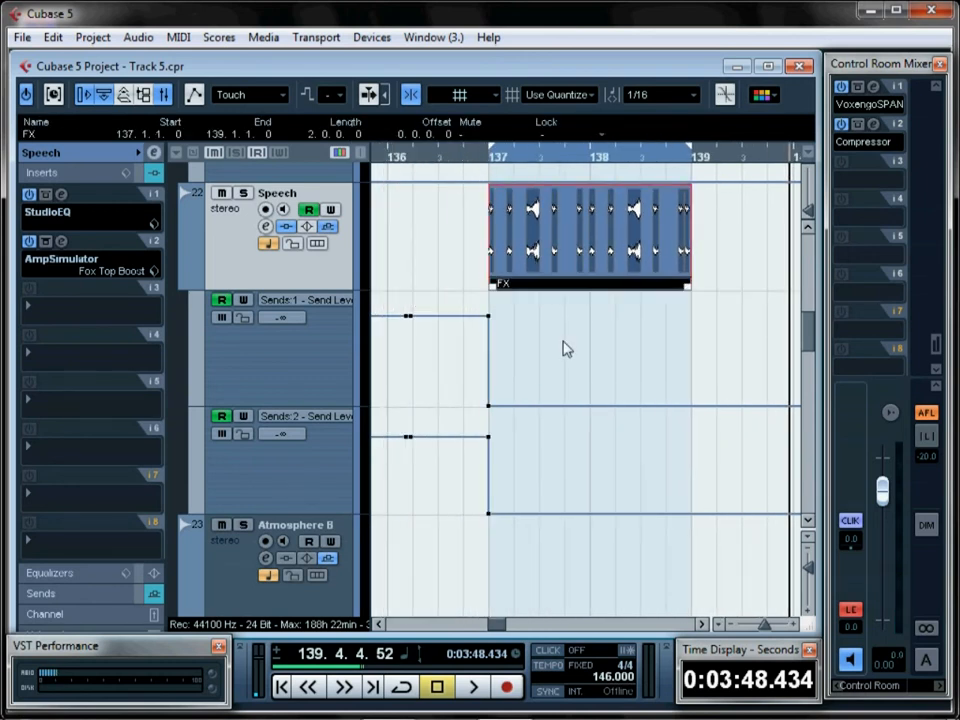
left_click(563, 347)
left_click(573, 287)
key("ctrl+d")
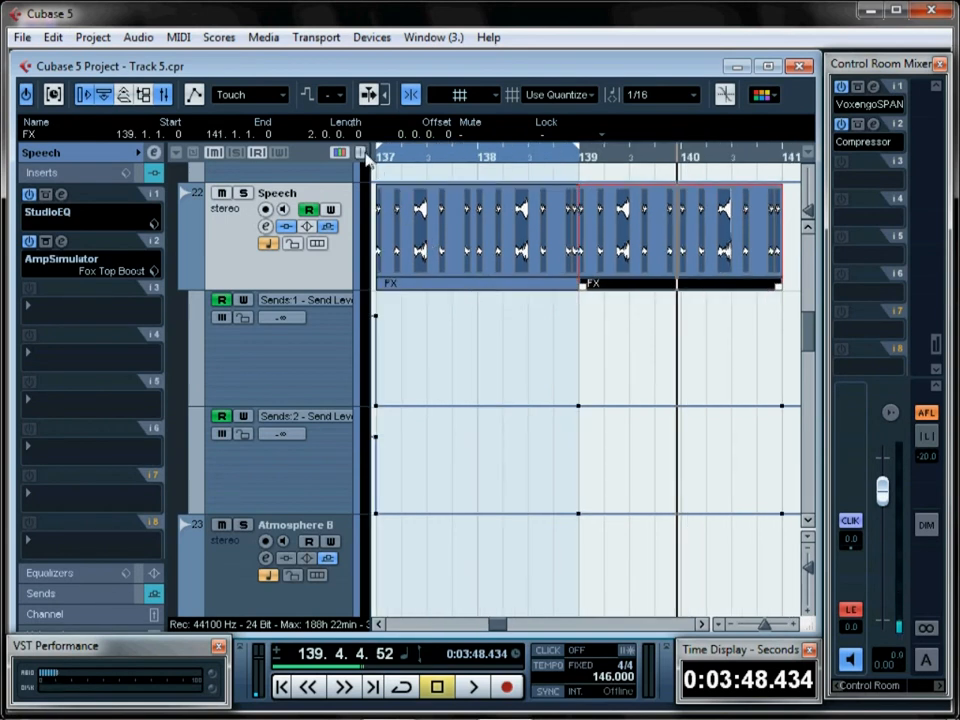
Play the Speech track from bar 137 and duplicate the FX part twice more, filling the section up to bar 145
left_click(381, 163)
key("space")
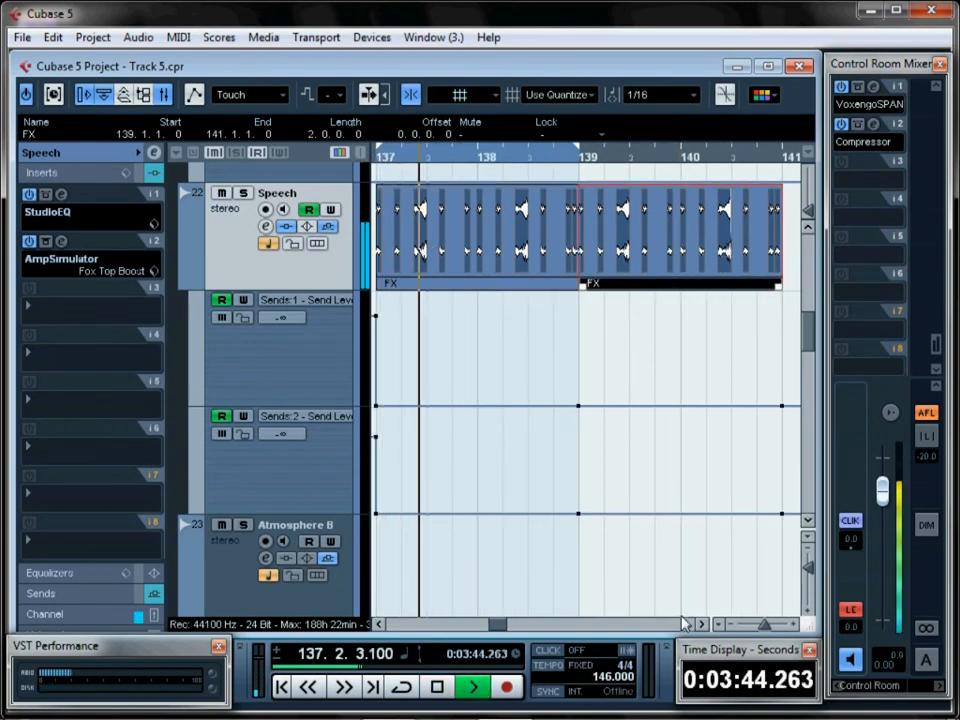
left_click_drag(765, 625, 761, 626)
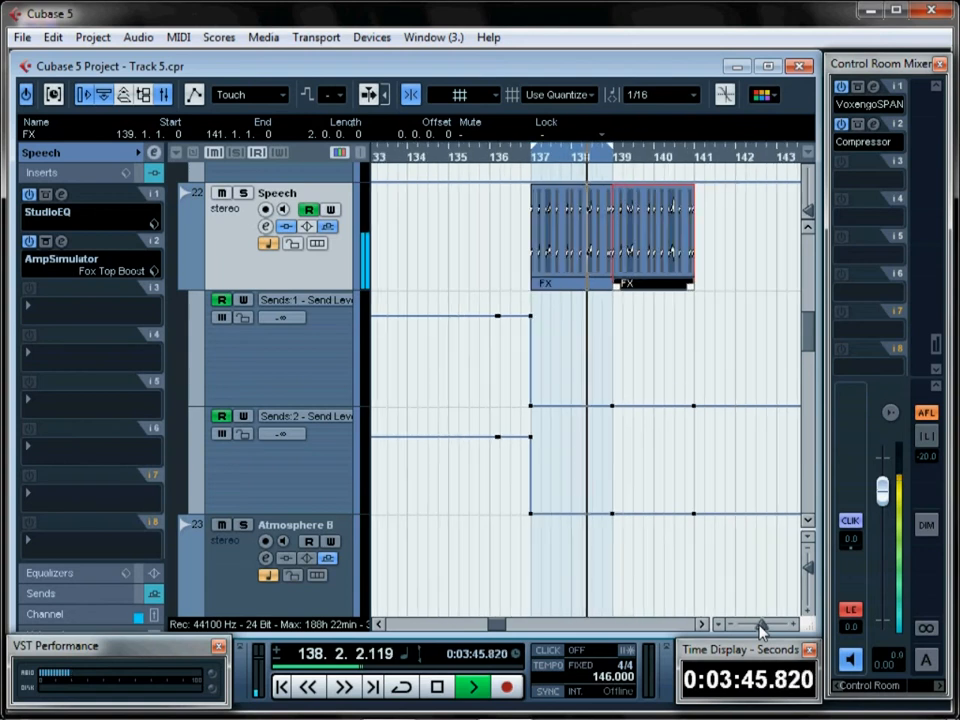
left_click(700, 627)
left_click(700, 627)
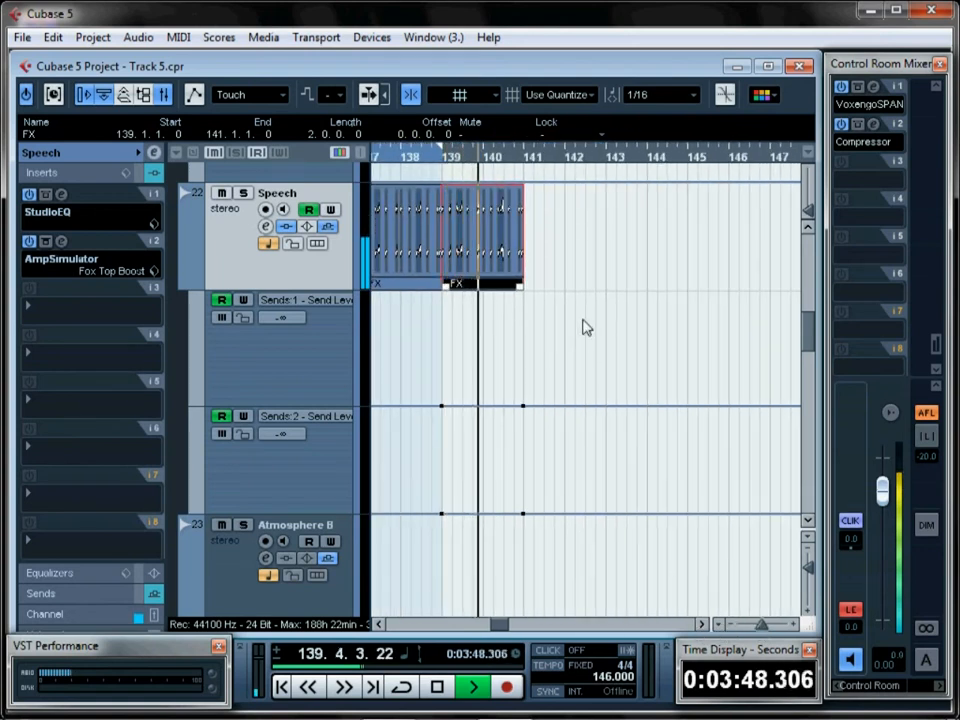
key("ctrl+d")
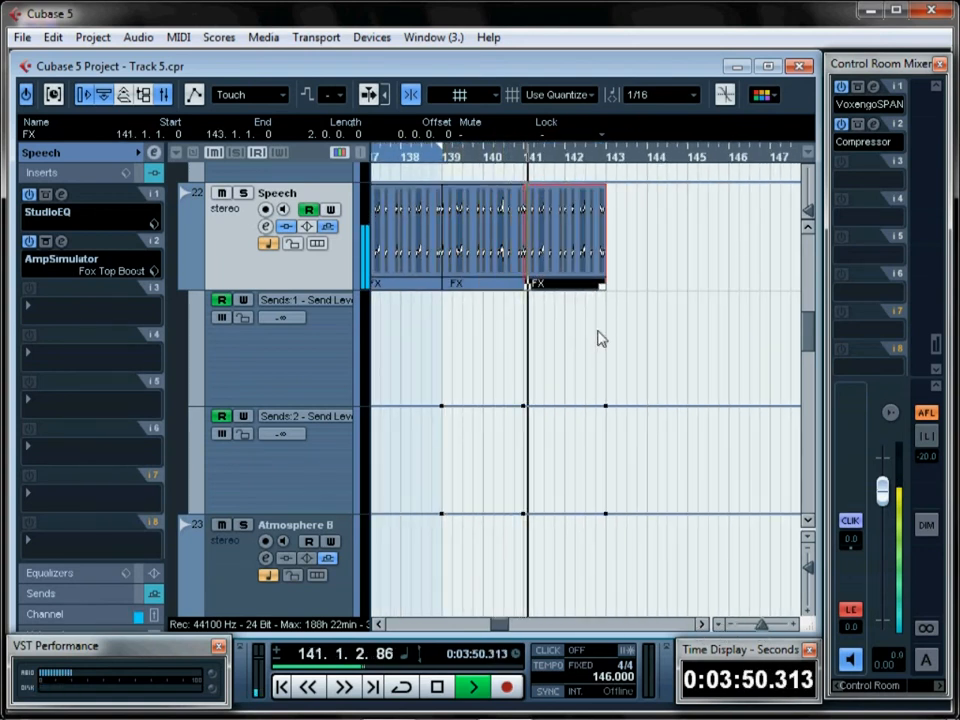
key("ctrl+d")
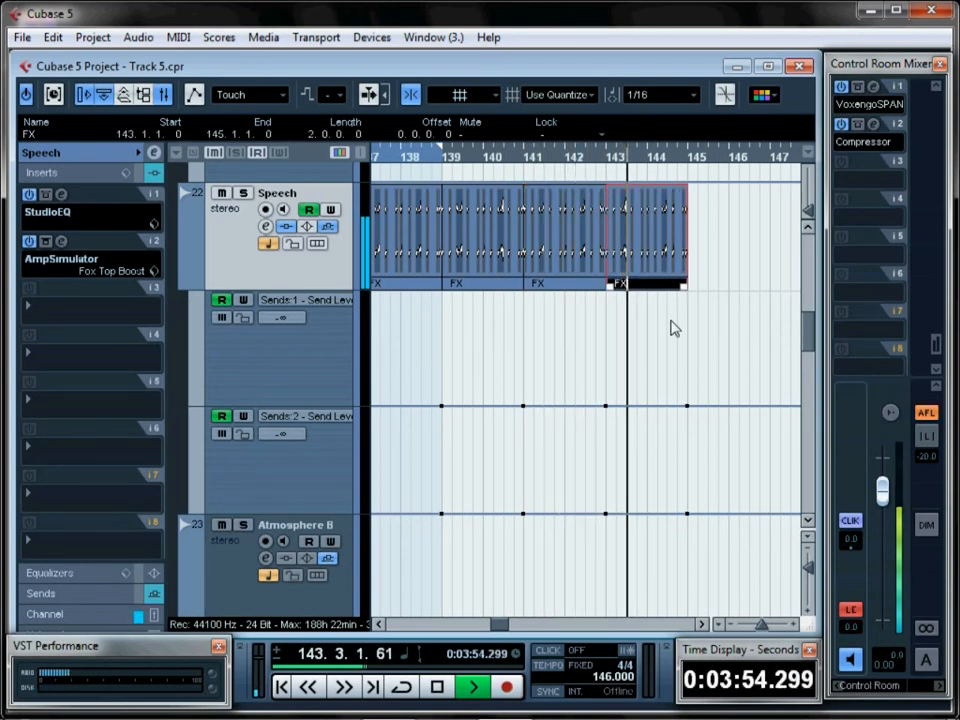
key("space")
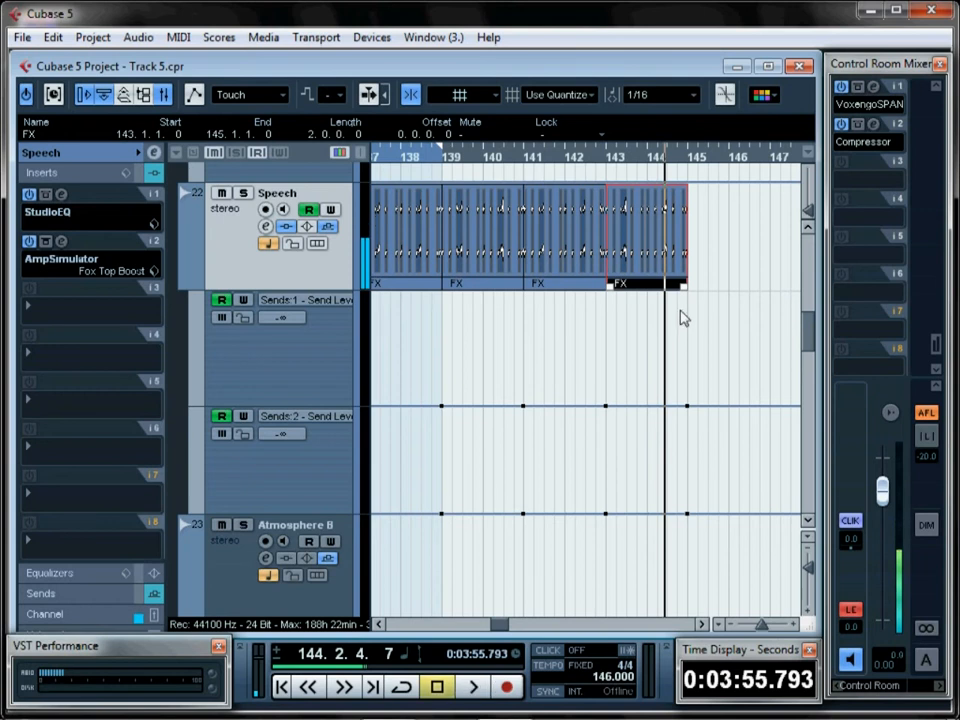
Dissolve the last FX part, between bars 143 and 145, into its separate Speech clips
right_click(679, 283)
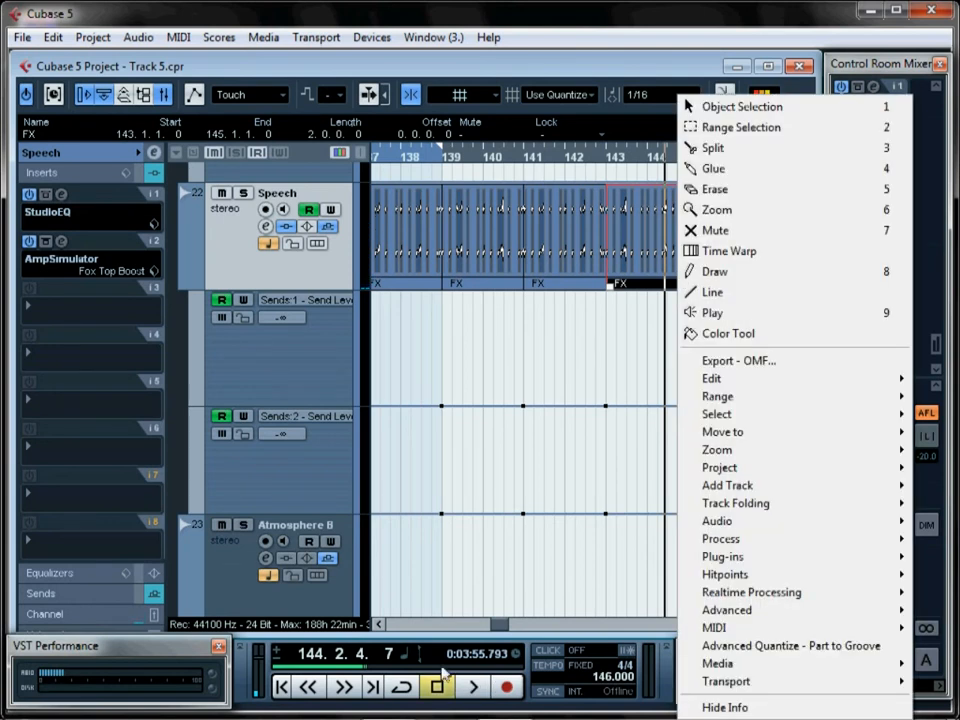
mouse_move(750, 524)
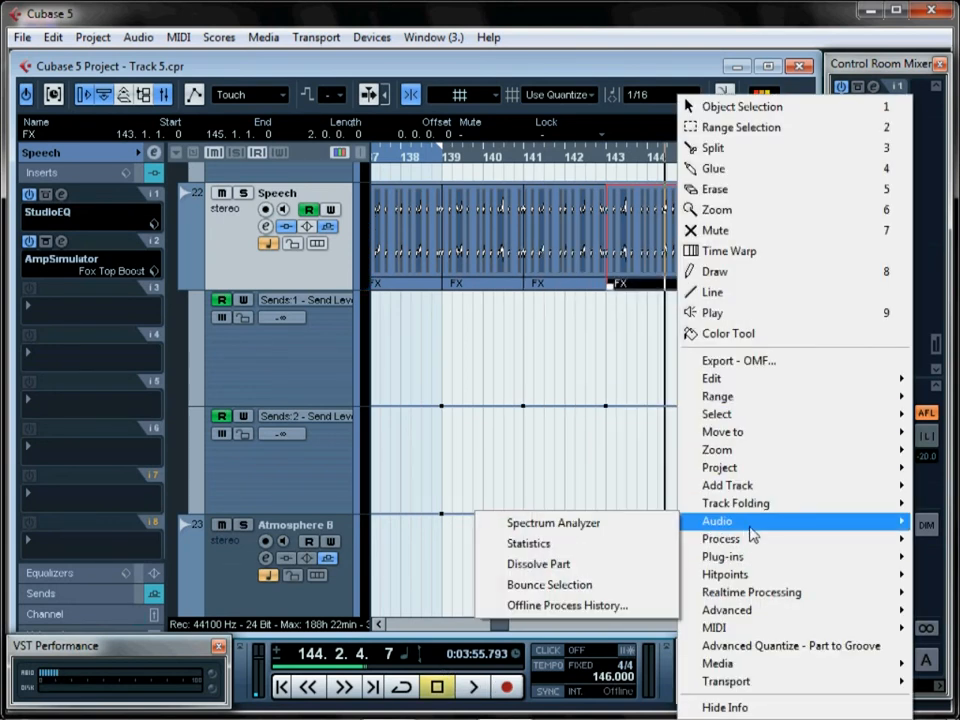
left_click(611, 569)
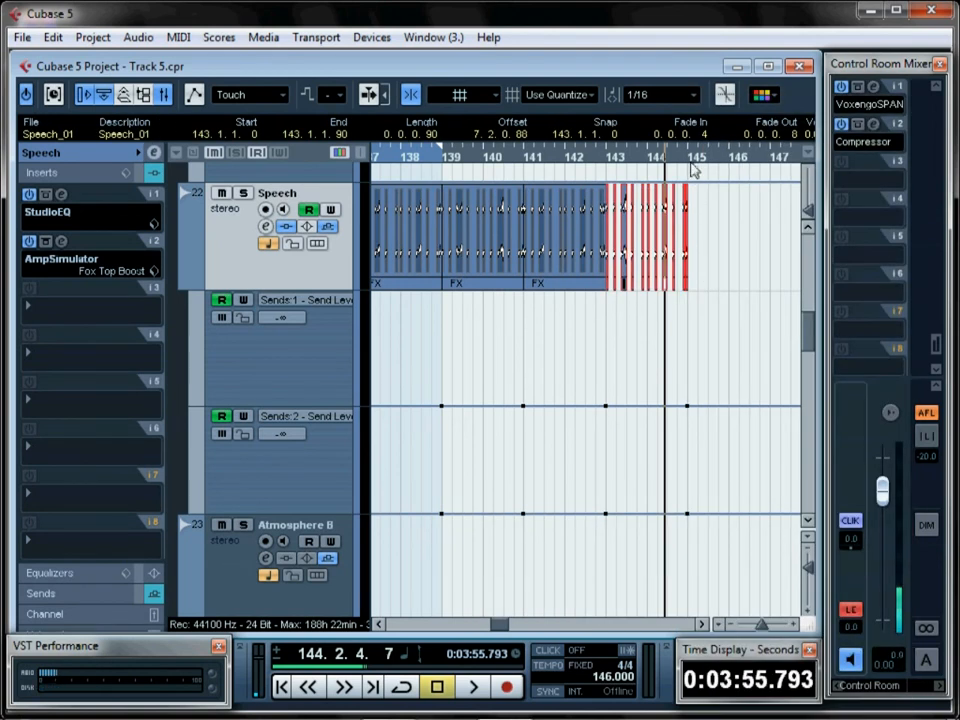
Delete the Speech clips after the one at 144.2.3 and lengthen that clip to end at 144.3.3
left_click_drag(671, 163, 662, 194)
left_click_drag(730, 228, 681, 291)
key("Delete")
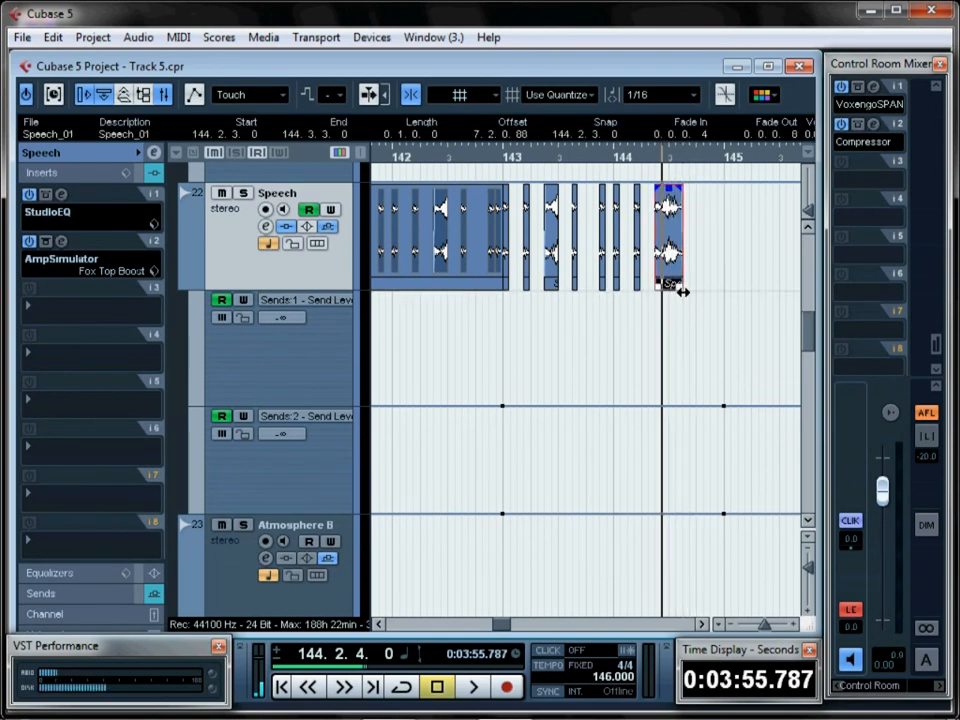
key("space")
left_click(683, 292)
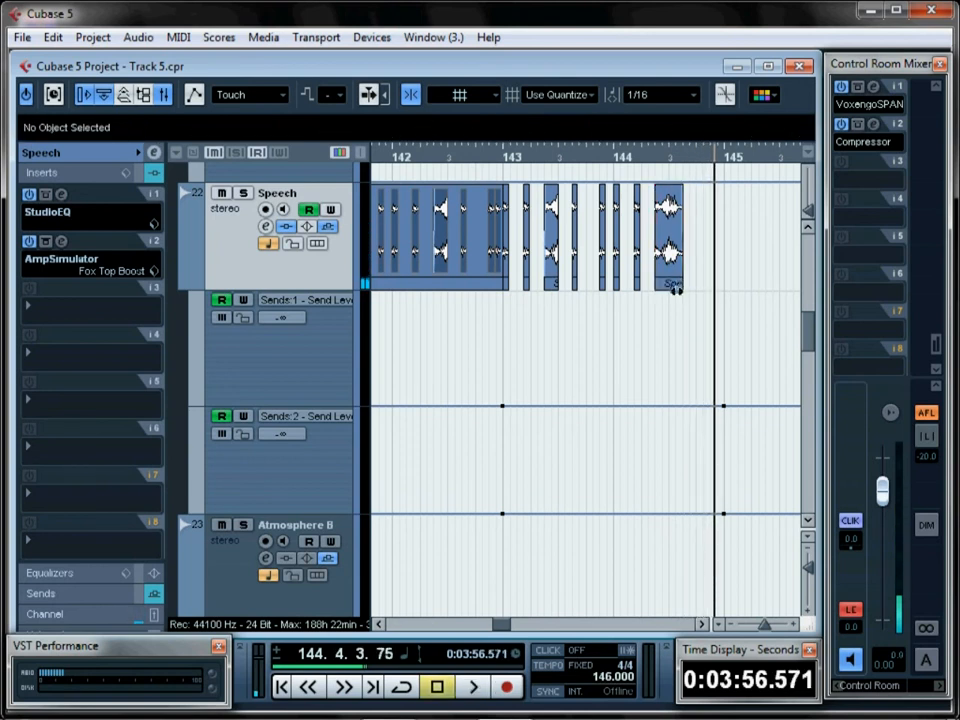
Lengthen the last Speech clip to end at bar 145 and add a short fade-out at its end
left_click_drag(681, 285, 728, 283)
left_click(611, 156)
key("space")
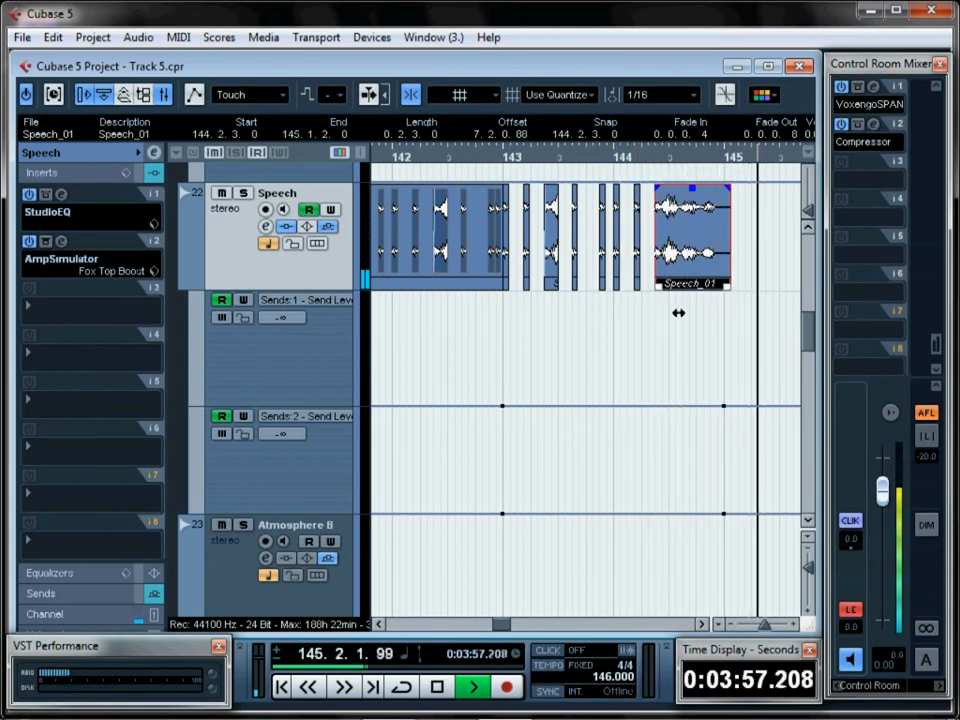
left_click_drag(728, 286, 717, 289)
key("space")
left_click_drag(724, 197, 718, 198)
left_click(688, 364)
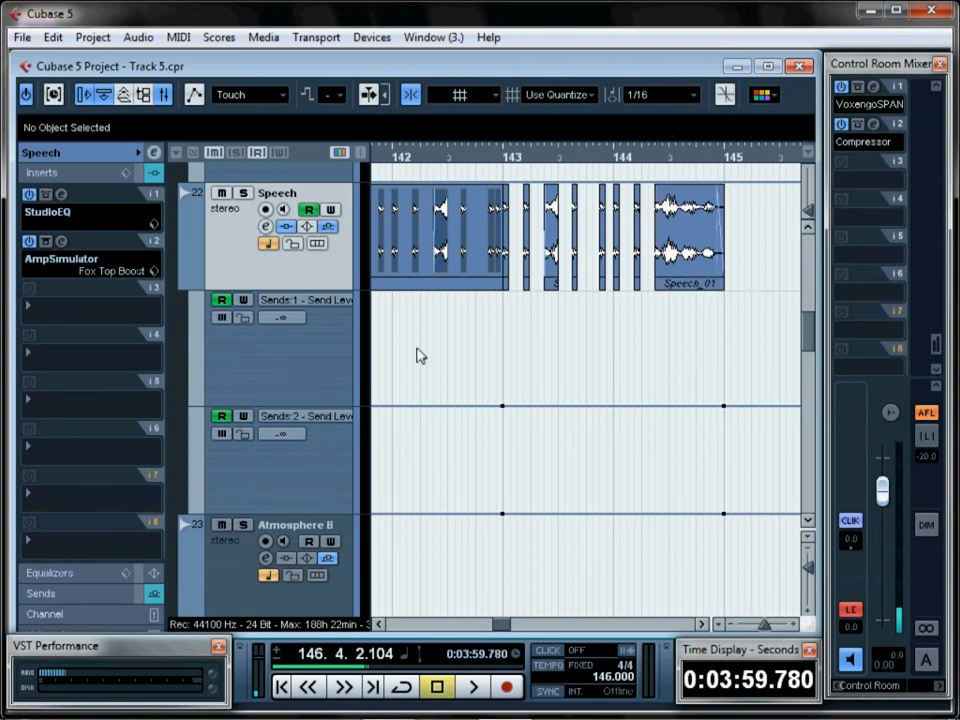
Glue the loose Speech clips between bars 143 and 145 and the preceding FX part into one part covering bars 141 to 145
right_click(692, 328)
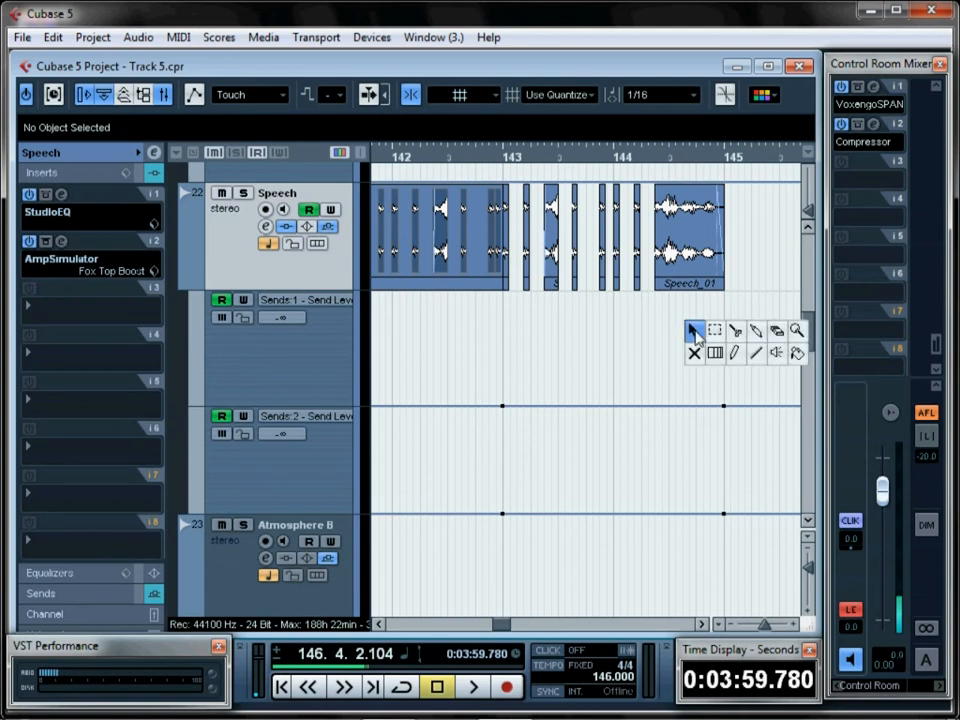
left_click(754, 339)
left_click_drag(745, 277, 506, 321)
left_click(481, 261)
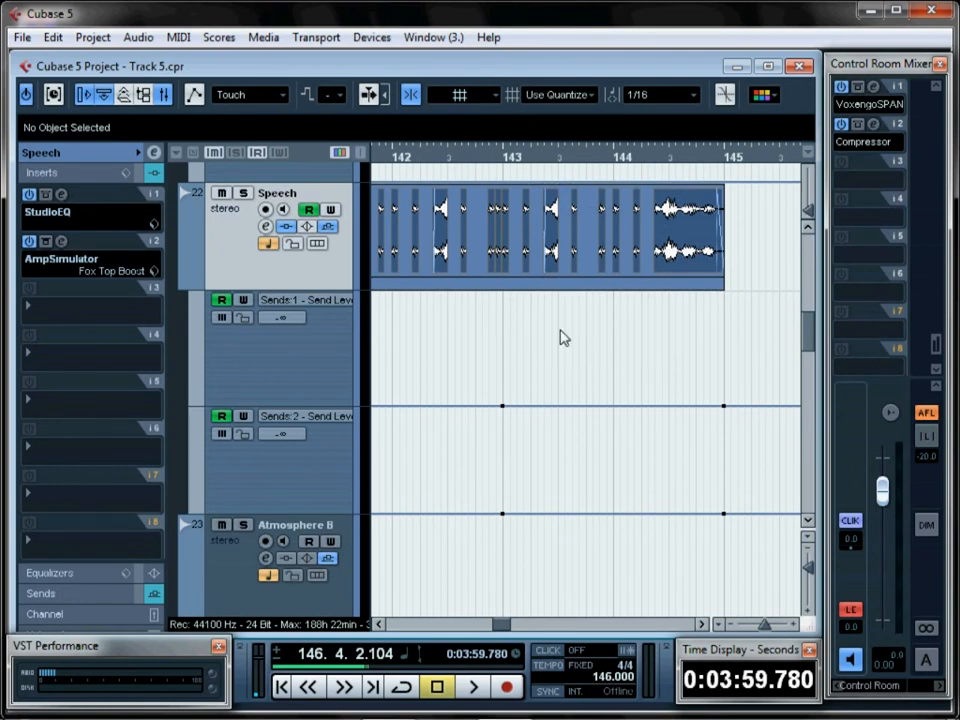
left_click_drag(724, 286, 722, 294)
left_click(606, 345)
left_click(515, 265)
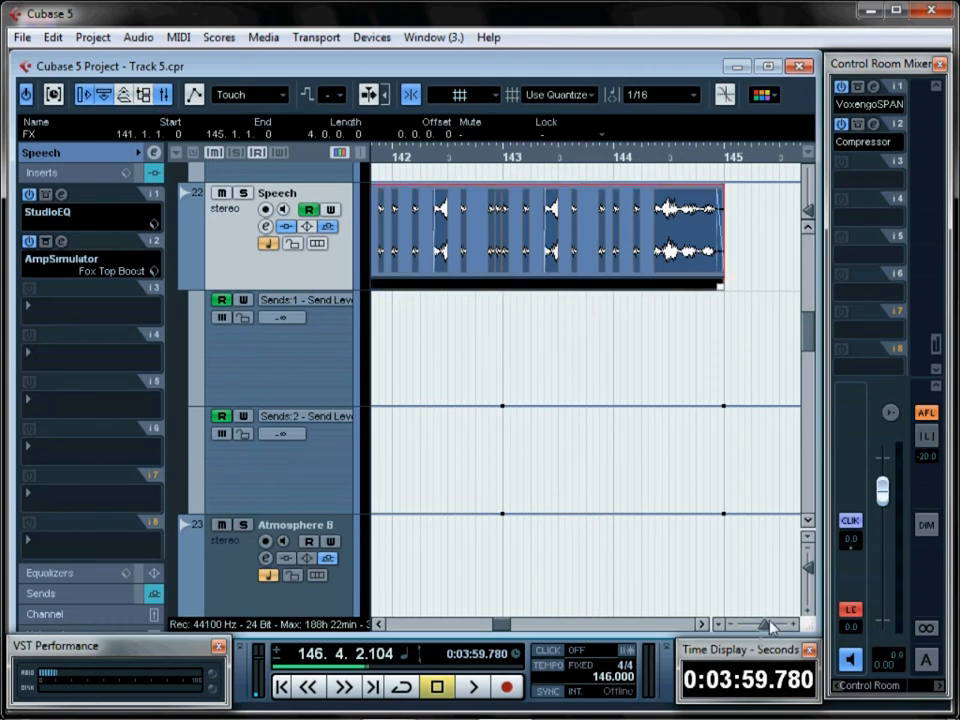
Play the end of the extended Speech section from bar 144 and follow the playback past bar 151
left_click_drag(767, 625, 764, 625)
left_click(618, 160)
key("space")
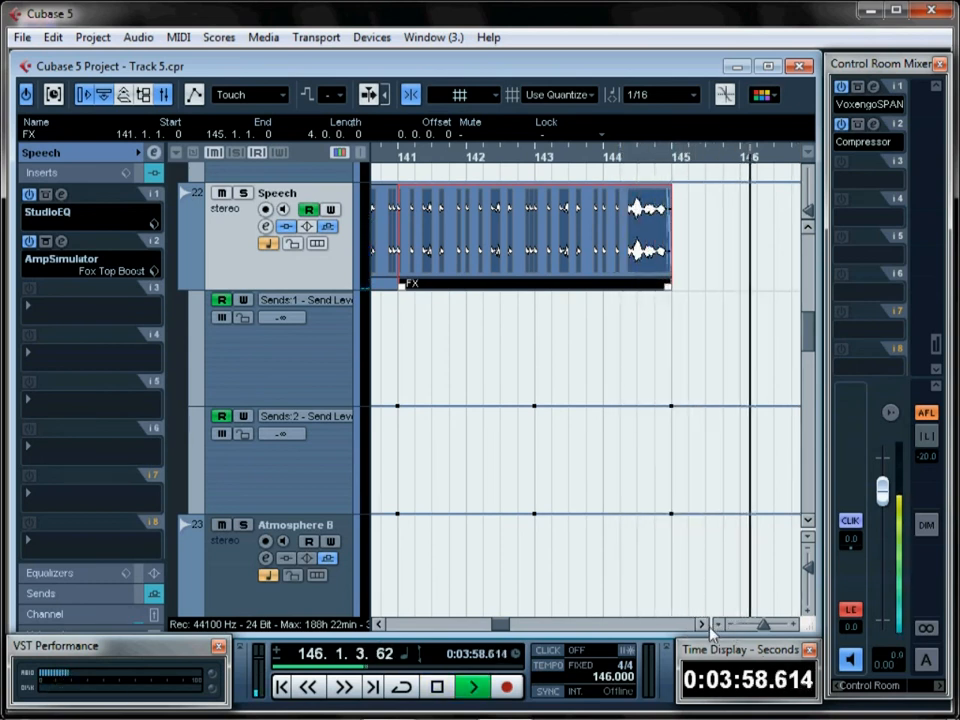
left_click(808, 593)
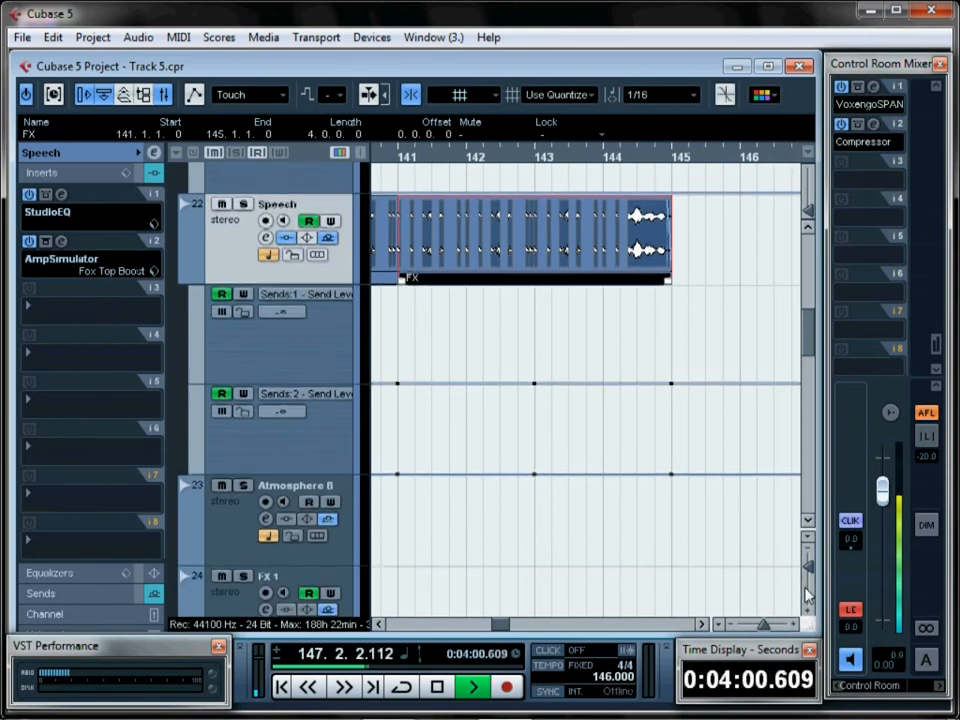
left_click(807, 596)
scroll(767, 627, "down", 4)
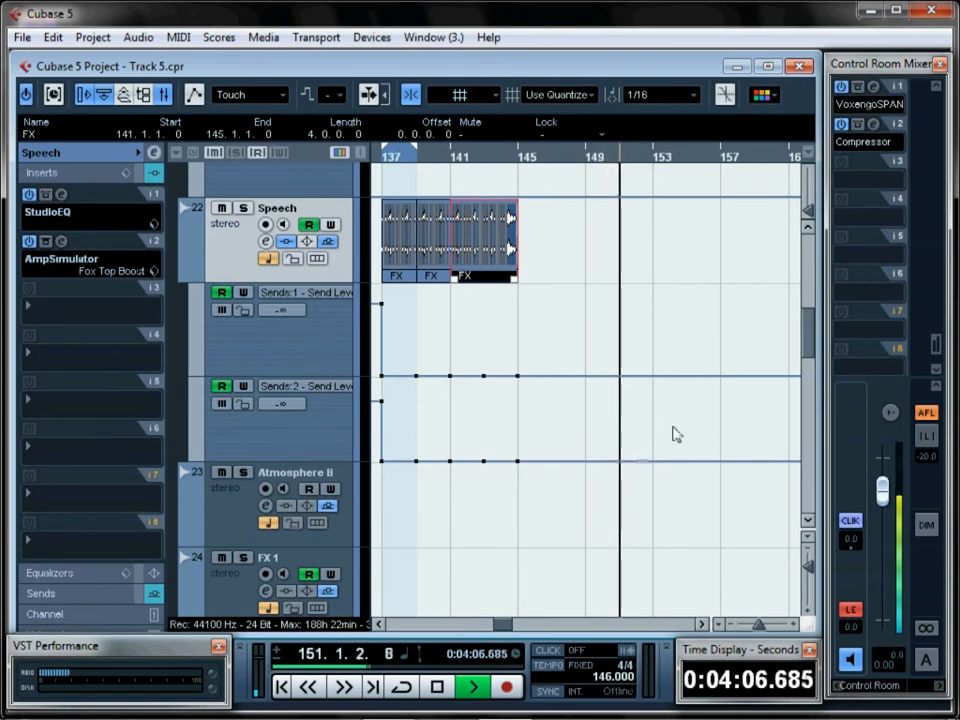
key("space")
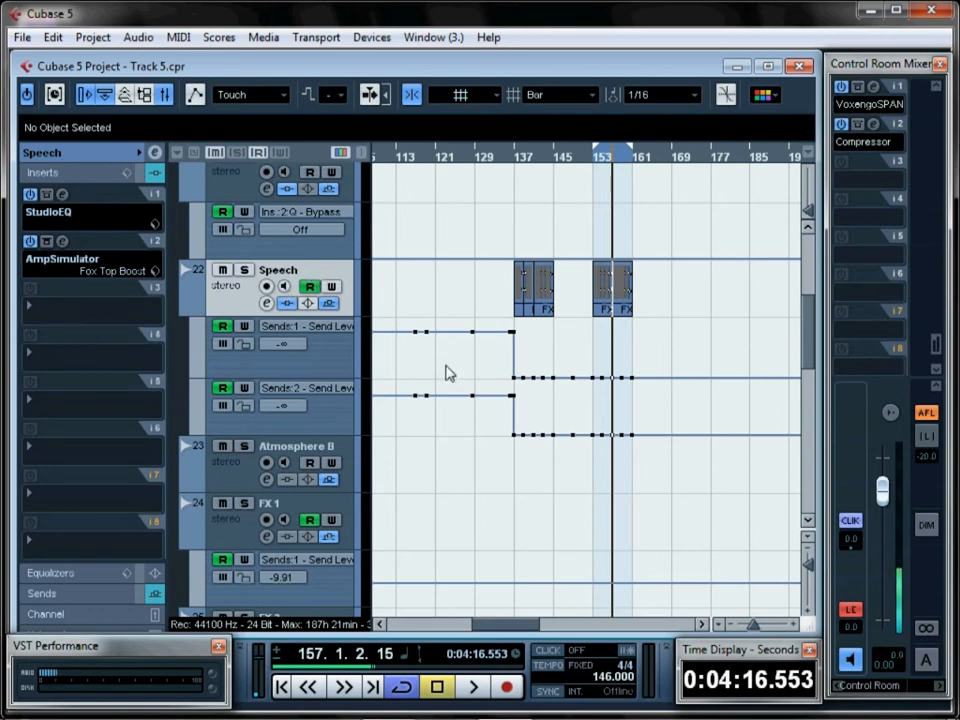
Start playback of the looped section from bar 153 and solo the Speech track
left_click(589, 172)
key("space")
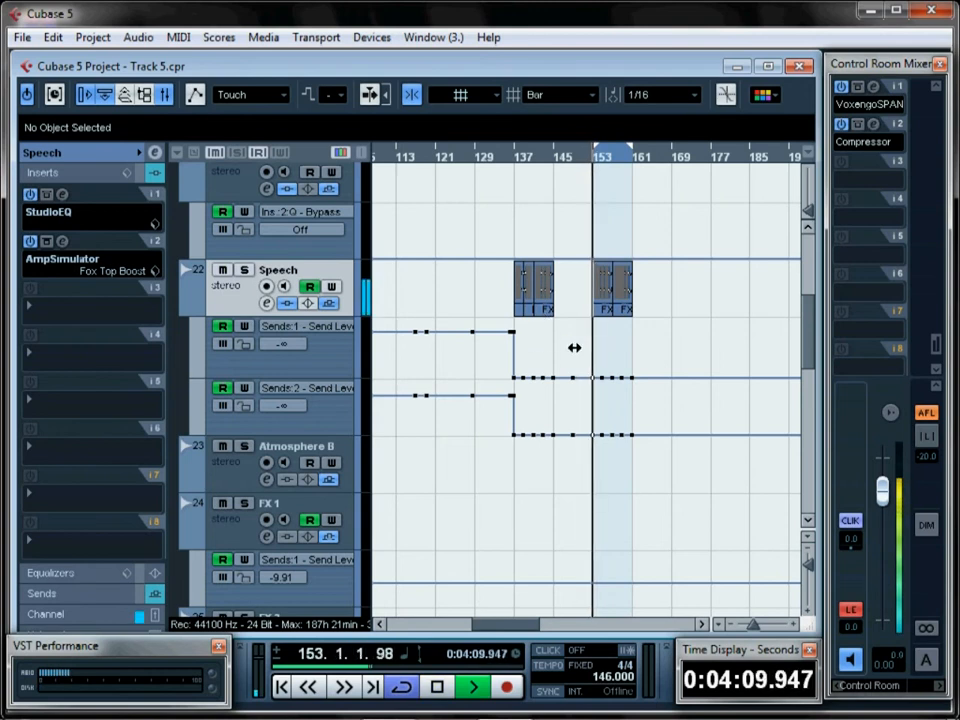
left_click(243, 273)
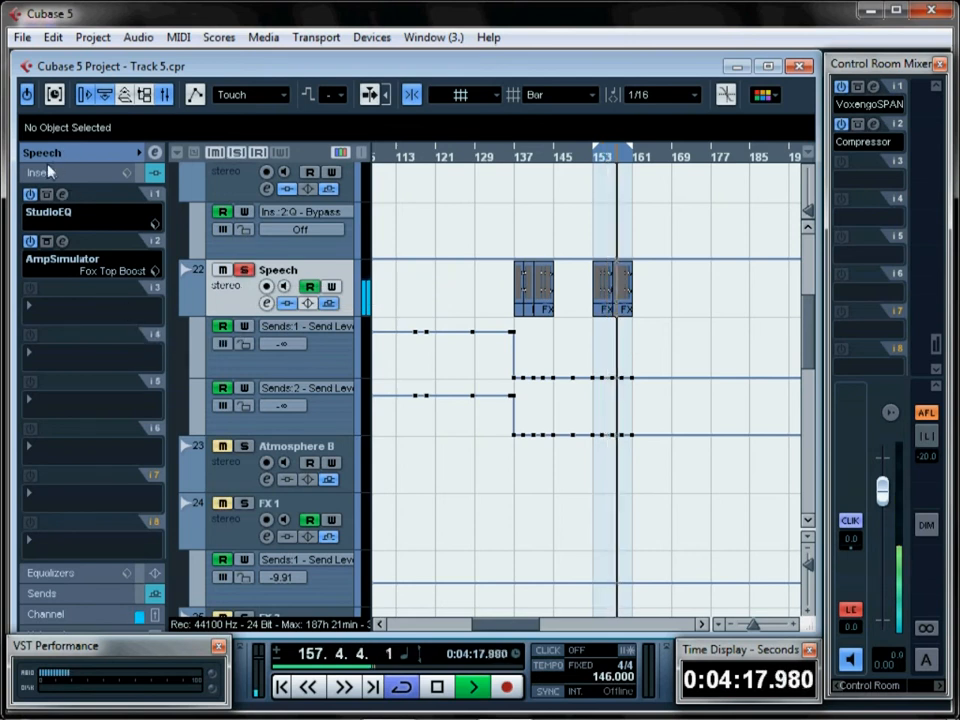
Add a Vocoder to the Speech track's third insert slot and set its mode to MIDI+Ext
left_click(100, 298)
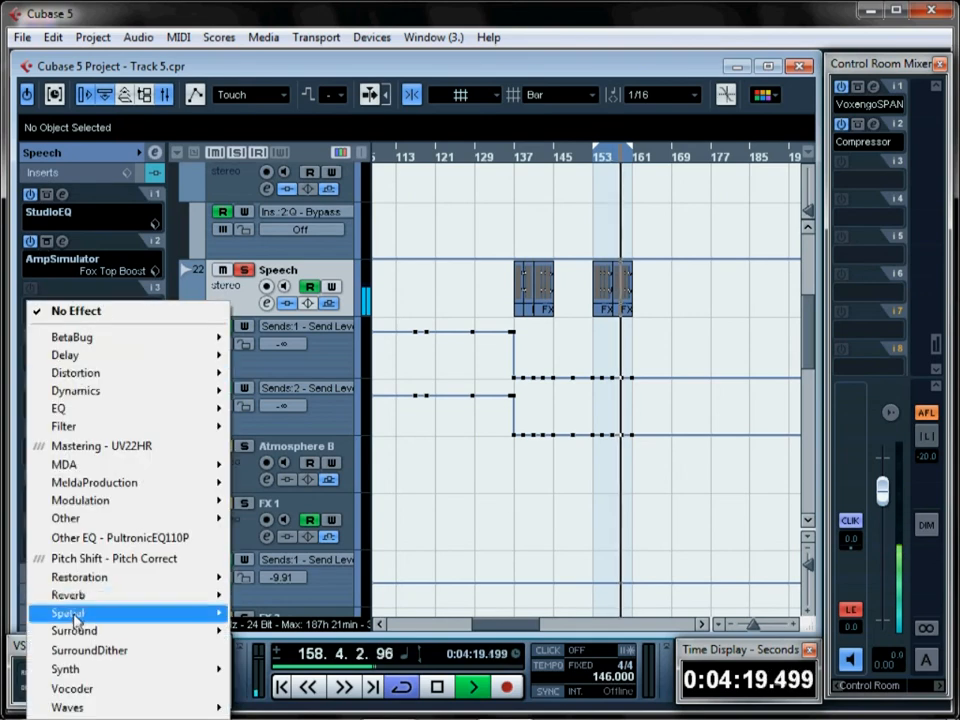
left_click(103, 690)
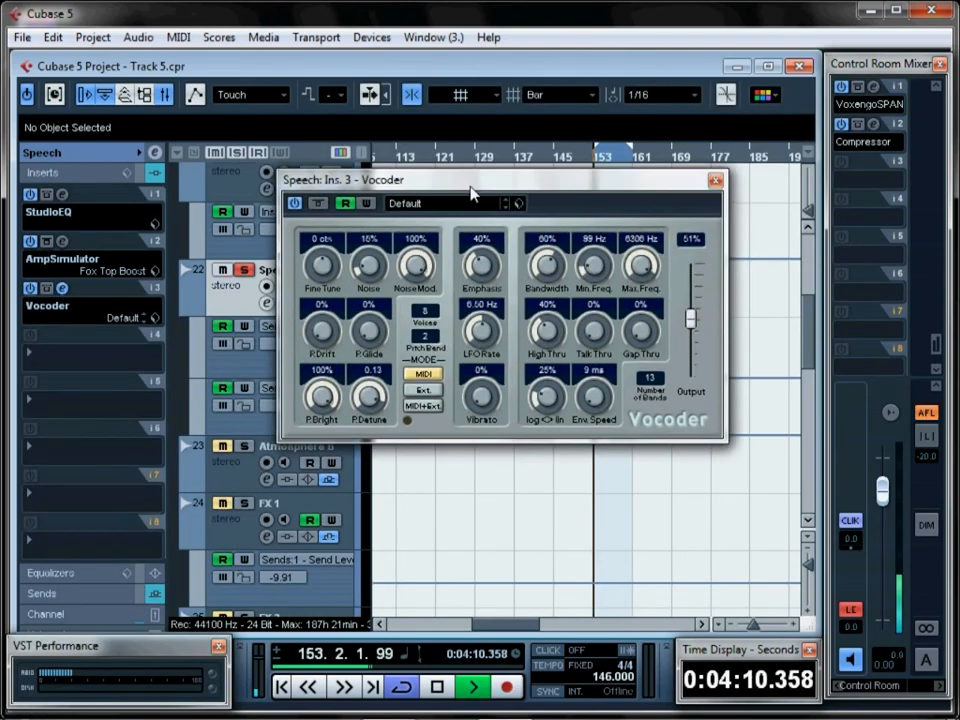
left_click_drag(472, 193, 460, 191)
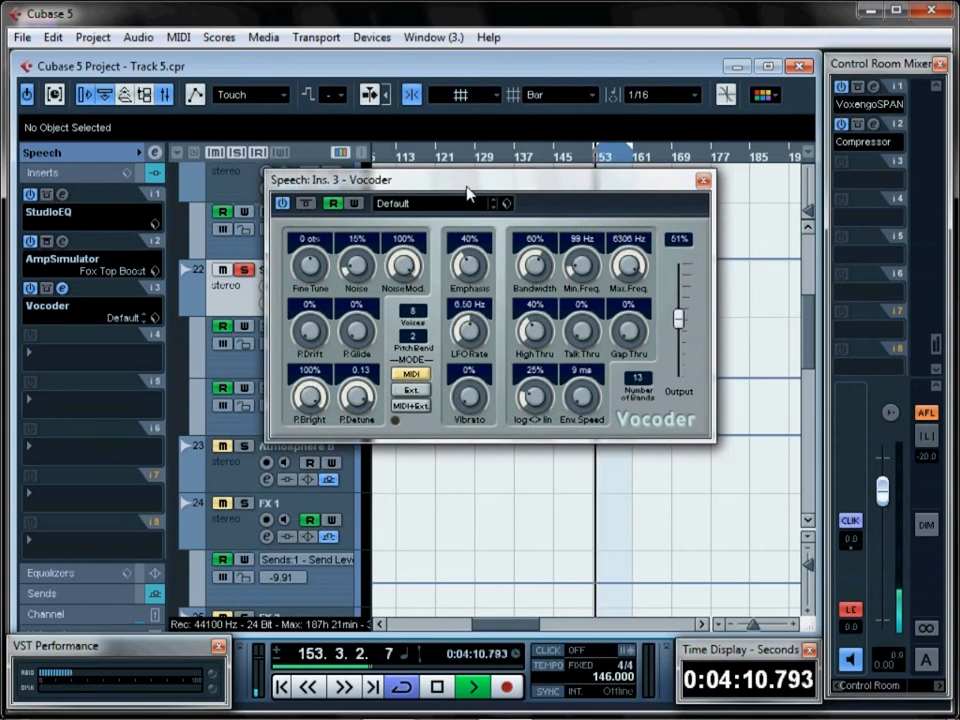
left_click(410, 408)
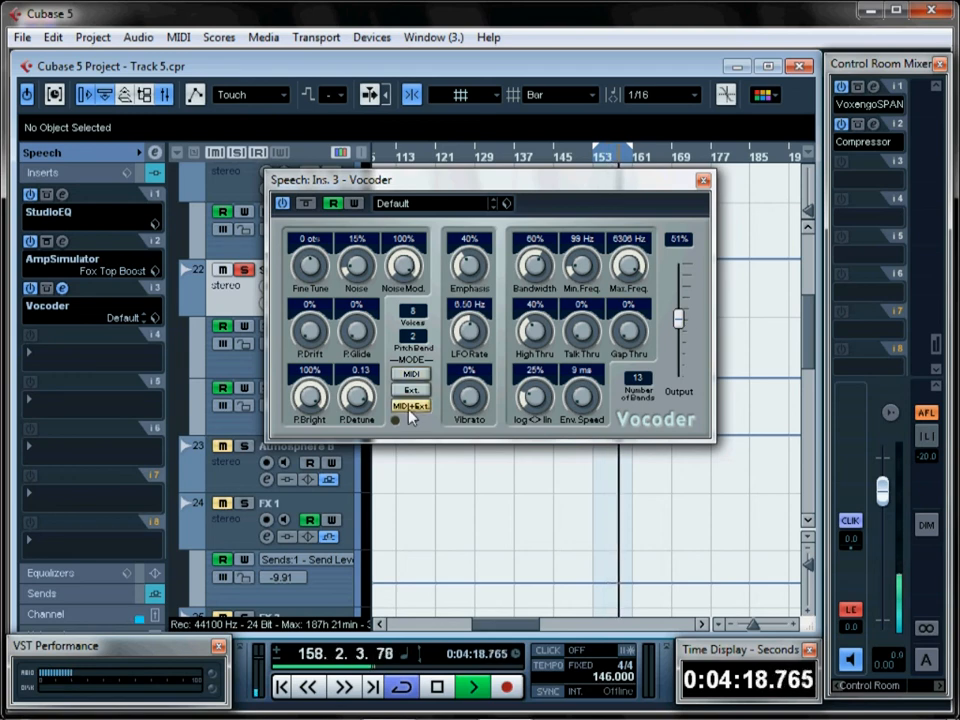
Add one MIDI track below the Speech track and name it Vocoder
left_click_drag(493, 191, 496, 94)
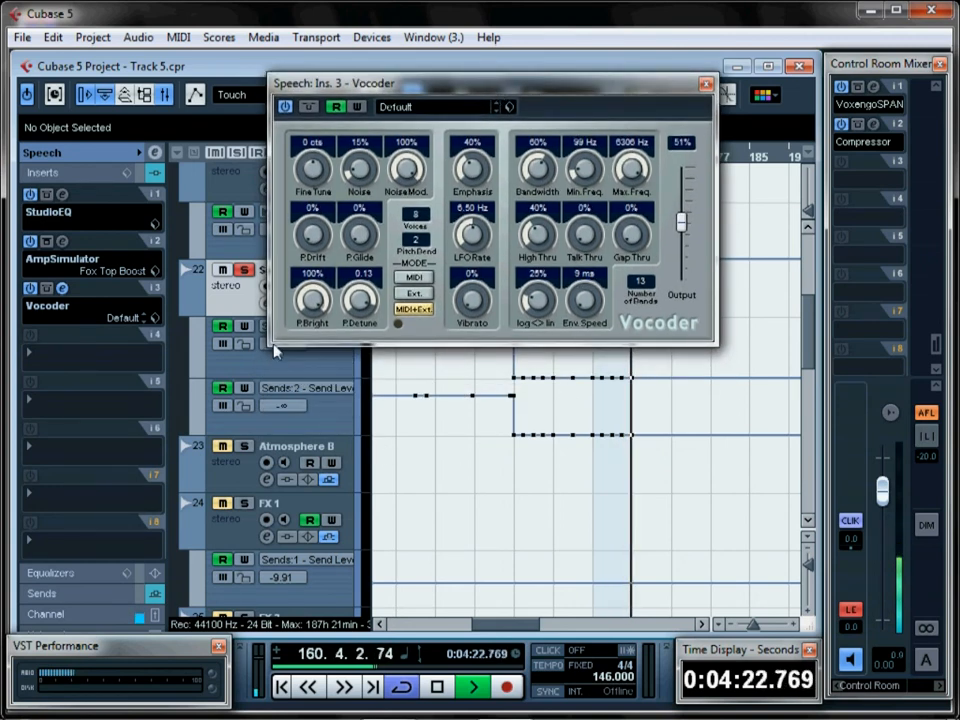
right_click(249, 310)
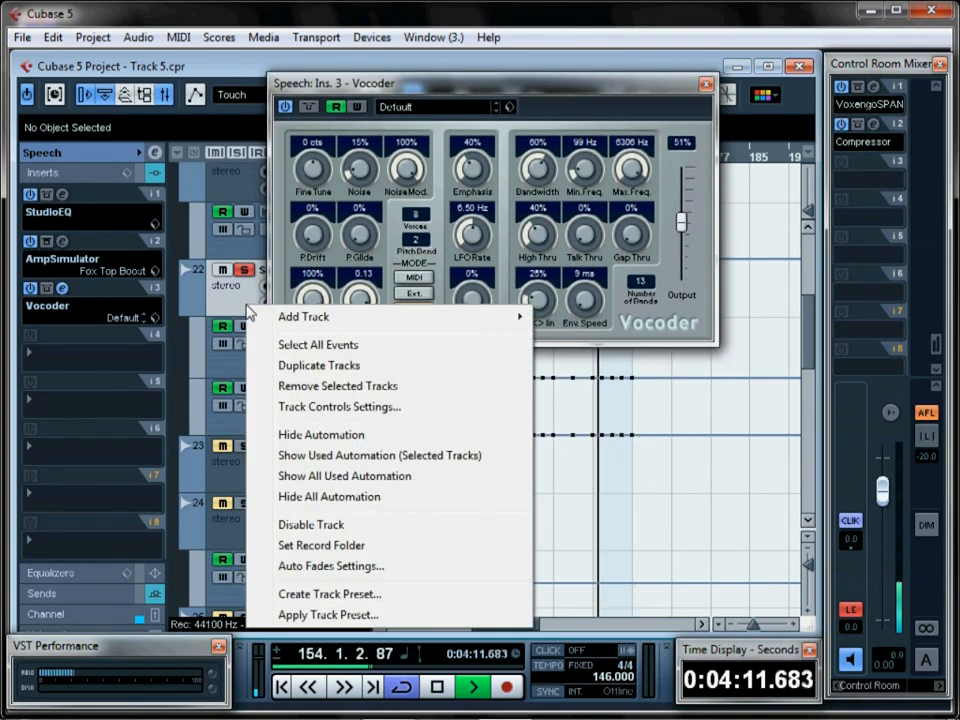
mouse_move(349, 320)
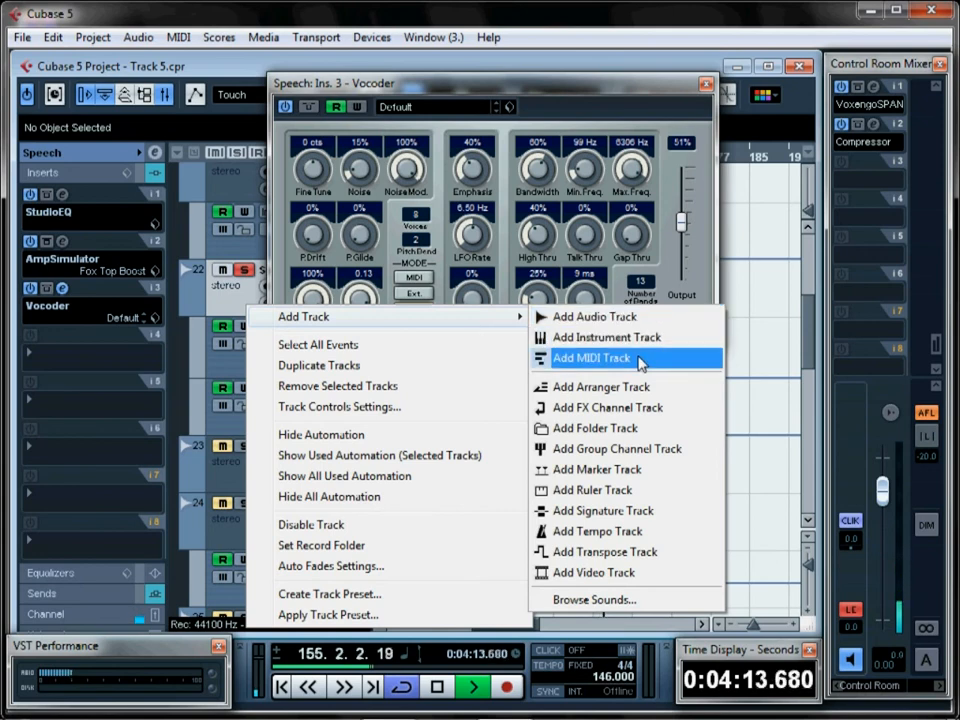
left_click(640, 359)
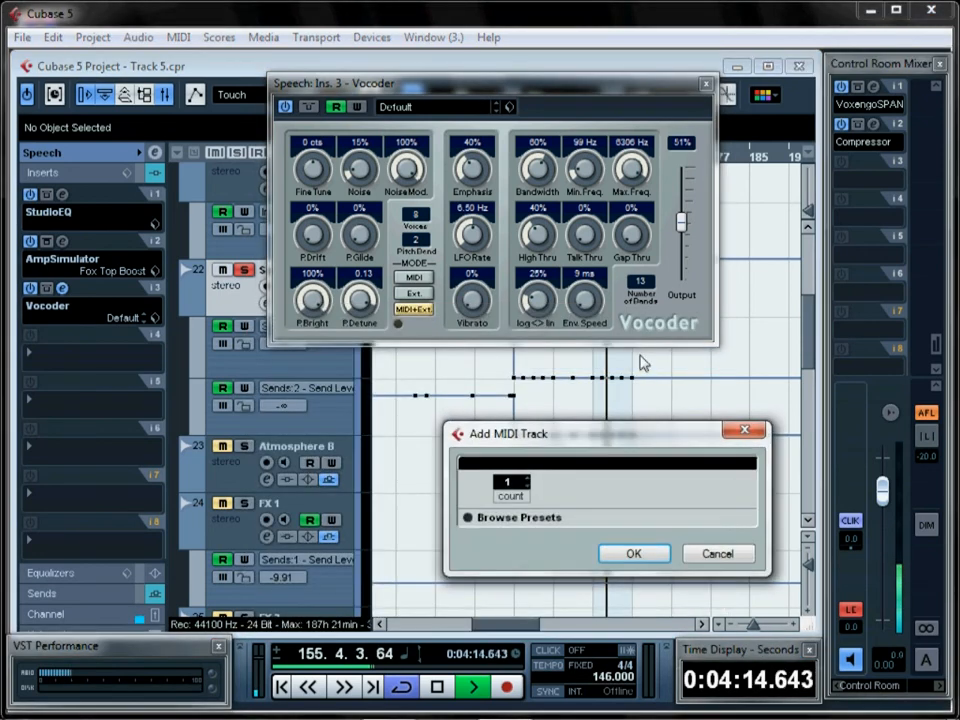
left_click(620, 558)
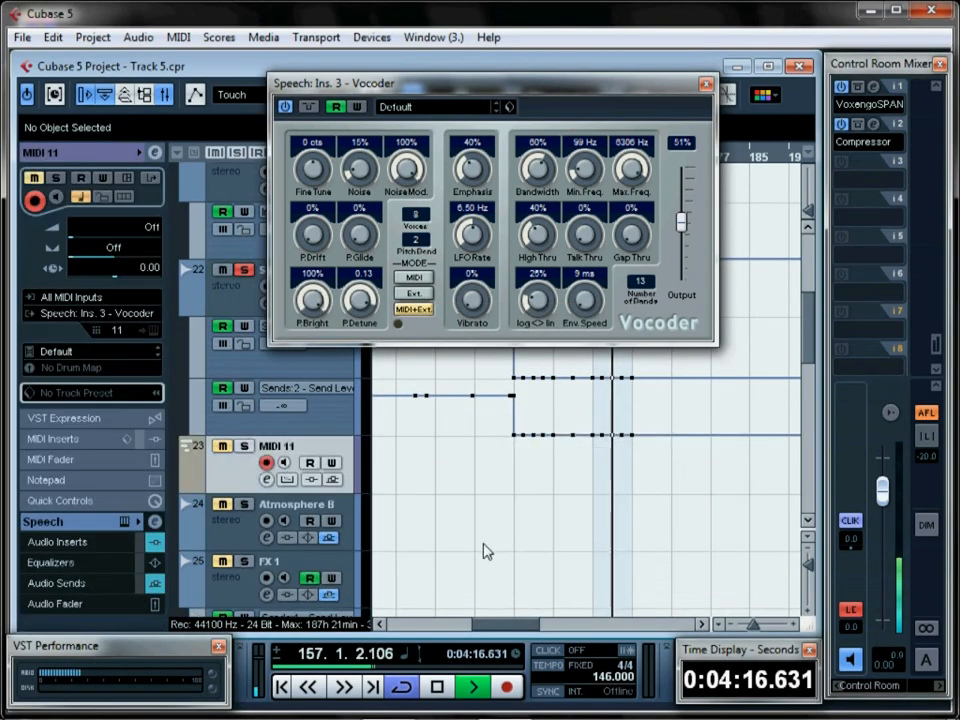
double_click(292, 452)
type("Vocoder")
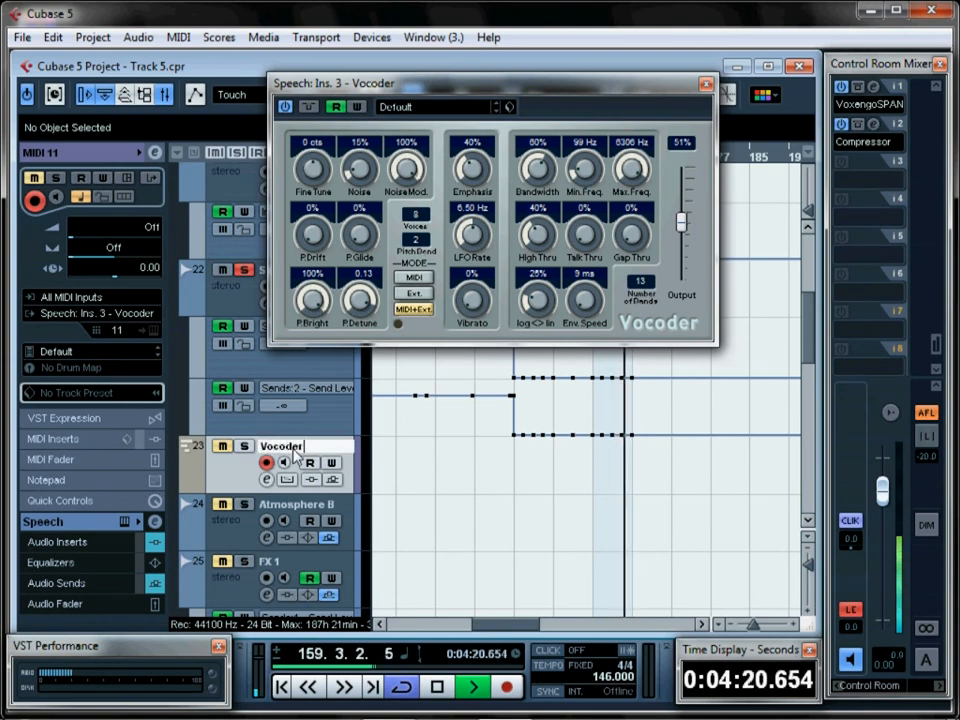
key("Return")
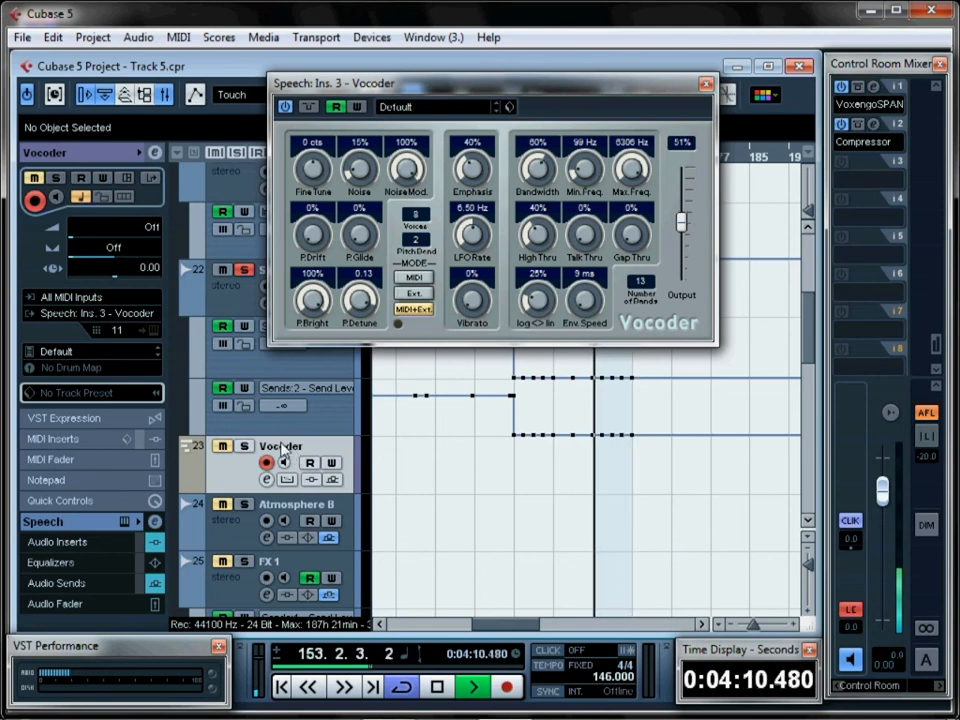
Route the Vocoder MIDI track's output to Speech: Ins. 3 - Vocoder
left_click(88, 316)
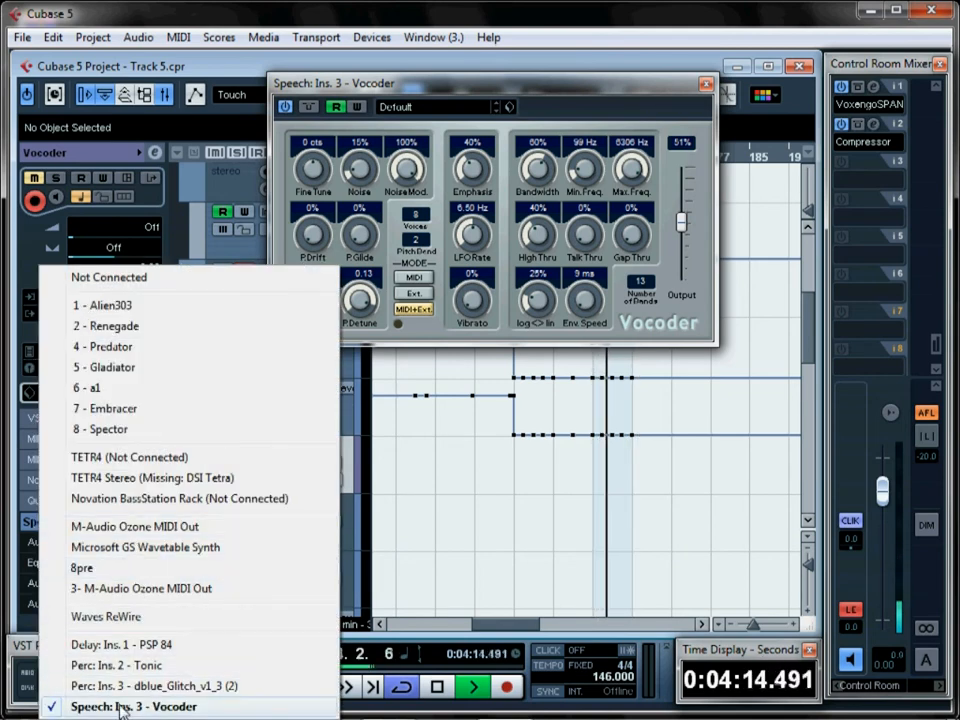
left_click(24, 340)
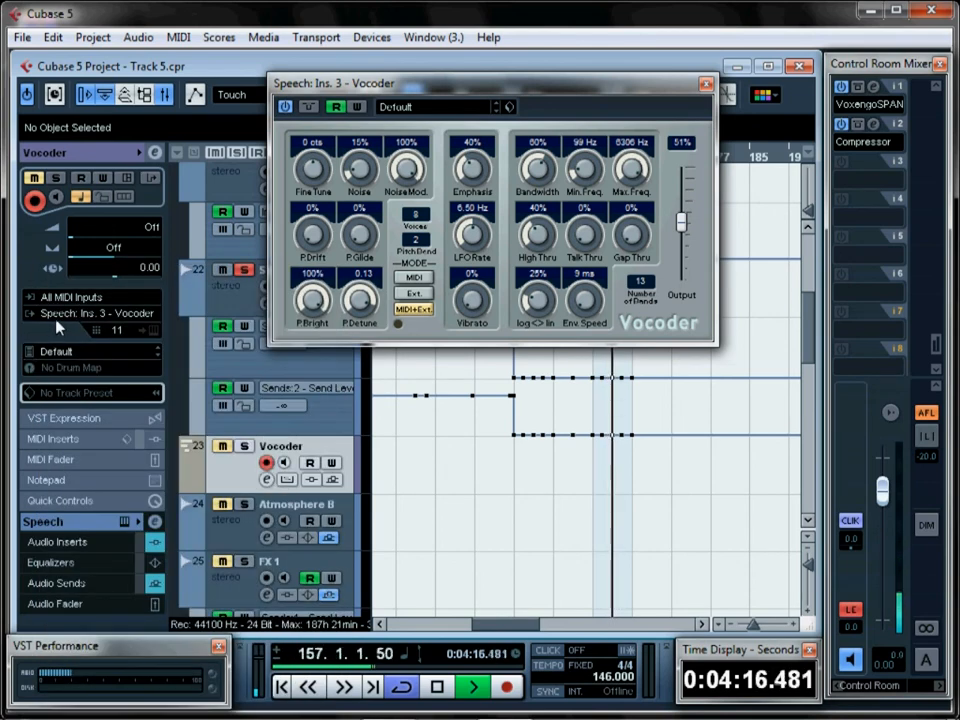
left_click(57, 315)
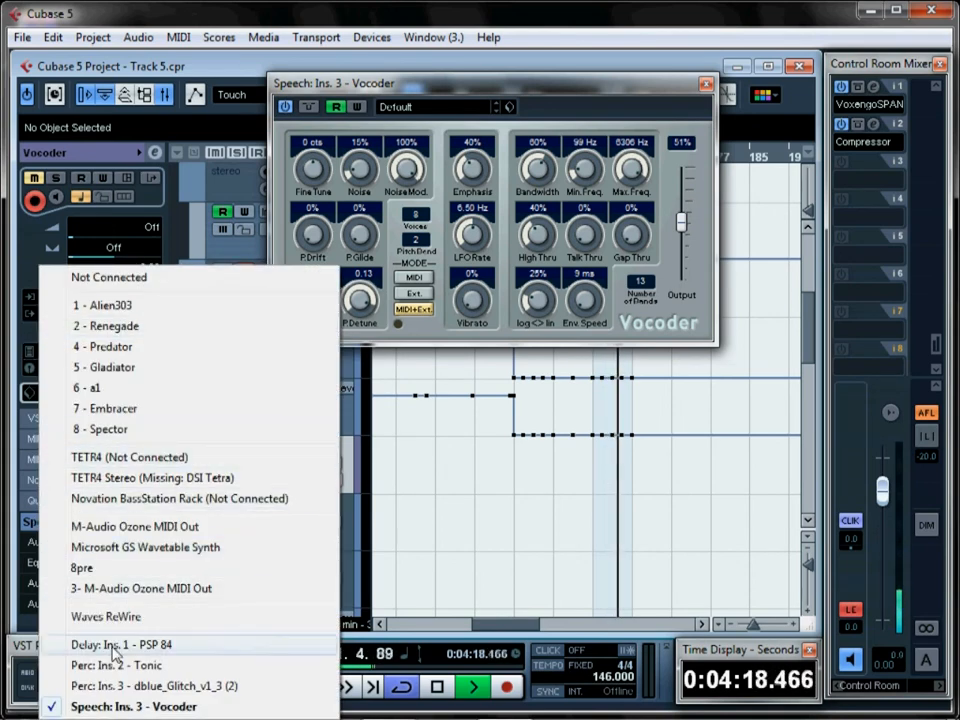
left_click(168, 707)
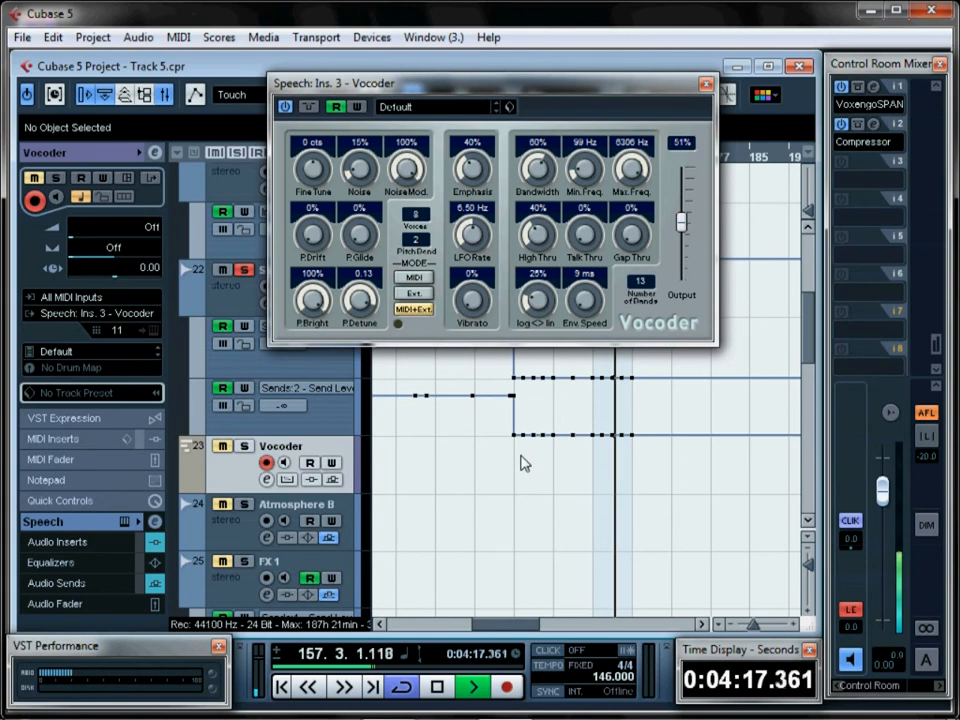
Solo the Vocoder track and raise the Vocoder plug-in's output to 100%, then stop playback
left_click(244, 447)
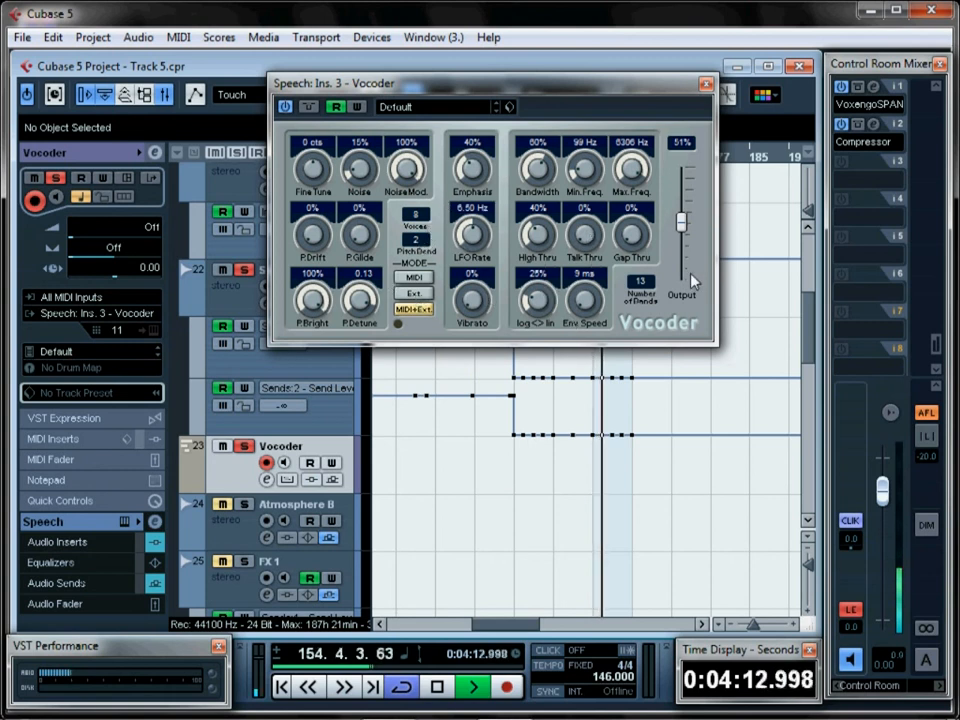
left_click_drag(681, 222, 685, 167)
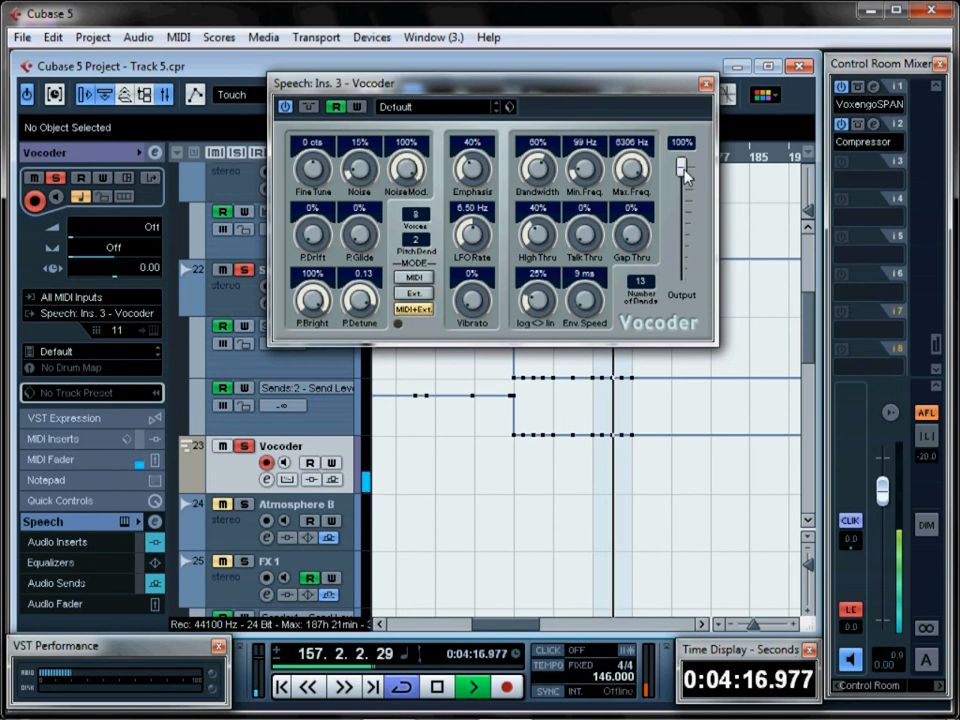
left_click(706, 85)
key("space")
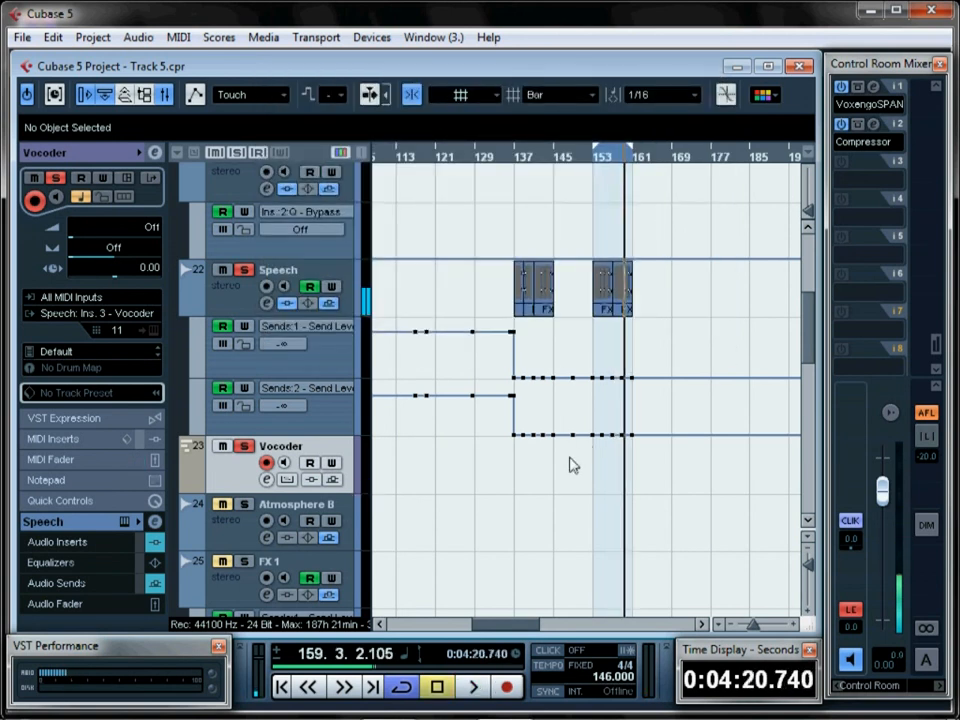
Copy the Pad track's part spanning bars 153 to 161 onto the Vocoder track at bar 153
scroll(575, 500, "down", 5)
scroll(577, 520, "down", 8)
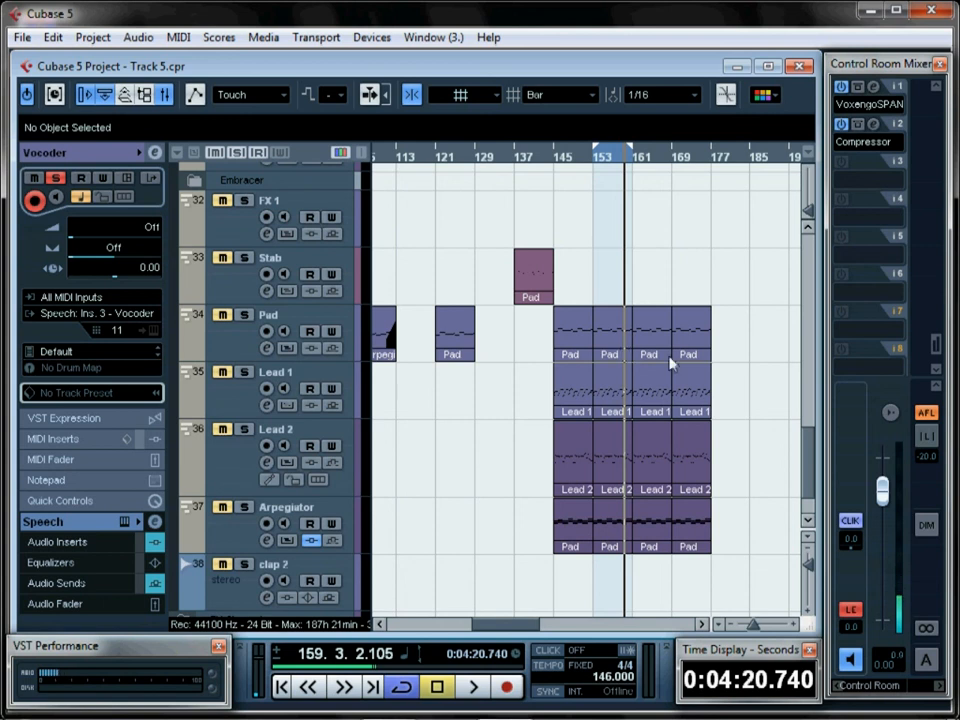
left_click(613, 348)
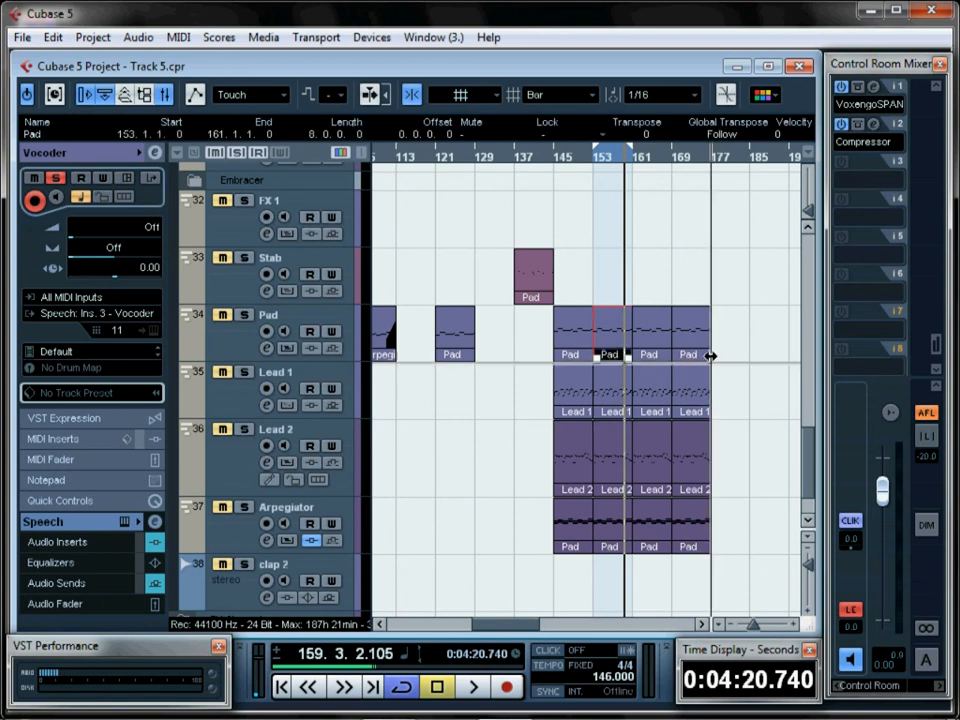
left_click(700, 352)
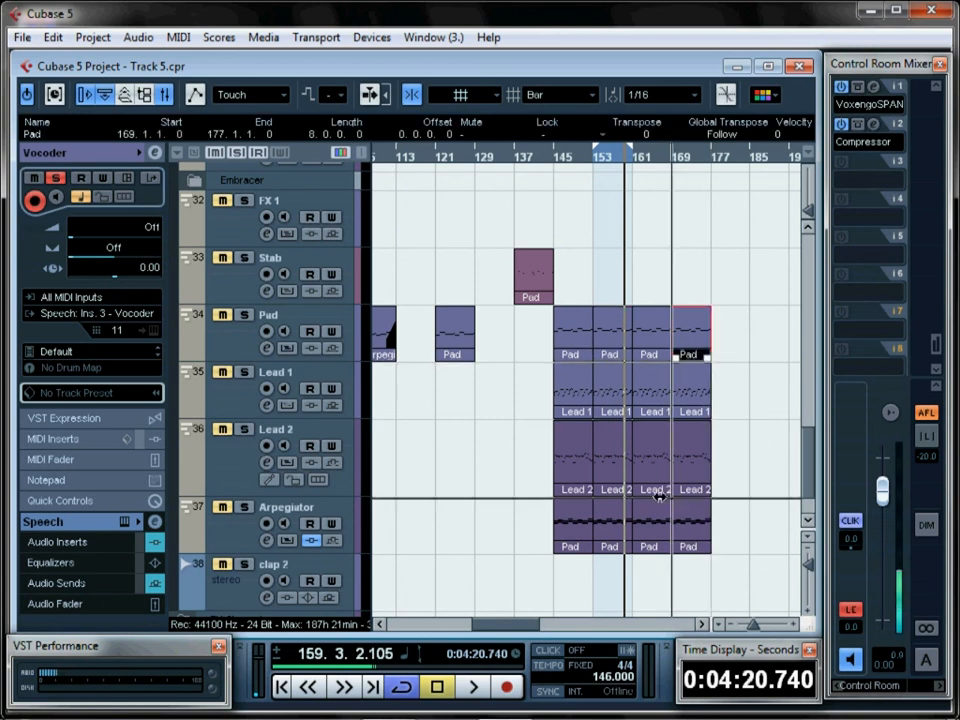
left_click(609, 328)
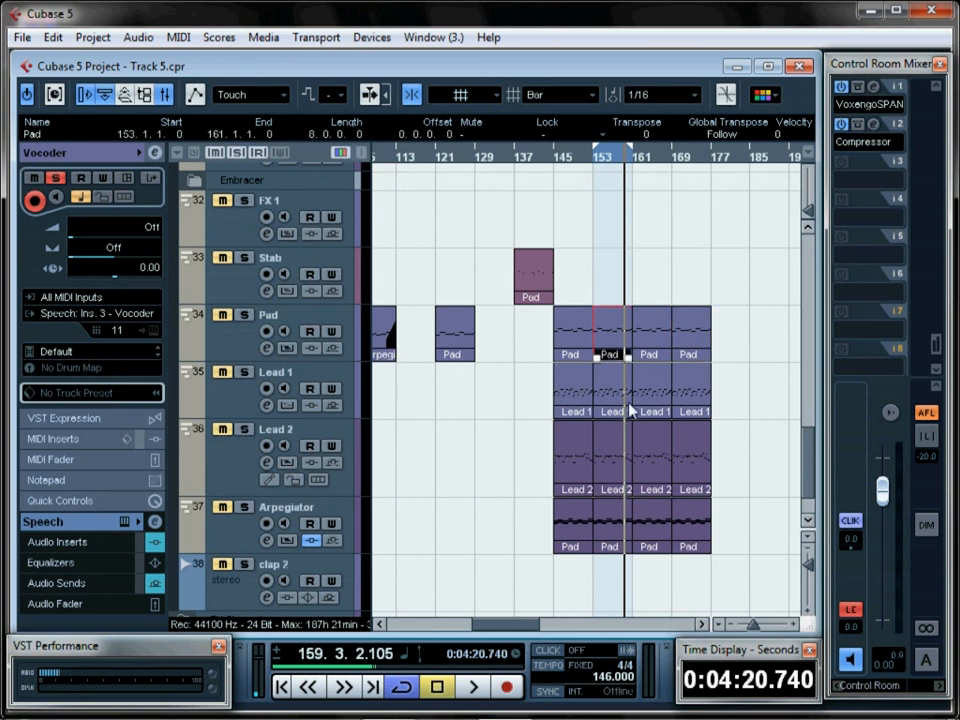
scroll(621, 467, "up", 7)
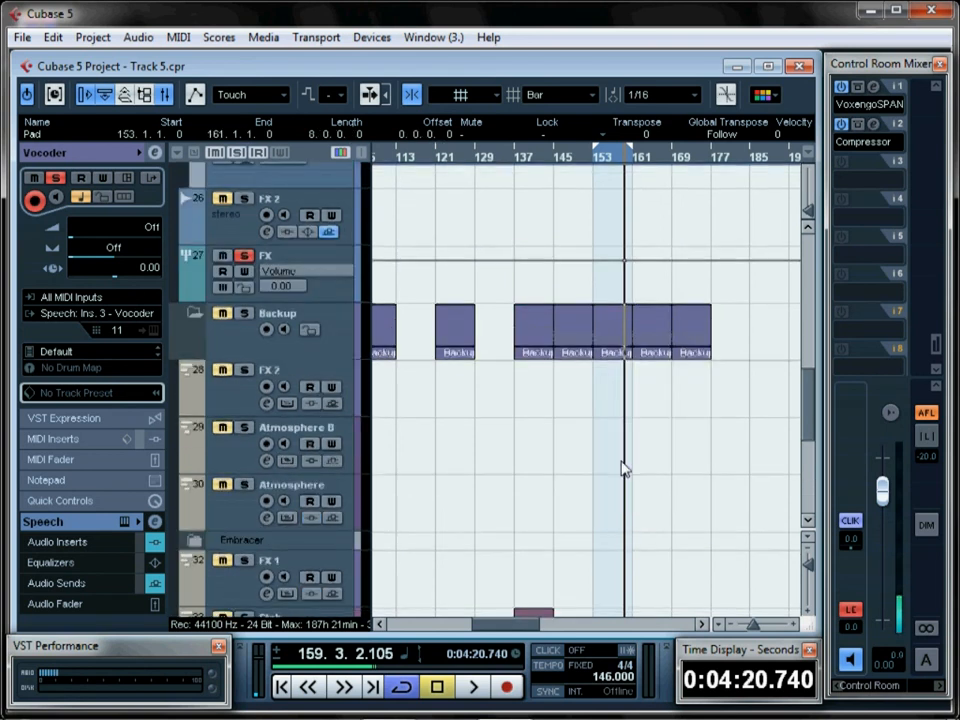
key("ctrl+v")
left_click_drag(655, 265, 624, 266)
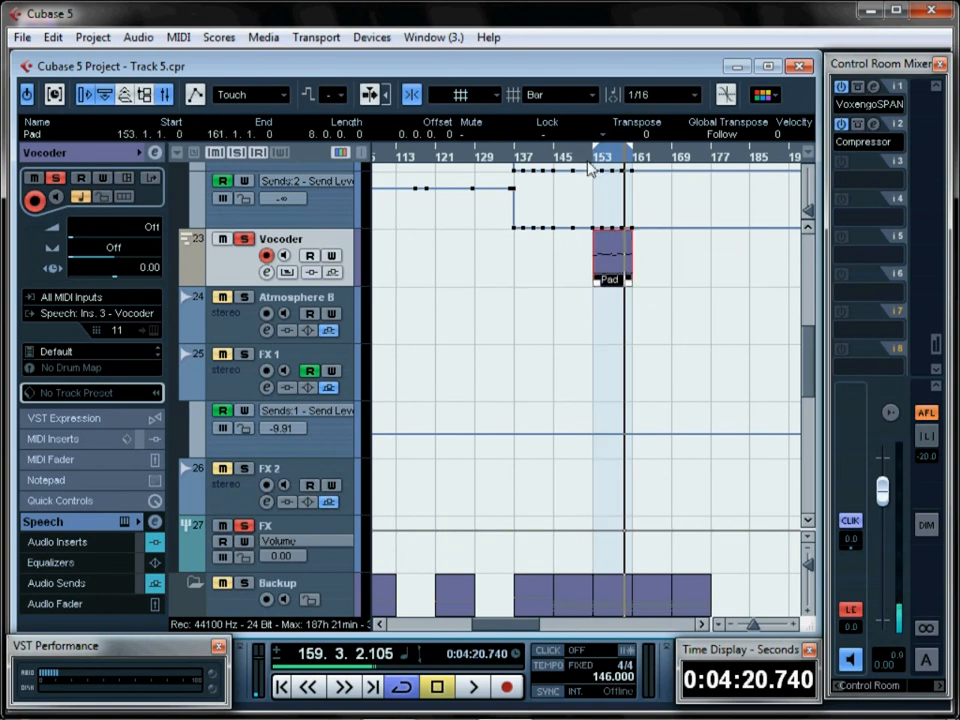
Play the looped section from bar 153 and reopen the Vocoder insert of the Speech track
left_click(589, 164)
key("space")
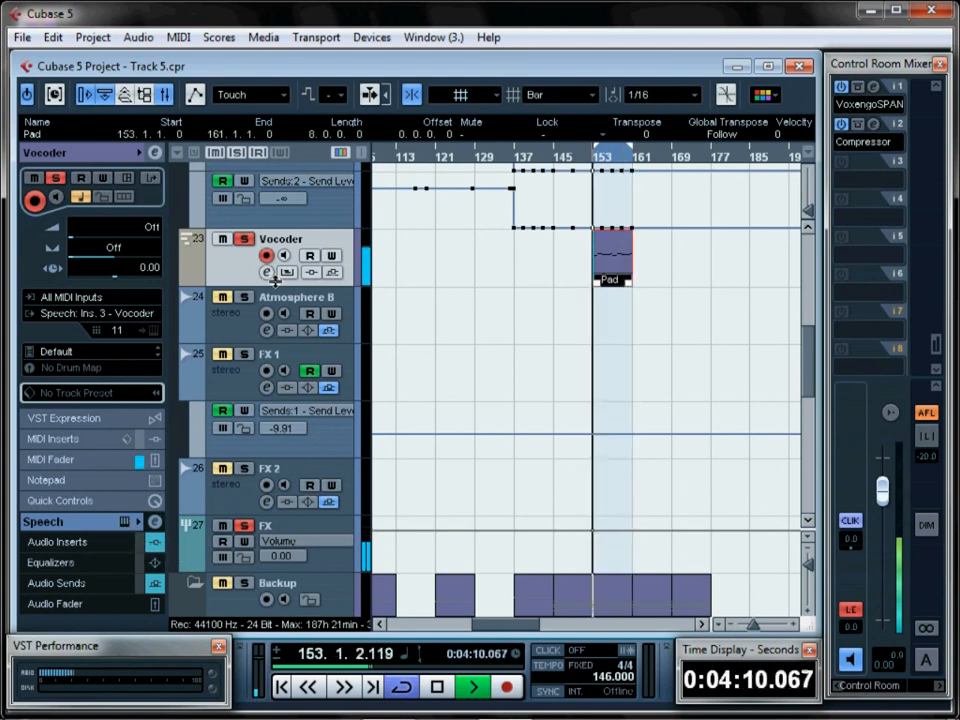
scroll(287, 233, "up", 3)
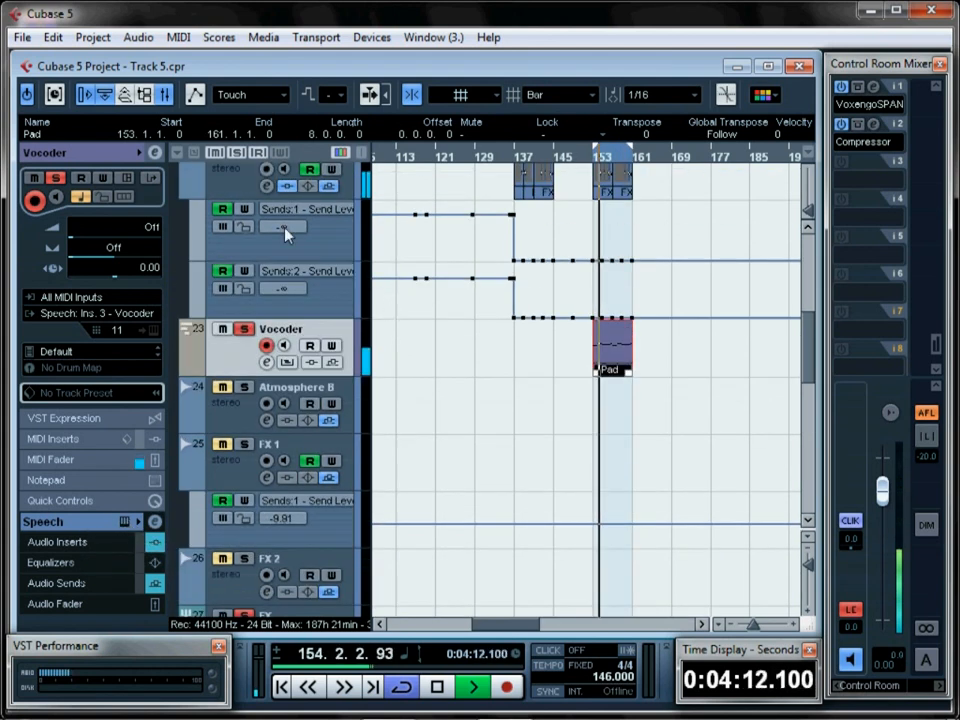
left_click(71, 313)
left_click(62, 288)
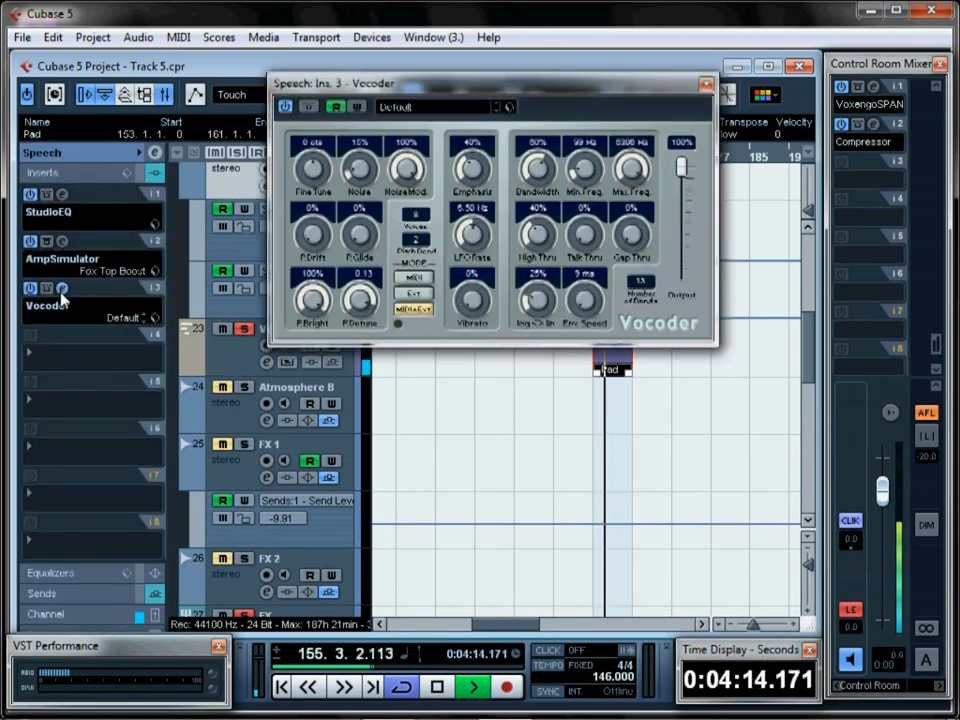
left_click_drag(538, 88, 522, 168)
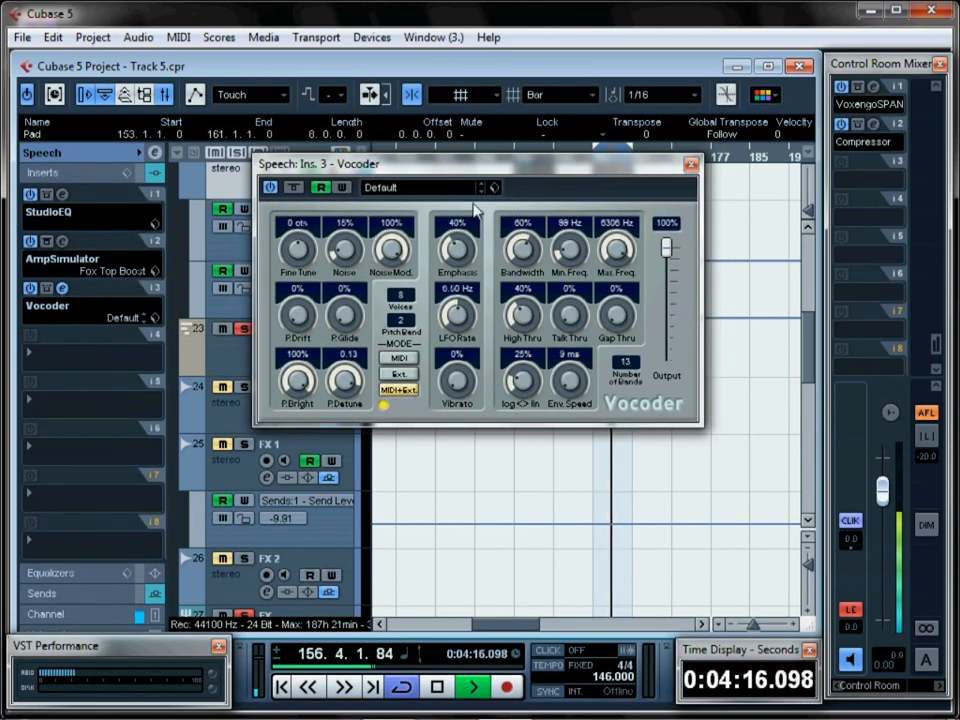
Audition the Vocoder presets Spot FX, Smooth 16, Bell Labs 1936 and Talkbox in MIDI+Ext mode, load Vintage and stop playback
left_click(485, 191)
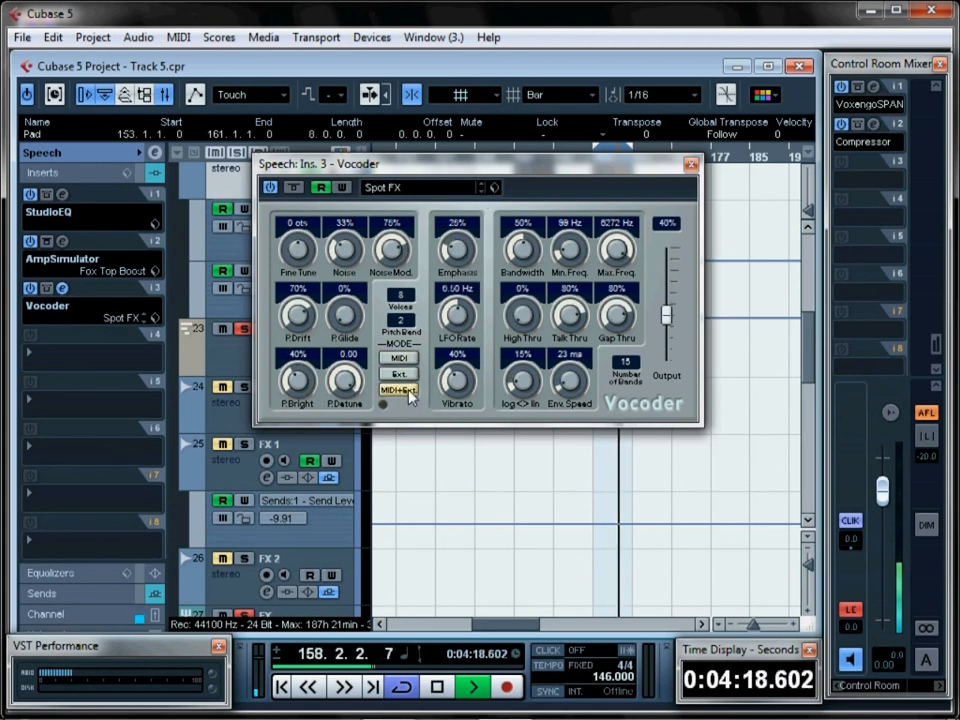
left_click(486, 188)
left_click(397, 390)
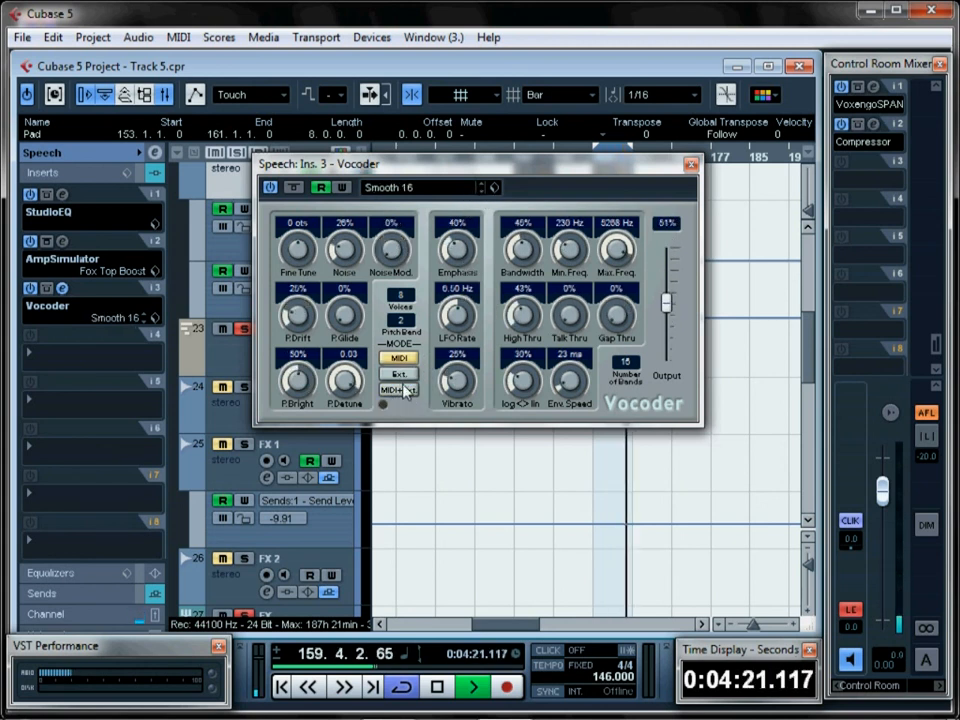
left_click(483, 192)
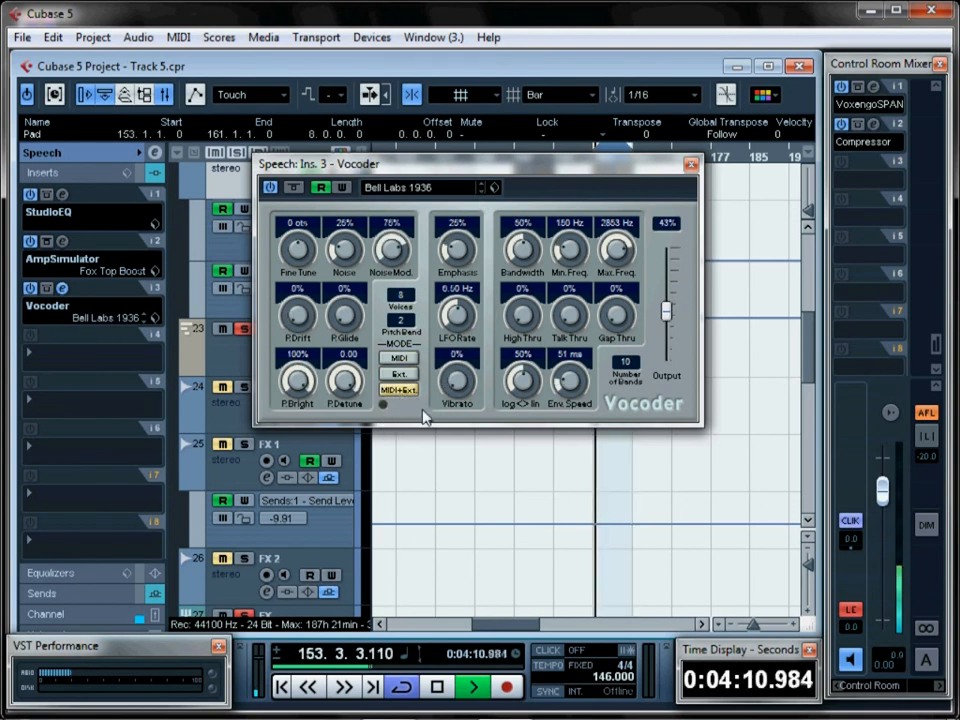
left_click(483, 188)
left_click(398, 390)
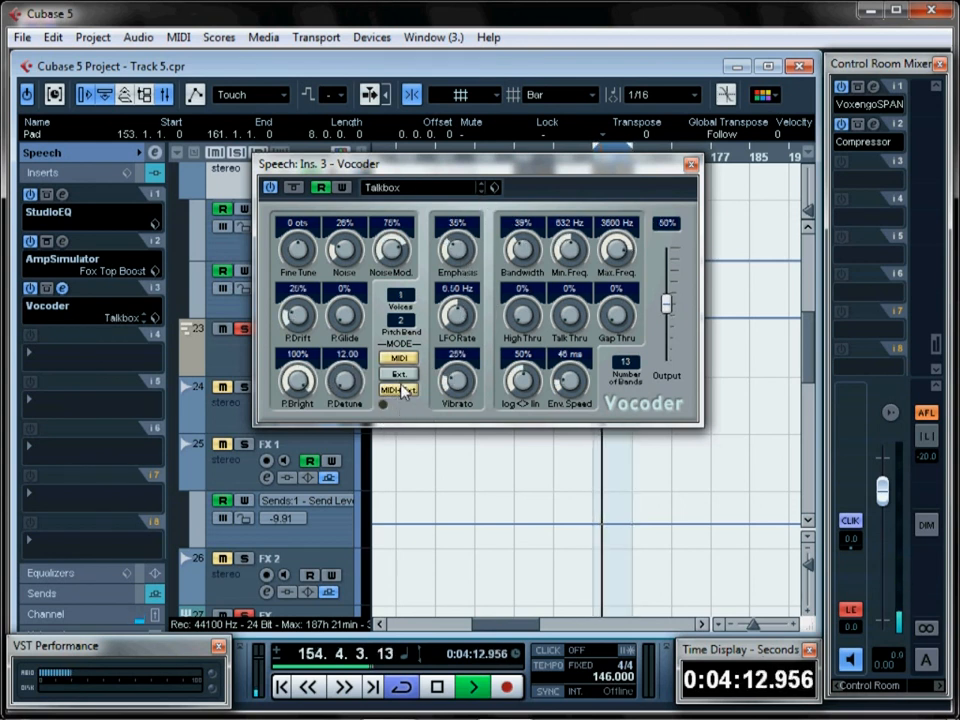
left_click(484, 188)
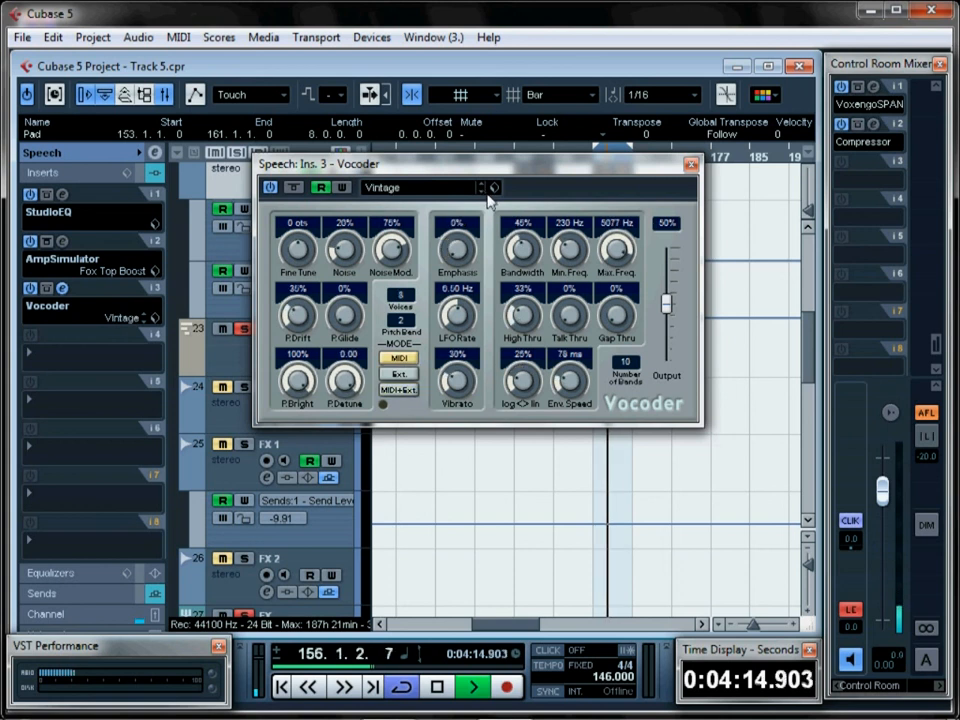
key("space")
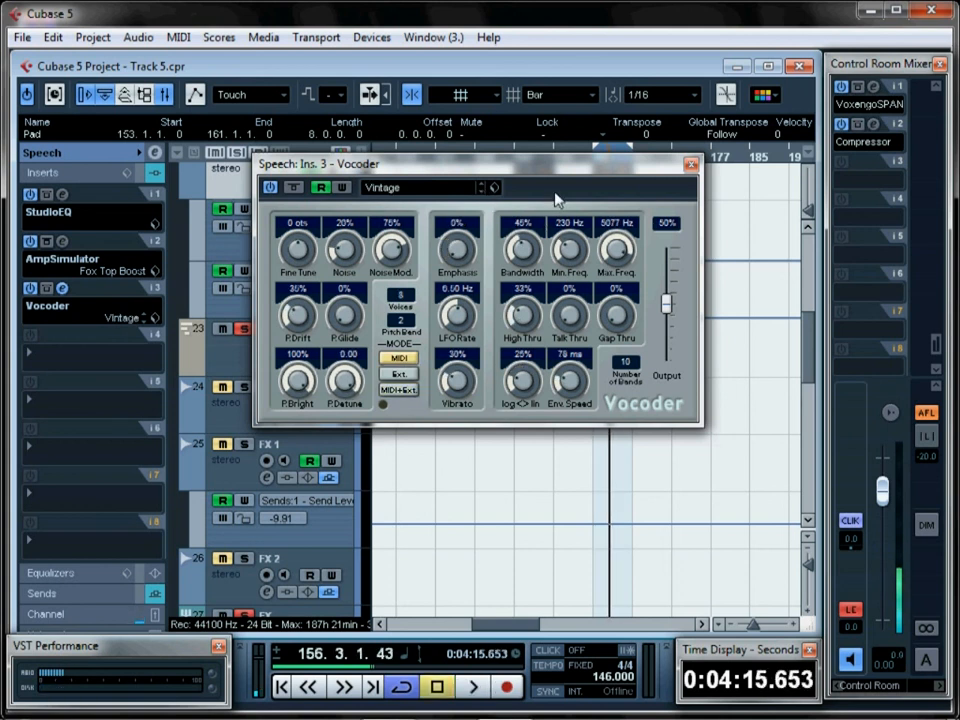